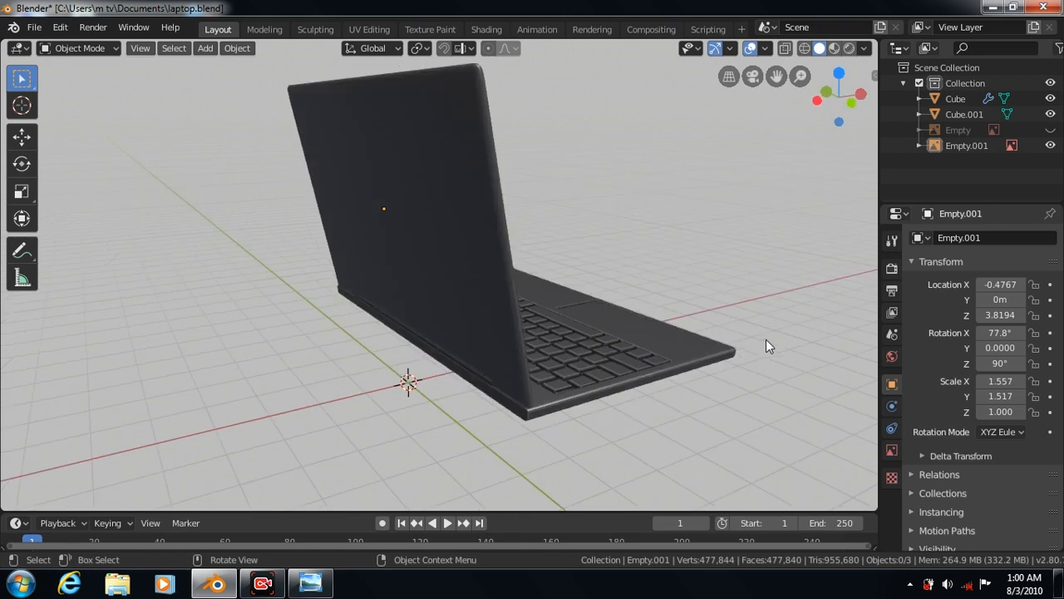
# Examine the finished laptop model from all sides, including its lid, hinge, keyboard, touchpad and screen image.
pyautogui.press('KP_4')
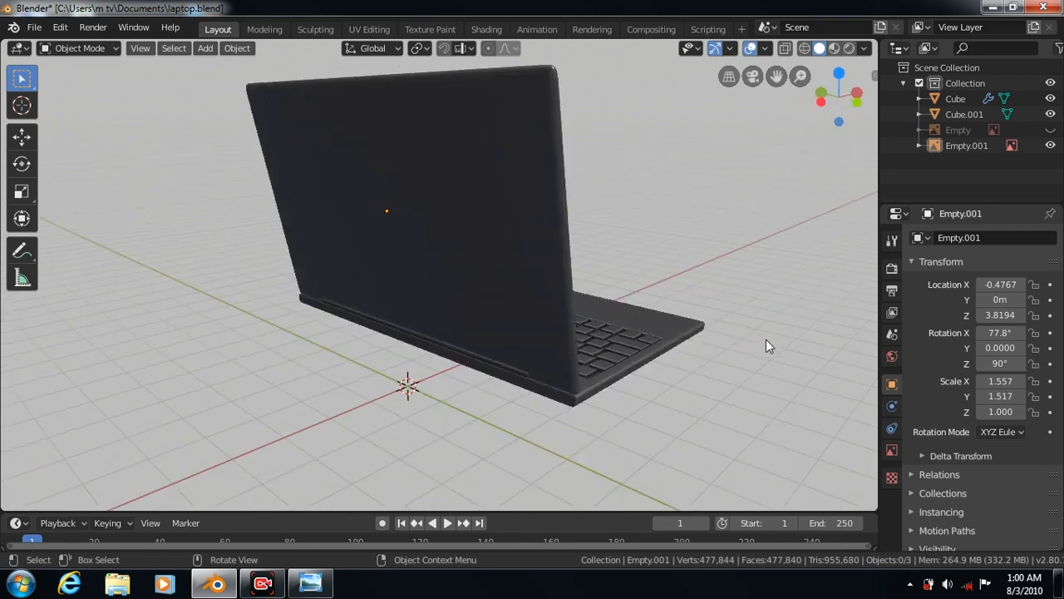
pyautogui.press('KP_4')
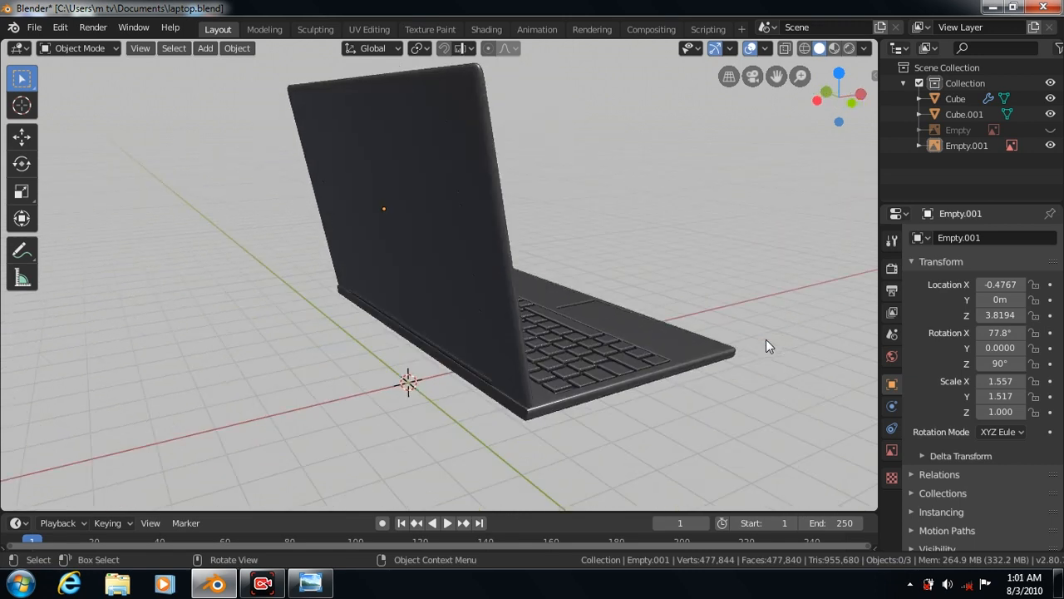
pyautogui.press('KP_4')
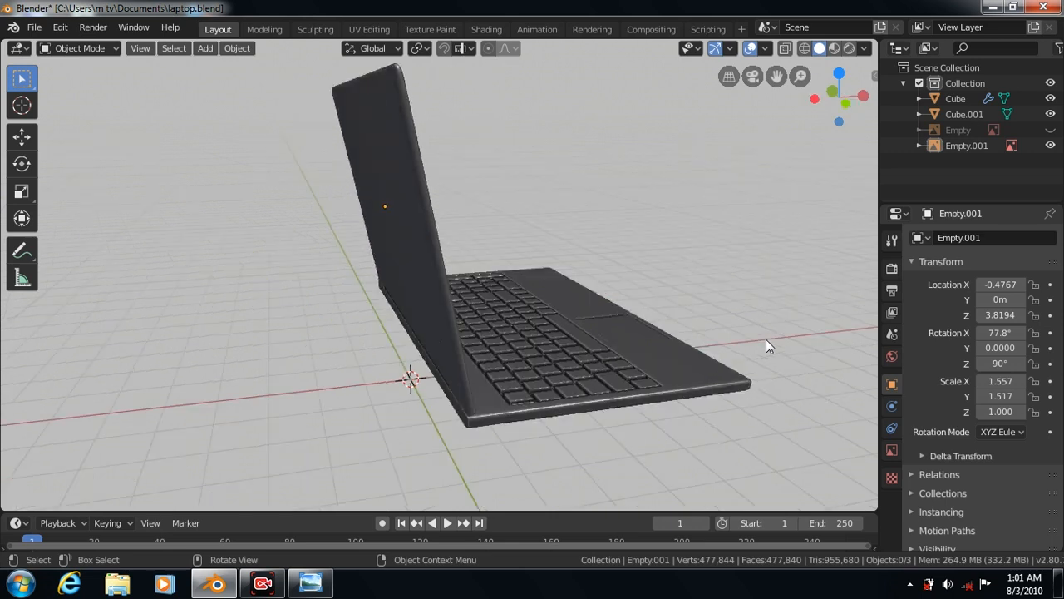
pyautogui.press('KP_4')
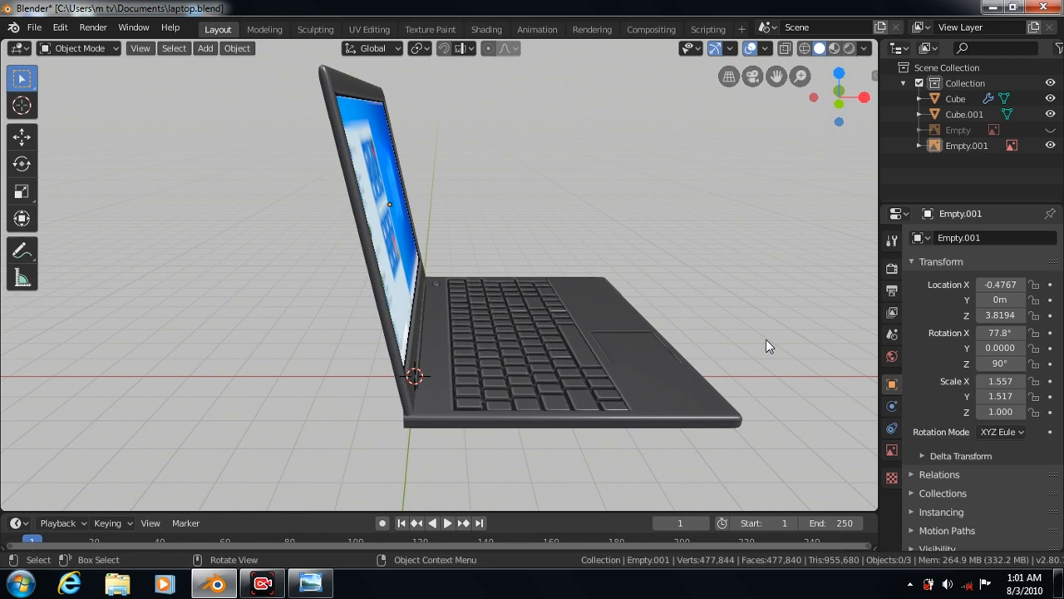
pyautogui.press('KP_4')
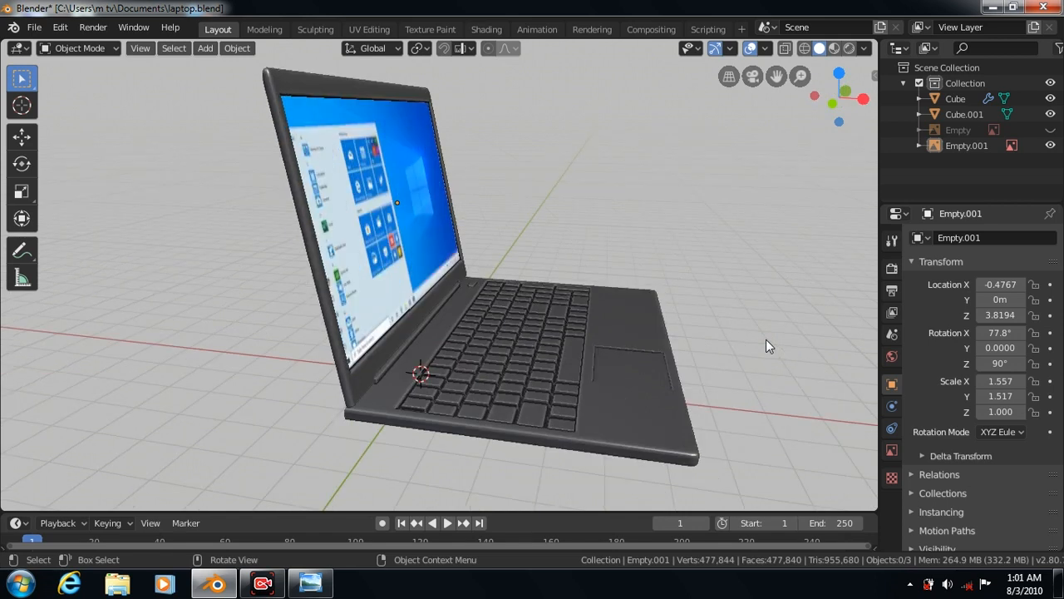
pyautogui.press('KP_4')
pyautogui.press('KP_4')
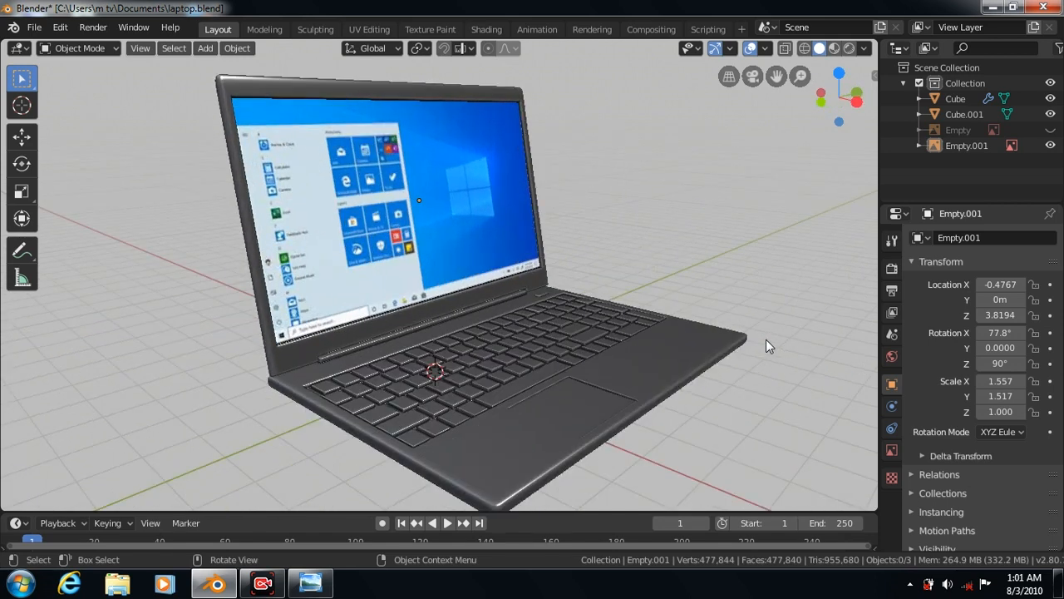
pyautogui.press('KP_4')
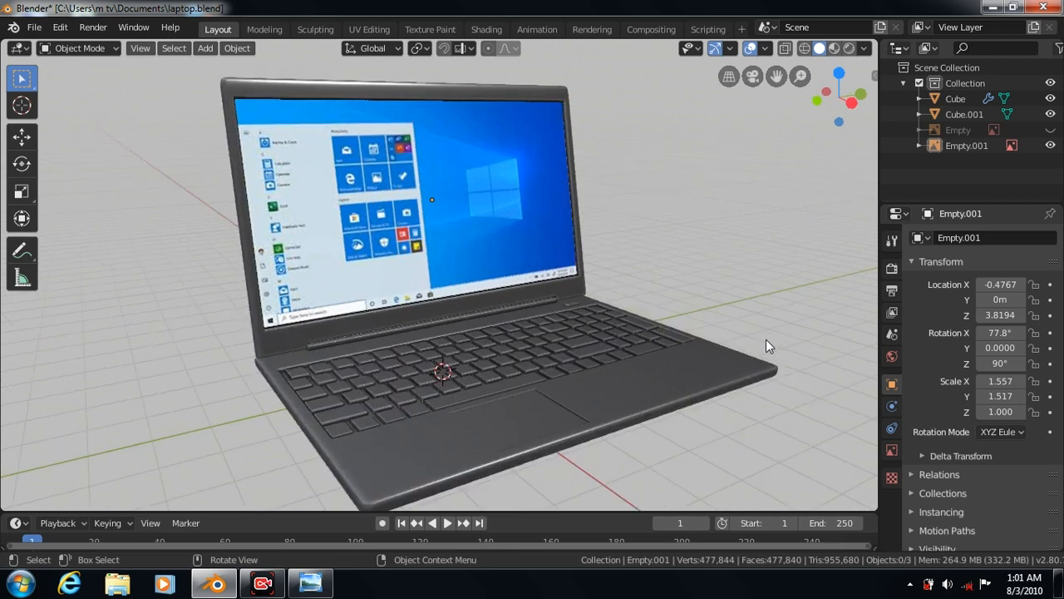
pyautogui.press('KP_4')
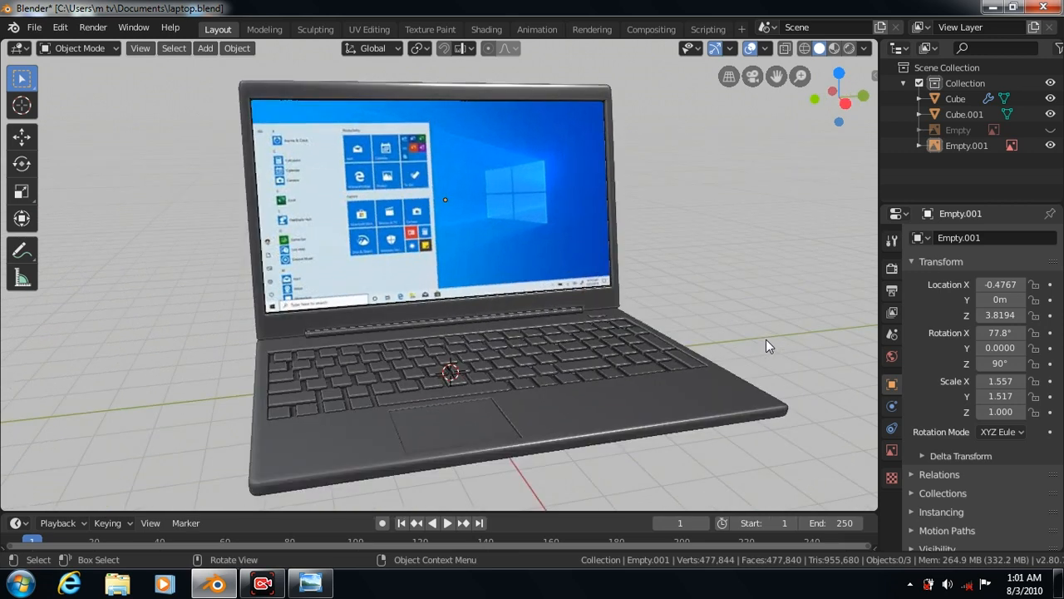
pyautogui.press('KP_4')
pyautogui.press('KP_4')
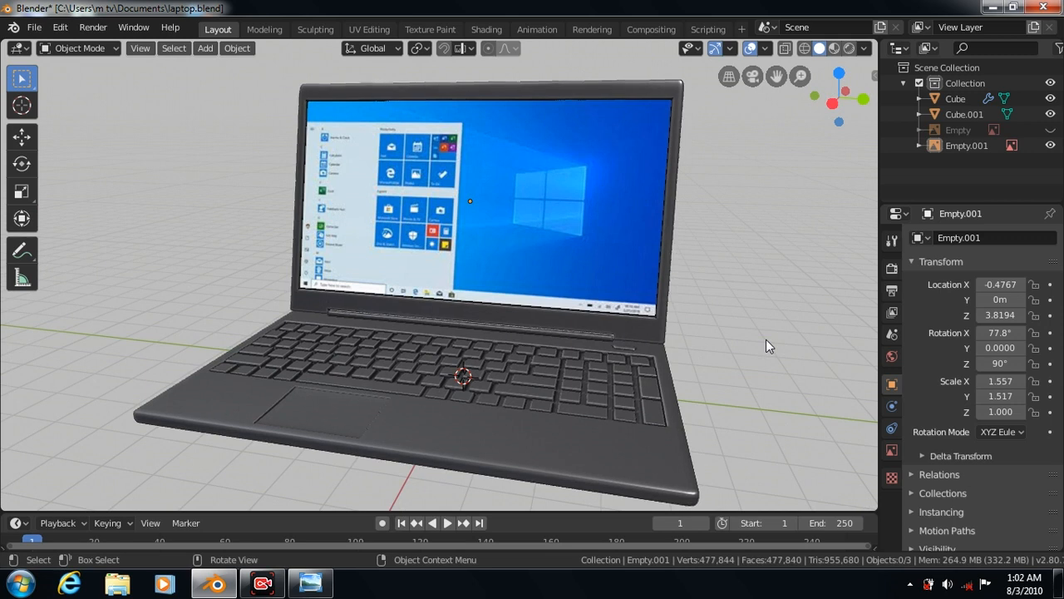
pyautogui.press('KP_4')
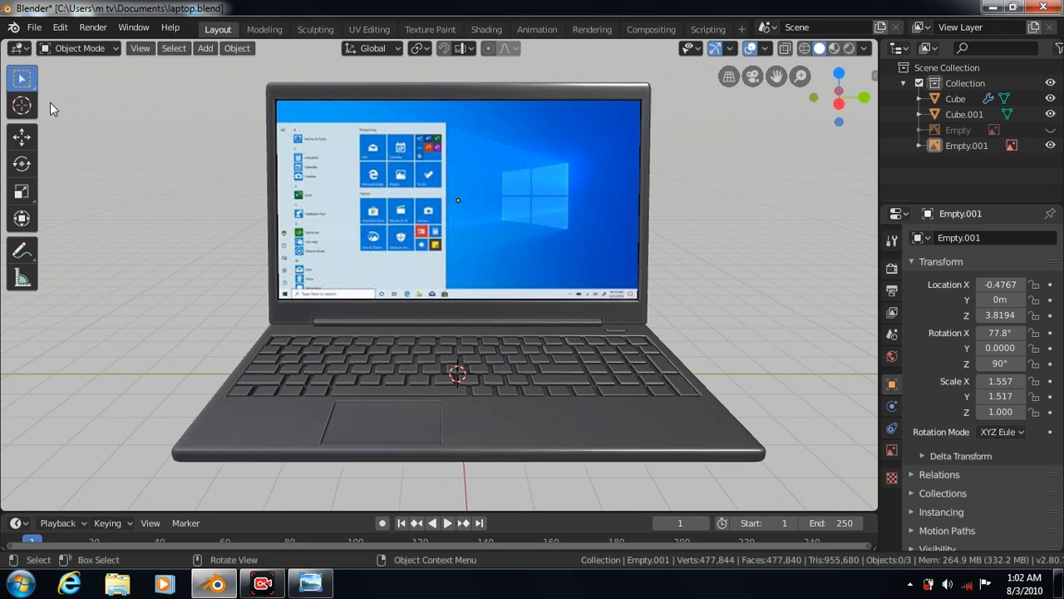
pyautogui.click(22, 105)
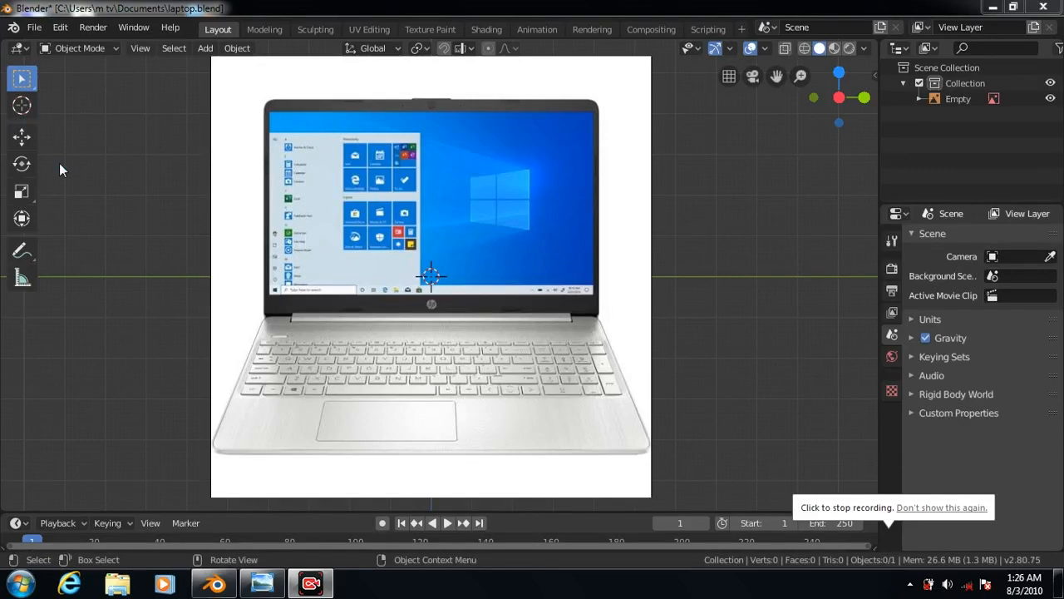
# Add a cube, then scale and move it to cover the laptop's screen panel in the reference image.
pyautogui.click(205, 47)
pyautogui.moveTo(225, 67)
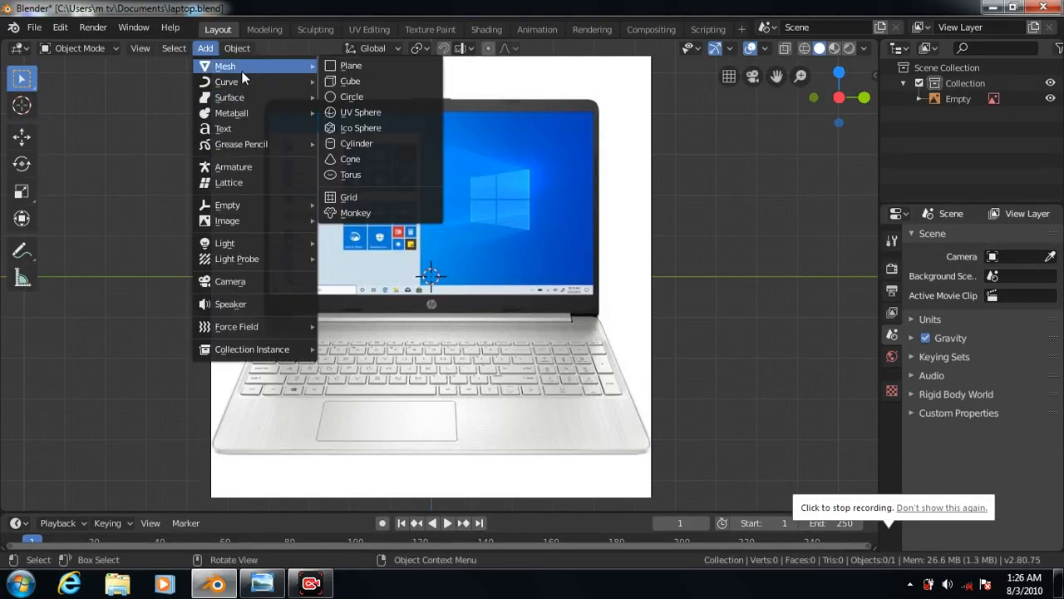
pyautogui.click(356, 78)
pyautogui.click(21, 192)
pyautogui.moveTo(498, 277); pyautogui.dragTo(681, 300)
pyautogui.moveTo(431, 226); pyautogui.dragTo(422, 155)
pyautogui.click(25, 140)
pyautogui.moveTo(430, 213); pyautogui.dragTo(429, 151)
pyautogui.click(22, 191)
pyautogui.click(25, 142)
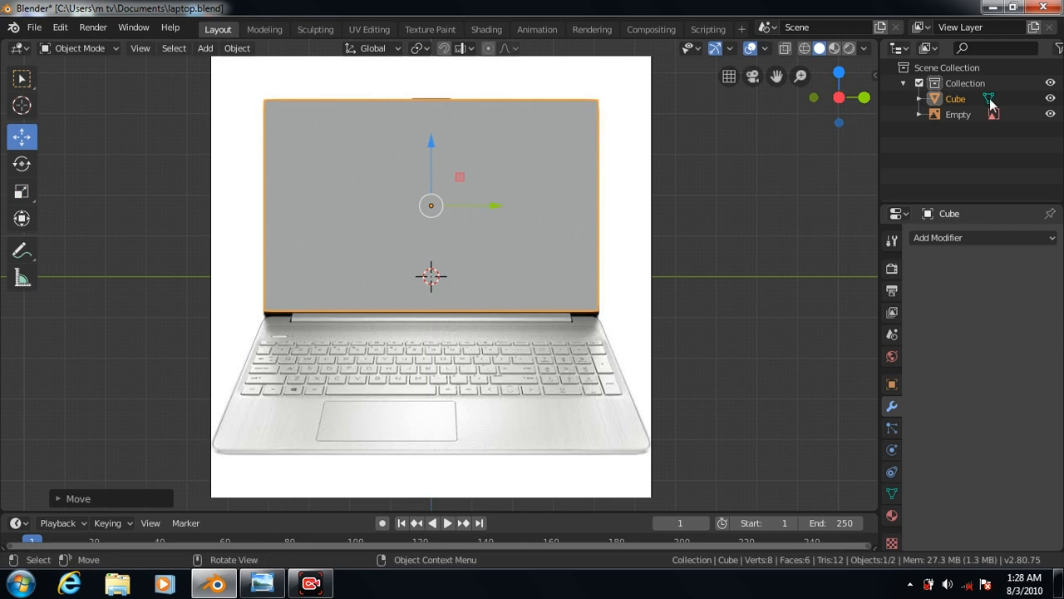
# Hide the reference image and scale the cube down along X into a thin screen slab.
pyautogui.click(1050, 114)
pyautogui.press('KP_1')
pyautogui.click(22, 191)
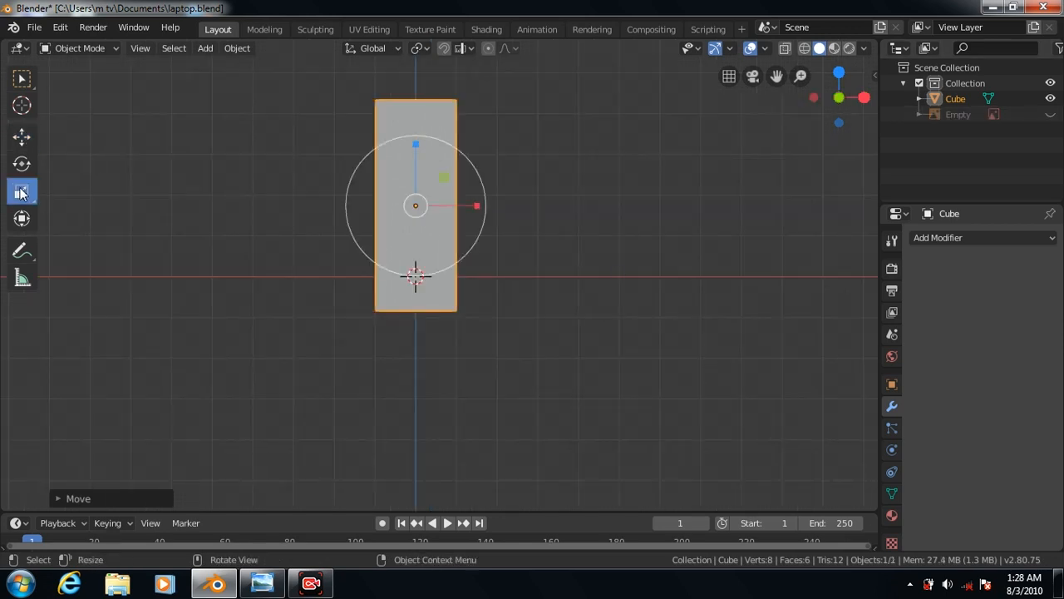
pyautogui.moveTo(478, 206); pyautogui.dragTo(431, 213)
pyautogui.press('KP_3')
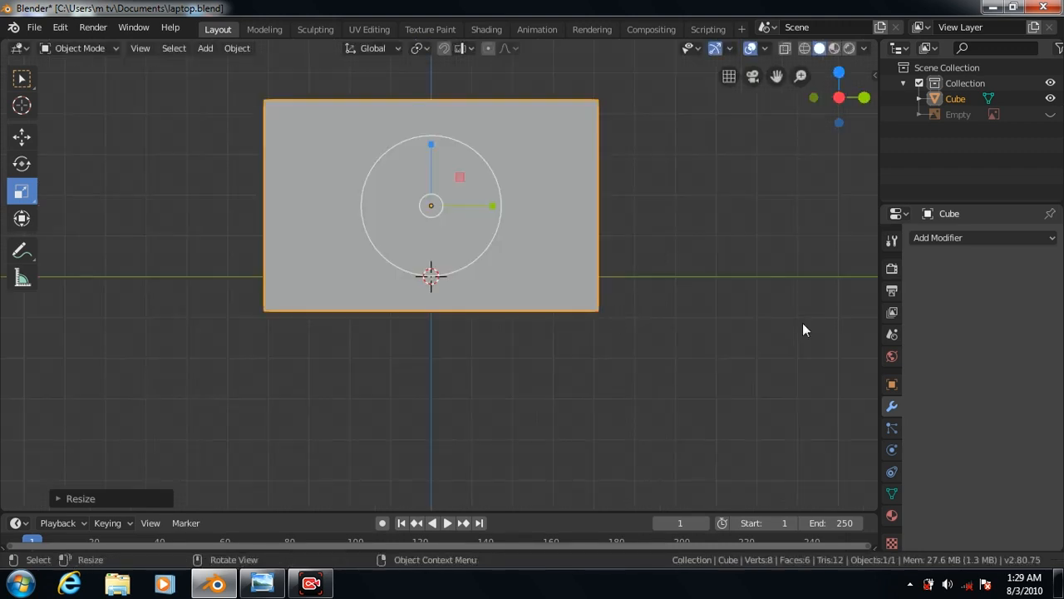
# Duplicate the screen slab in place and rotate the copy 90° about the global Y axis.
pyautogui.press('KP_1')
pyautogui.click(22, 163)
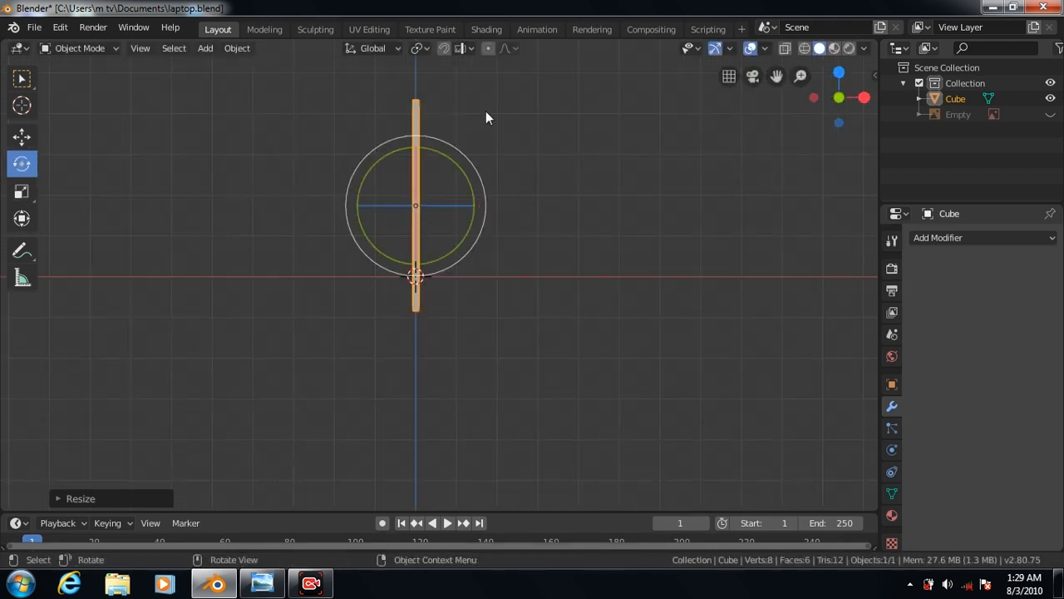
pyautogui.hotkey('shift', 'd')
pyautogui.rightClick(555, 272)
pyautogui.moveTo(472, 198); pyautogui.dragTo(475, 202)
pyautogui.click(76, 498)
pyautogui.write('90')
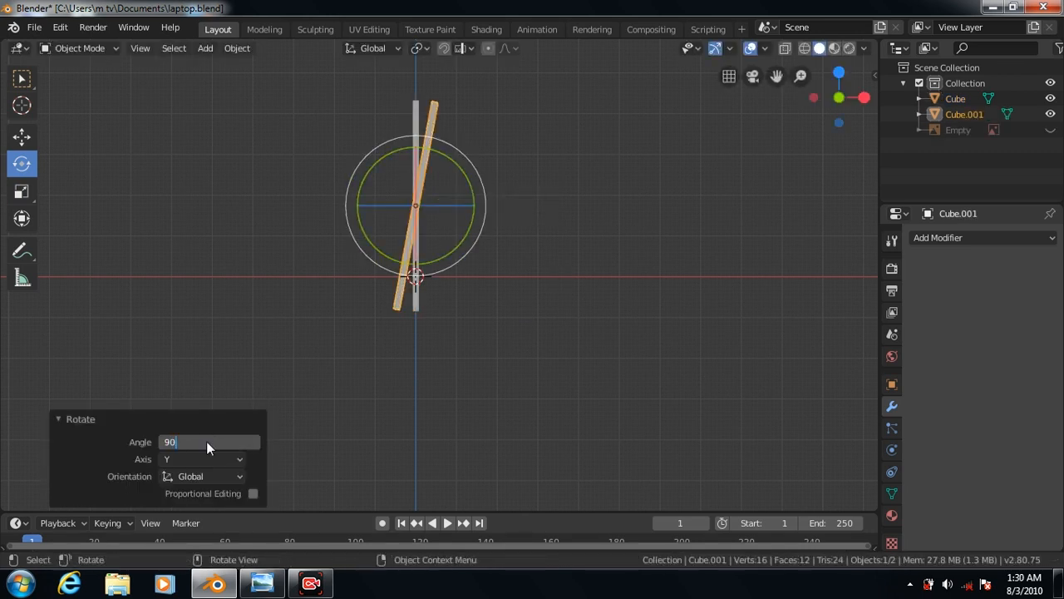
pyautogui.press('Return')
pyautogui.click(58, 419)
# Move the horizontal copy down and forward so its rear edge meets the lower edge of the screen slab.
pyautogui.click(23, 137)
pyautogui.moveTo(420, 149); pyautogui.dragTo(434, 249)
pyautogui.moveTo(480, 316); pyautogui.dragTo(585, 318)
pyautogui.press('KP_3')
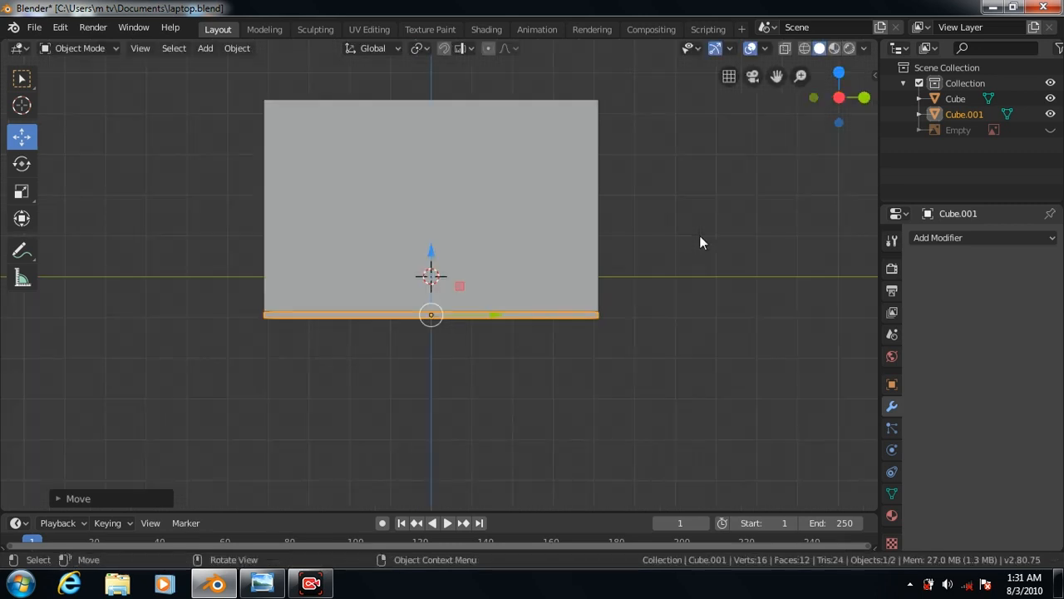
pyautogui.press('KP_8')
# Hide the upright screen slab and open the horizontal base slab in Edit Mode.
pyautogui.click(524, 138)
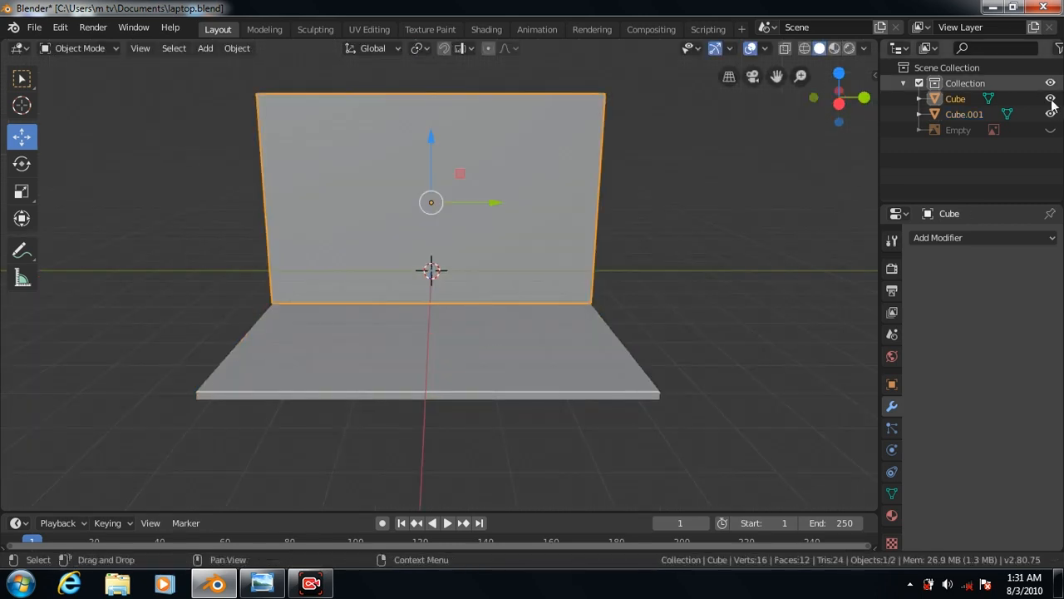
pyautogui.press('h')
pyautogui.click(471, 365)
pyautogui.press('Tab')
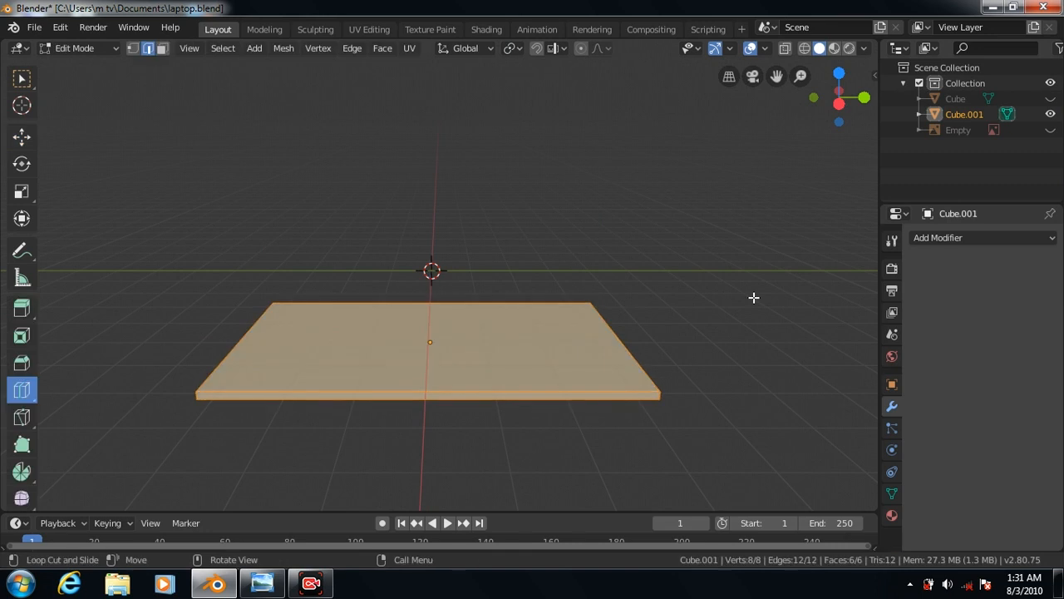
# Outline the keyboard area on the base with three lengthwise loop cuts and one loop cut near each short side.
pyautogui.press('KP_7')
pyautogui.moveTo(544, 478); pyautogui.dragTo(582, 476)
pyautogui.moveTo(494, 478); pyautogui.dragTo(442, 482)
pyautogui.click(584, 283)
pyautogui.moveTo(584, 261); pyautogui.dragTo(577, 117)
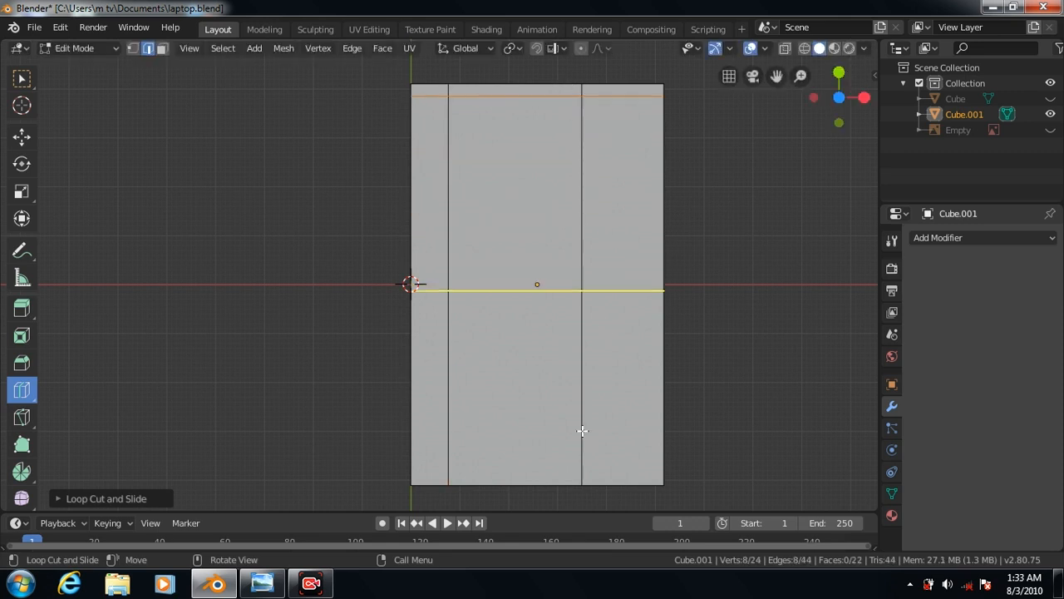
pyautogui.moveTo(580, 290); pyautogui.dragTo(592, 474)
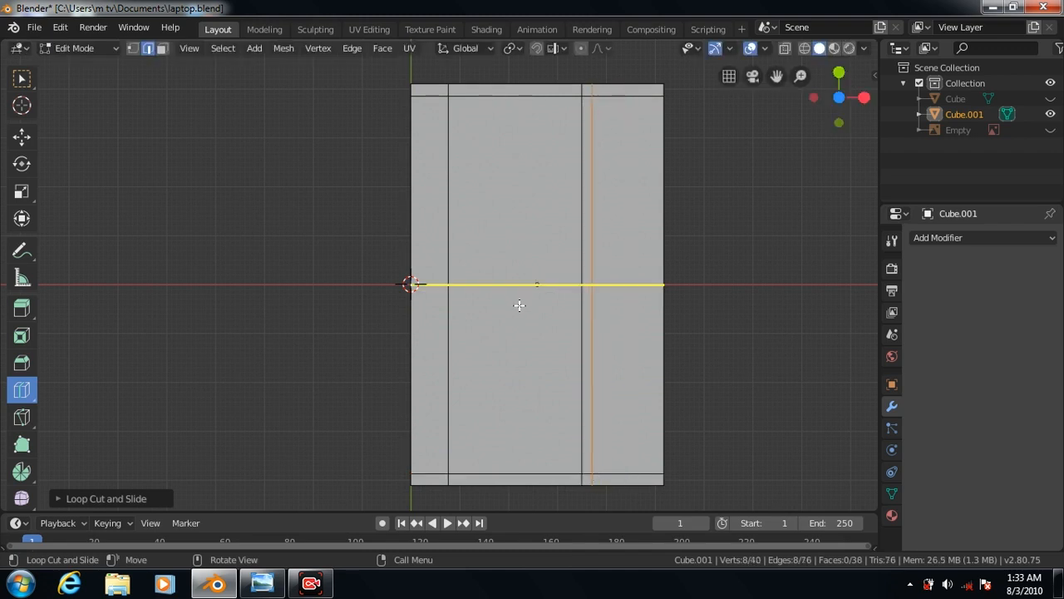
# Add five evenly spaced lengthwise loop cuts across the keyboard area for the key rows.
pyautogui.click(513, 473)
pyautogui.click(83, 498)
pyautogui.doubleClick(209, 374)
pyautogui.write('5')
pyautogui.press('Return')
# Add 72 evenly spaced crosswise loop cuts between the two cuts near the base's short sides.
pyautogui.click(557, 286)
pyautogui.doubleClick(211, 372)
pyautogui.write('72')
pyautogui.press('Return')
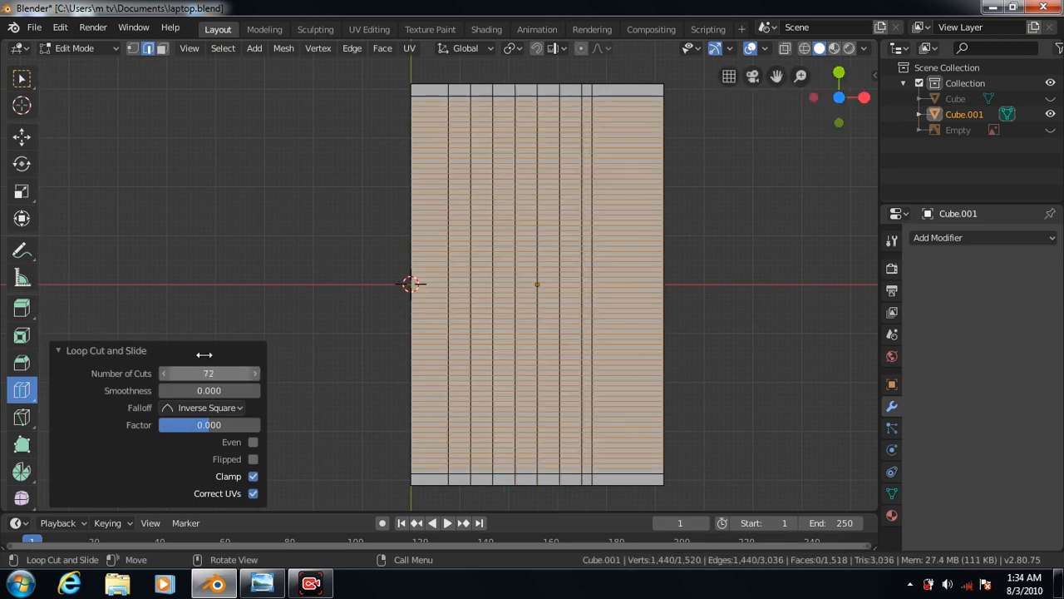
pyautogui.click(58, 351)
pyautogui.click(163, 48)
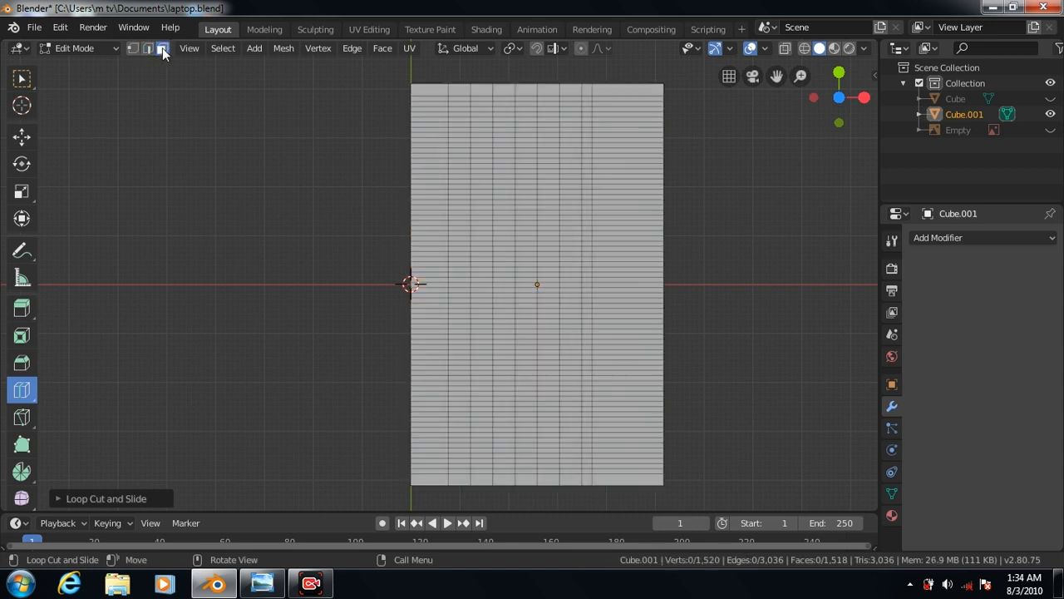
pyautogui.click(23, 78)
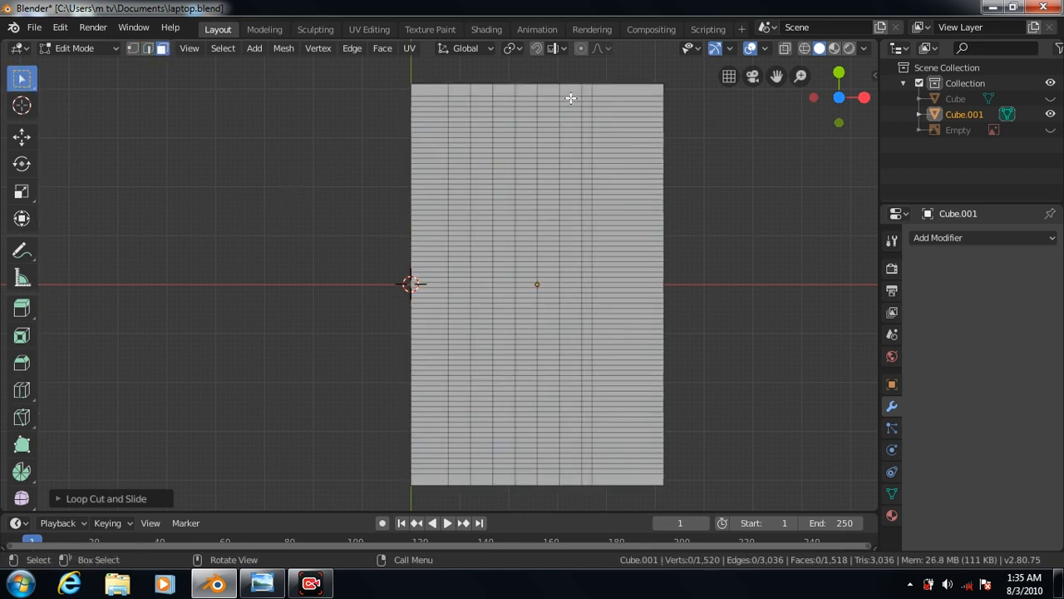
pyautogui.moveTo(562, 91); pyautogui.dragTo(580, 111)
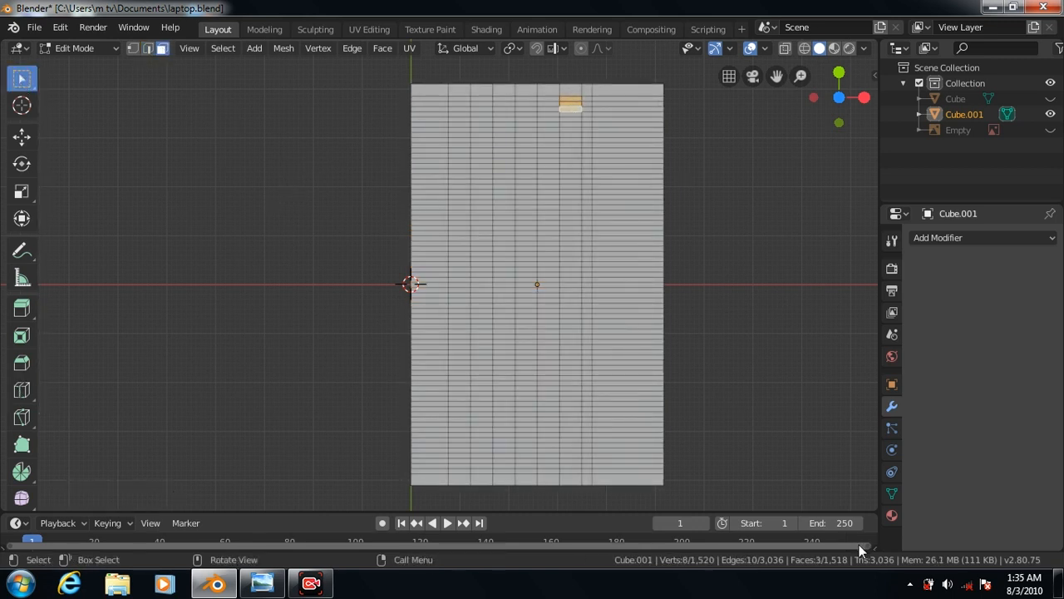
# Add six loop cuts close beside the key row divisions to form narrow gaps, and switch to face selection.
pyautogui.click(22, 391)
pyautogui.moveTo(571, 374); pyautogui.dragTo(476, 360)
pyautogui.click(163, 47)
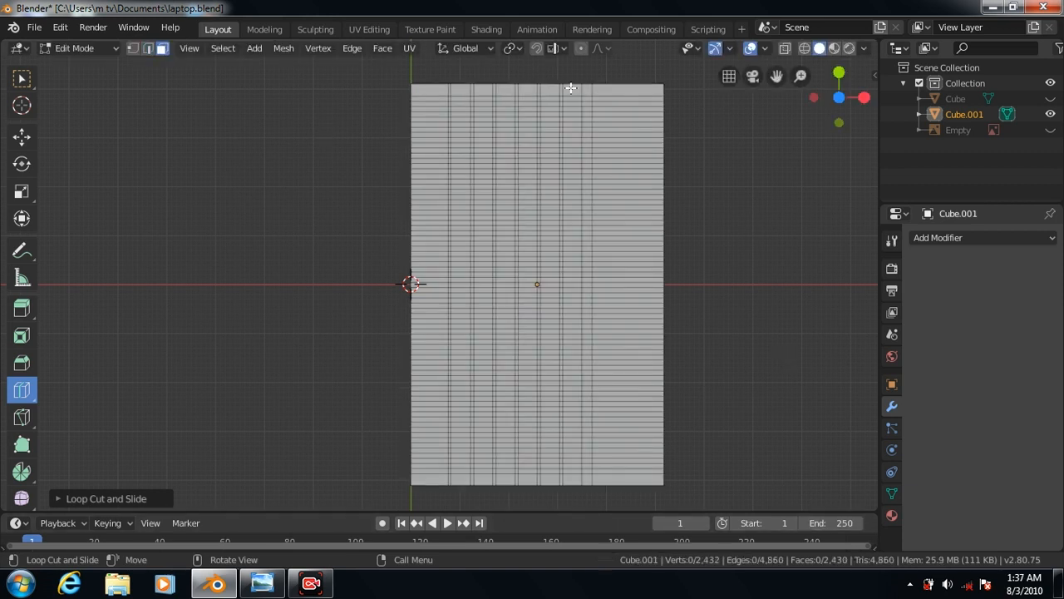
# Select the face groups that form the individual keys in all six keyboard rows, leaving unselected gaps between keys.
pyautogui.press('w')
pyautogui.click(570, 99)
pyautogui.keyDown('shift'); pyautogui.click(569, 104); pyautogui.keyUp('shift')
pyautogui.keyDown('shift'); pyautogui.click(572, 109); pyautogui.keyUp('shift')
pyautogui.keyDown('shift'); pyautogui.click(553, 99); pyautogui.keyUp('shift')
pyautogui.keyDown('shift'); pyautogui.click(550, 104); pyautogui.keyUp('shift')
pyautogui.keyDown('shift'); pyautogui.click(555, 109); pyautogui.keyUp('shift')
pyautogui.keyDown('shift'); pyautogui.click(562, 98); pyautogui.keyUp('shift')
pyautogui.keyDown('shift'); pyautogui.click(561, 104); pyautogui.keyUp('shift')
pyautogui.keyDown('shift'); pyautogui.click(561, 109); pyautogui.keyUp('shift')
pyautogui.keyDown('shift'); pyautogui.click(528, 100); pyautogui.keyUp('shift')
pyautogui.keyDown('shift'); pyautogui.click(526, 106); pyautogui.keyUp('shift')
pyautogui.keyDown('shift'); pyautogui.click(527, 111); pyautogui.keyUp('shift')
pyautogui.keyDown('shift'); pyautogui.click(516, 99); pyautogui.keyUp('shift')
pyautogui.keyDown('shift'); pyautogui.click(516, 105); pyautogui.keyUp('shift')
pyautogui.keyDown('shift'); pyautogui.click(516, 109); pyautogui.keyUp('shift')
pyautogui.keyDown('shift'); pyautogui.click(503, 99); pyautogui.keyUp('shift')
pyautogui.keyDown('shift'); pyautogui.click(503, 103); pyautogui.keyUp('shift')
pyautogui.keyDown('shift'); pyautogui.click(501, 108); pyautogui.keyUp('shift')
pyautogui.keyDown('shift'); pyautogui.click(481, 100); pyautogui.keyUp('shift')
pyautogui.keyDown('shift'); pyautogui.click(482, 104); pyautogui.keyUp('shift')
pyautogui.keyDown('shift'); pyautogui.click(482, 109); pyautogui.keyUp('shift')
pyautogui.keyDown('shift'); pyautogui.click(461, 99); pyautogui.keyUp('shift')
pyautogui.keyDown('shift'); pyautogui.click(461, 104); pyautogui.keyUp('shift')
pyautogui.keyDown('shift'); pyautogui.click(460, 109); pyautogui.keyUp('shift')
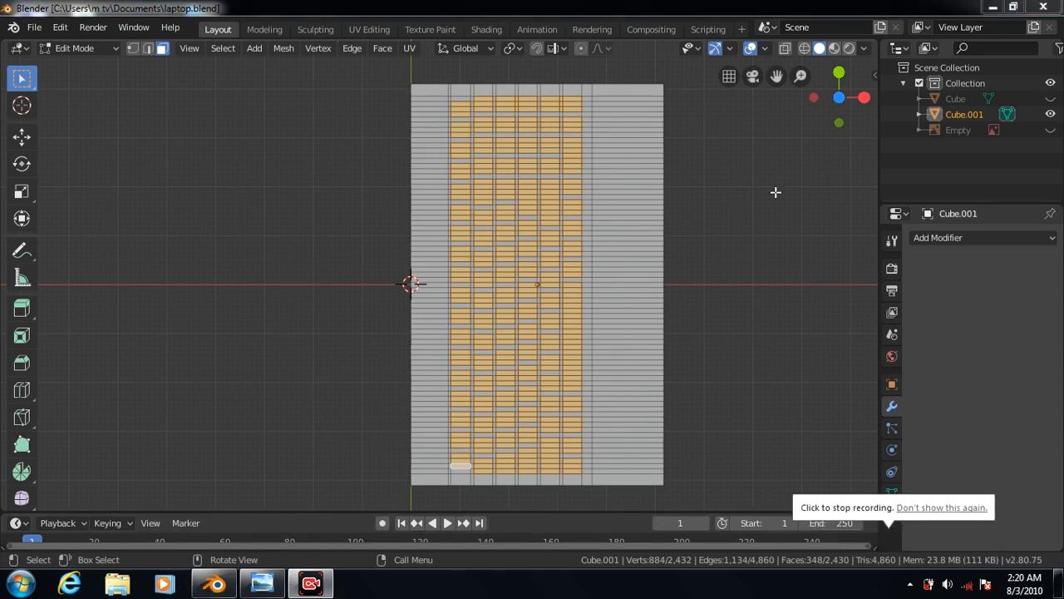
# Inset the selected key faces slightly.
pyautogui.click(383, 47)
pyautogui.click(403, 119)
pyautogui.click(773, 299)
# Move the selected key faces up along Z to raise the keys slightly above the base surface.
pyautogui.press('KP_3')
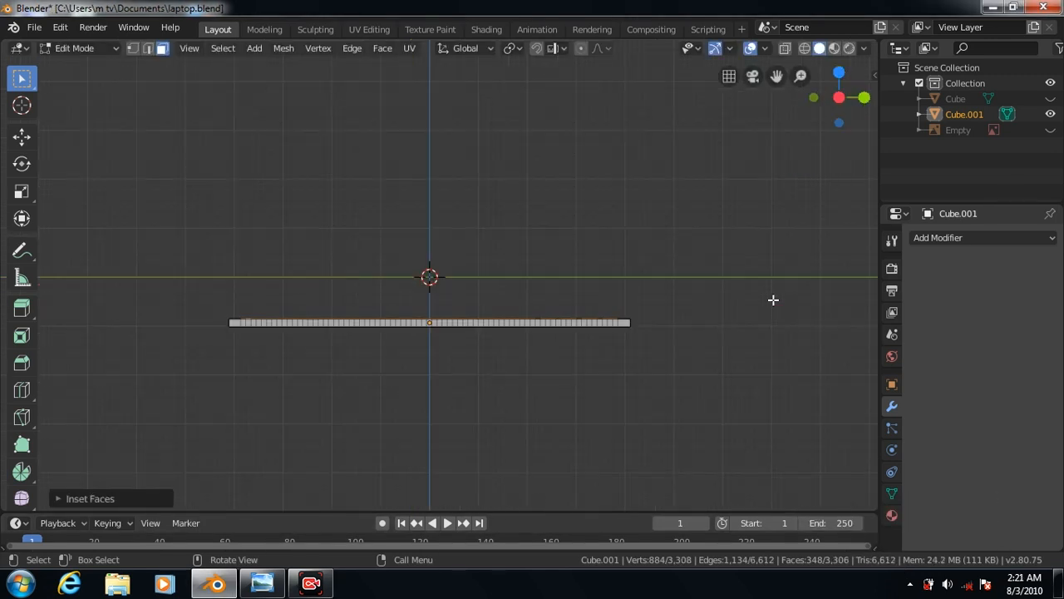
pyautogui.click(21, 135)
pyautogui.moveTo(430, 252); pyautogui.dragTo(423, 281)
pyautogui.scroll(3, 707, 352)
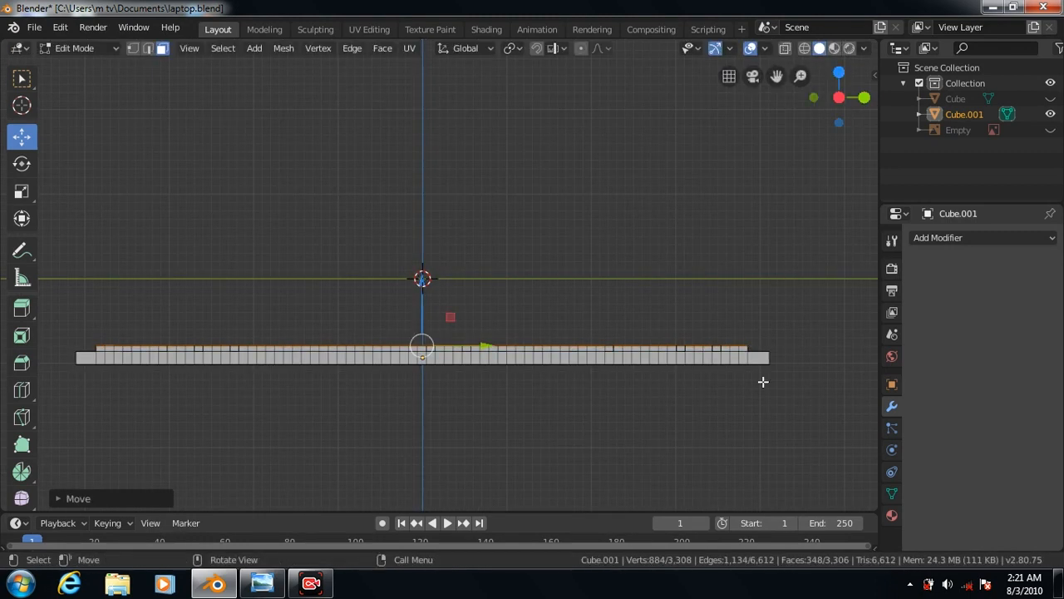
pyautogui.press('KP_8')
pyautogui.scroll(-1, 554, 456)
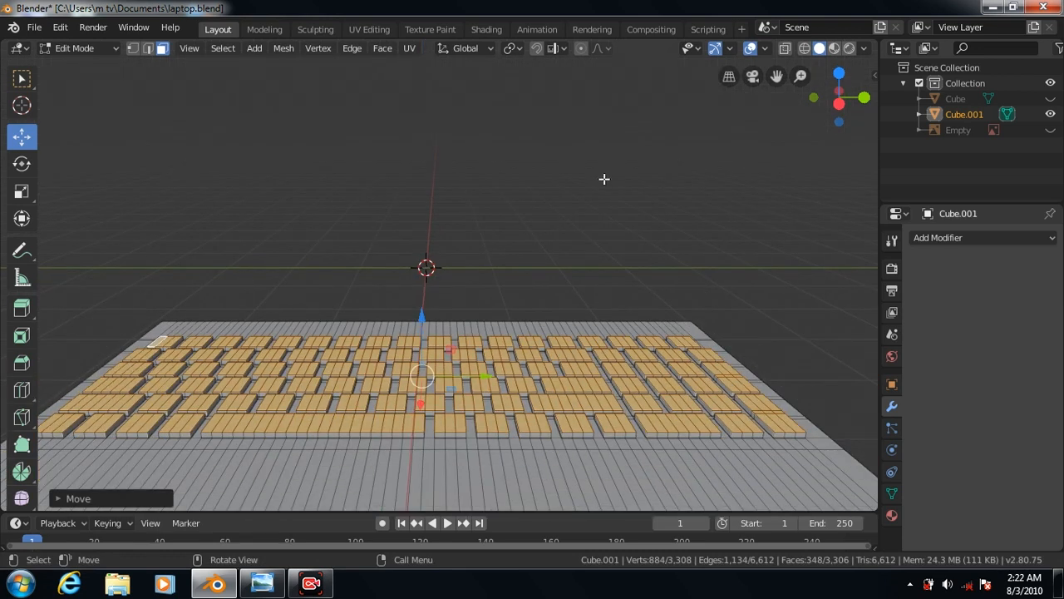
# Check the raised keys in Object Mode and return to editing the base mesh in top view.
pyautogui.press('Tab')
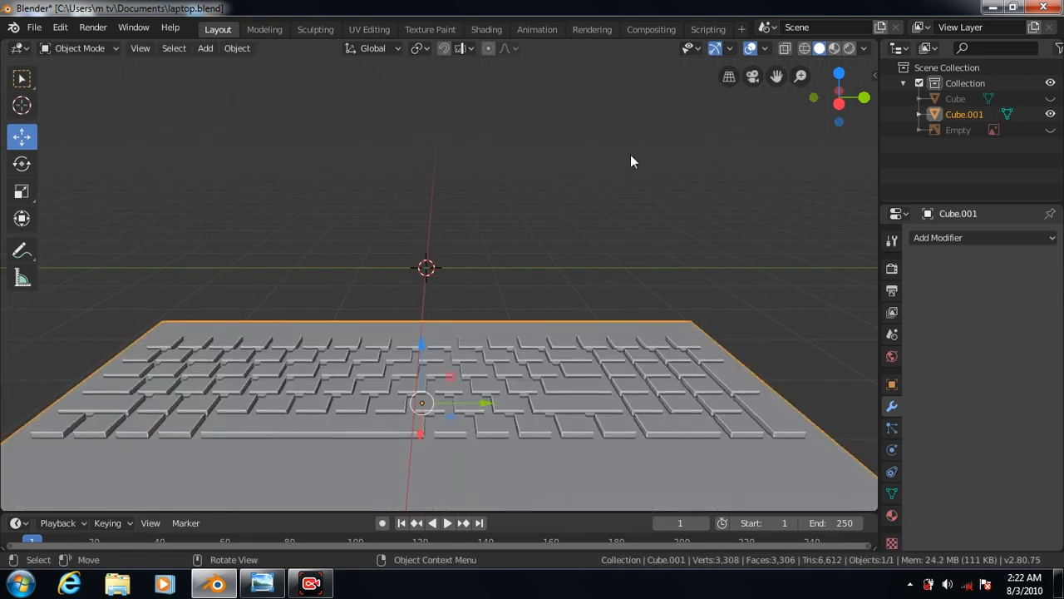
pyautogui.scroll(-1, 670, 152)
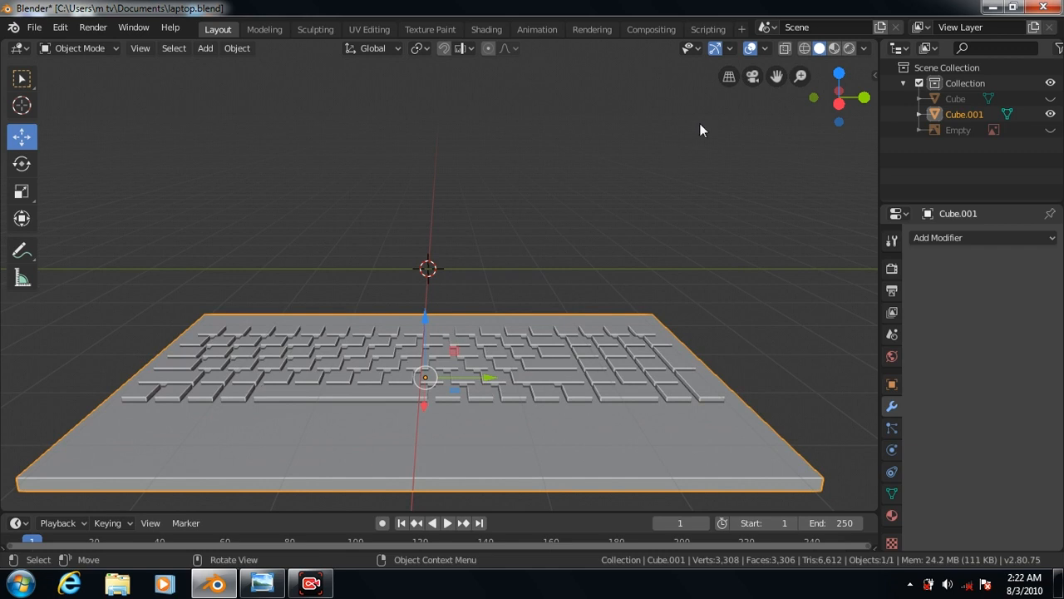
pyautogui.press('Tab')
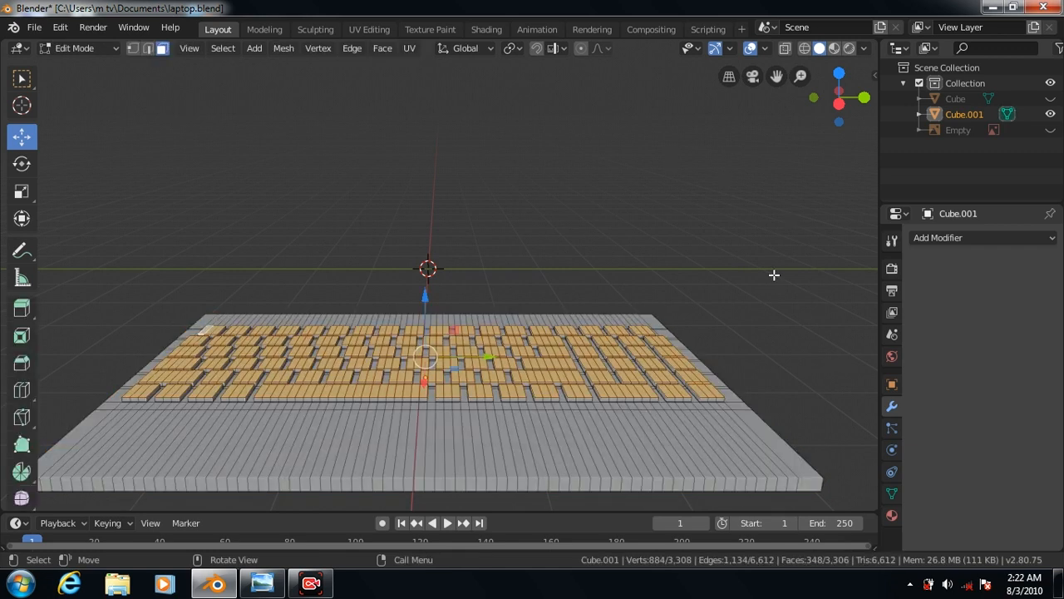
pyautogui.press('KP_7')
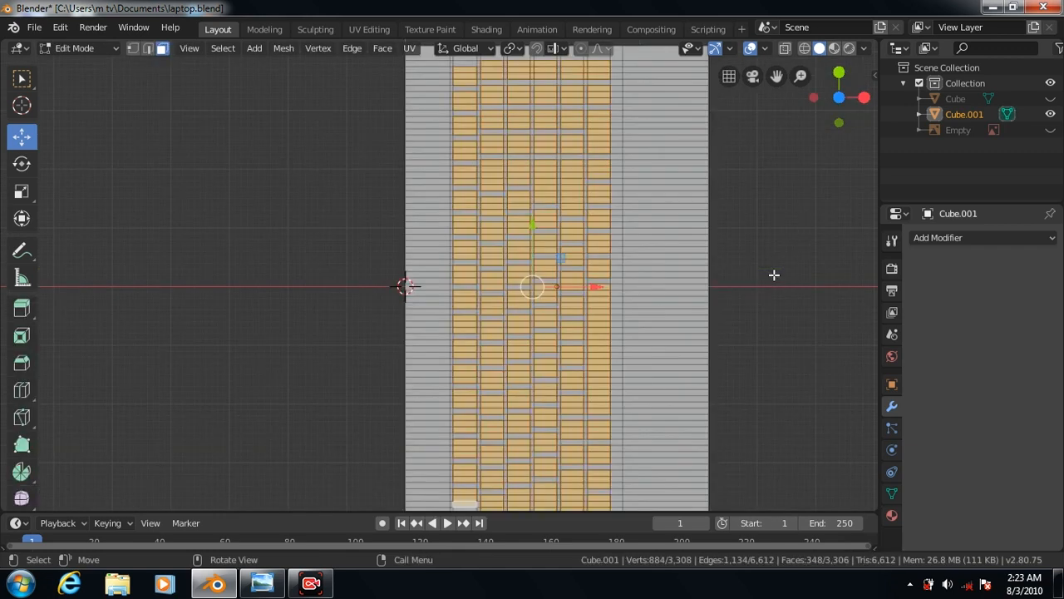
# Select the border faces surrounding the keyboard on all four sides of the base's top surface and inset them slightly.
pyautogui.press('w')
pyautogui.click(429, 89)
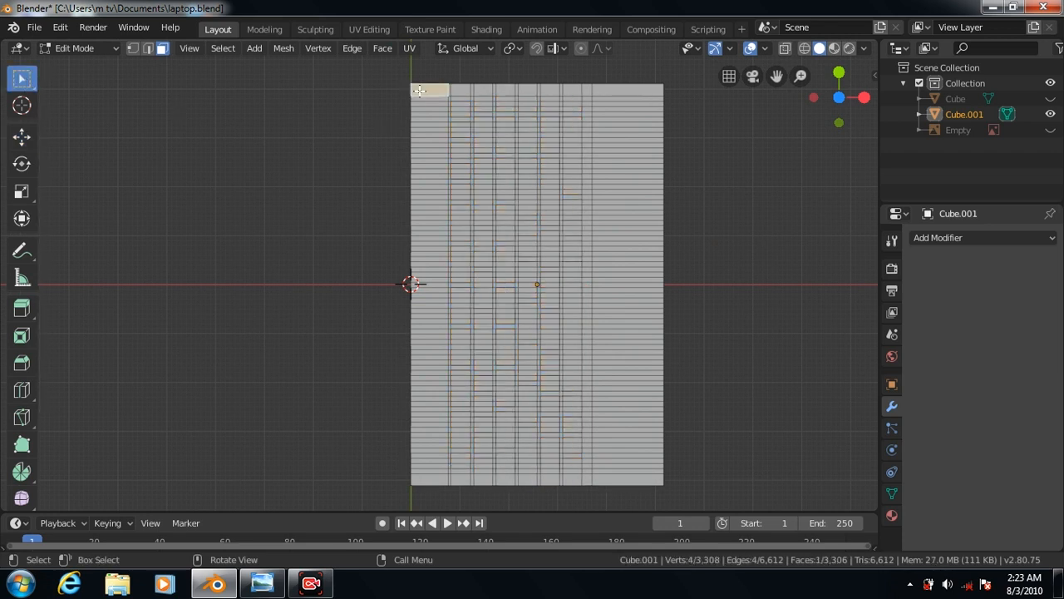
pyautogui.keyDown('ctrl'); pyautogui.click(638, 89); pyautogui.keyUp('ctrl')
pyautogui.keyDown('ctrl'); pyautogui.click(627, 478); pyautogui.keyUp('ctrl')
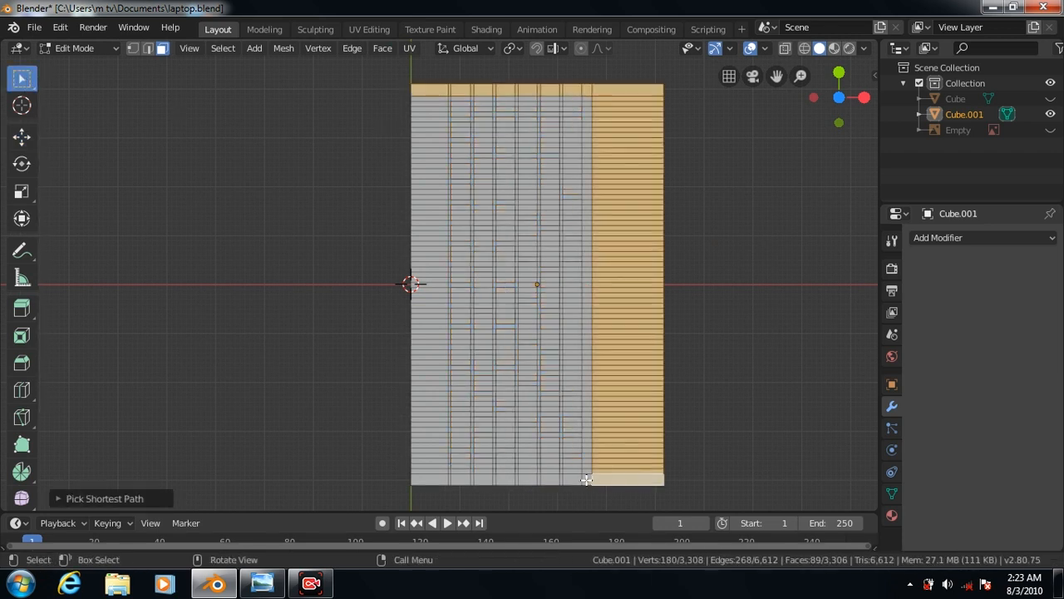
pyautogui.keyDown('ctrl'); pyautogui.click(588, 97); pyautogui.keyUp('ctrl')
pyautogui.keyDown('ctrl'); pyautogui.click(587, 478); pyautogui.keyUp('ctrl')
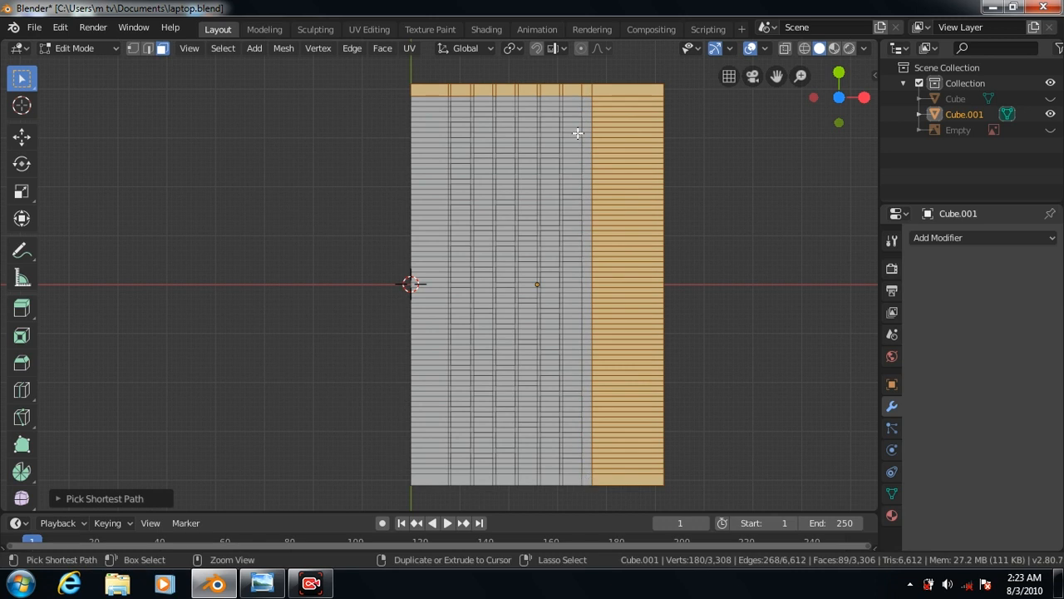
pyautogui.keyDown('ctrl'); pyautogui.click(588, 97); pyautogui.keyUp('ctrl')
pyautogui.keyDown('shift'); pyautogui.click(587, 99); pyautogui.keyUp('shift')
pyautogui.keyDown('ctrl'); pyautogui.click(426, 479); pyautogui.keyUp('ctrl')
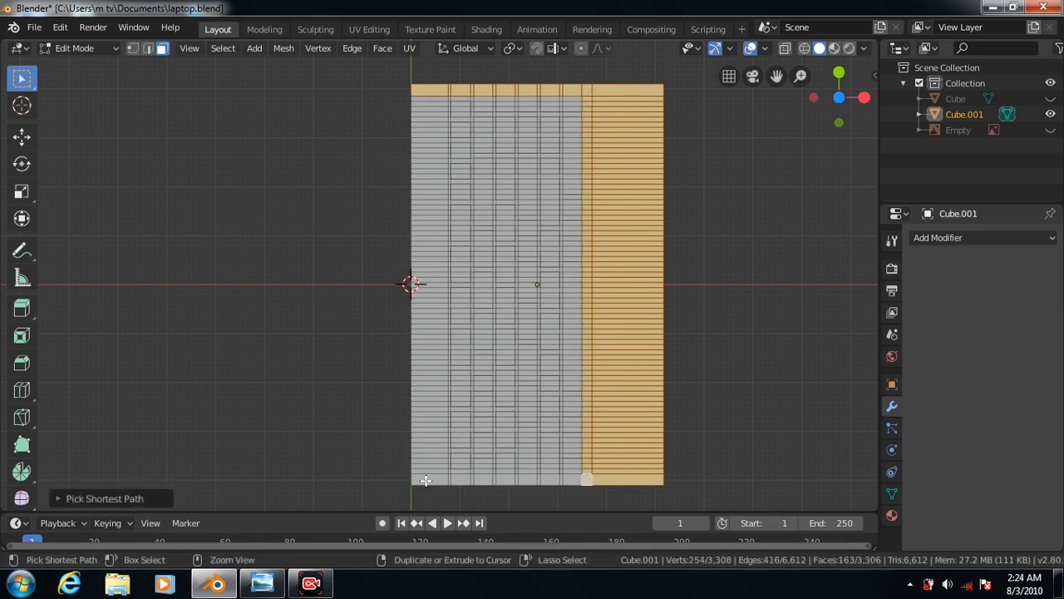
pyautogui.keyDown('ctrl'); pyautogui.click(428, 98); pyautogui.keyUp('ctrl')
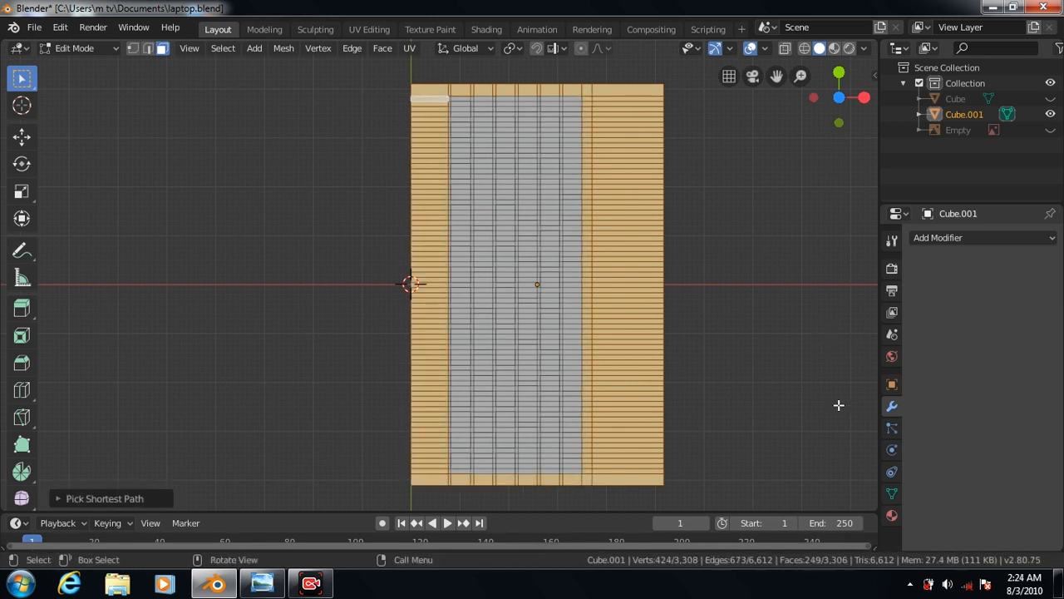
pyautogui.click(383, 47)
pyautogui.click(396, 121)
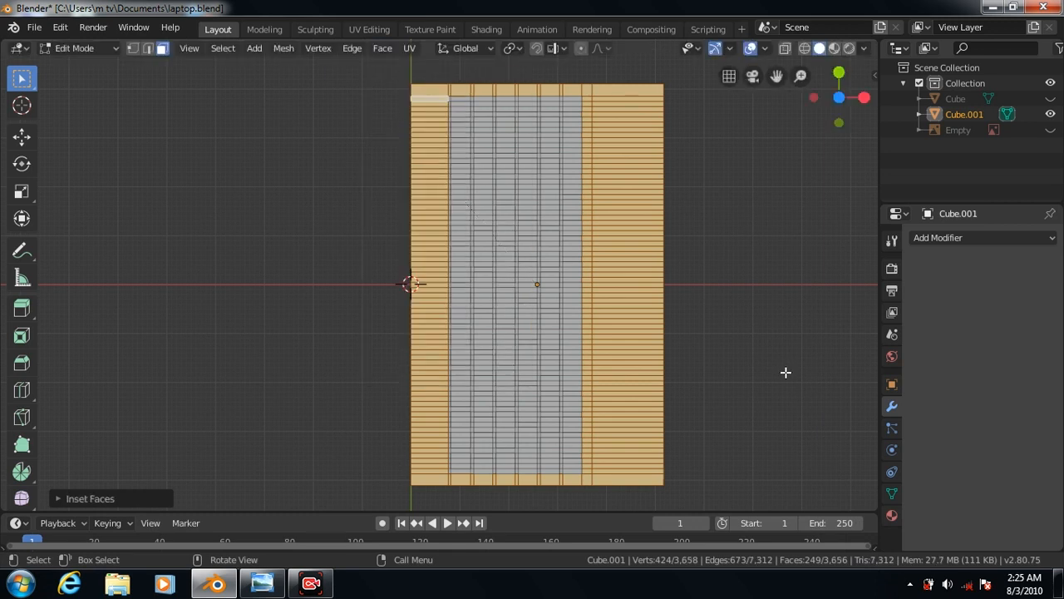
# Move the border faces up 0.0569 m along Z to the height of the key tops and check the result in Object Mode.
pyautogui.press('KP_3')
pyautogui.scroll(3, 677, 392)
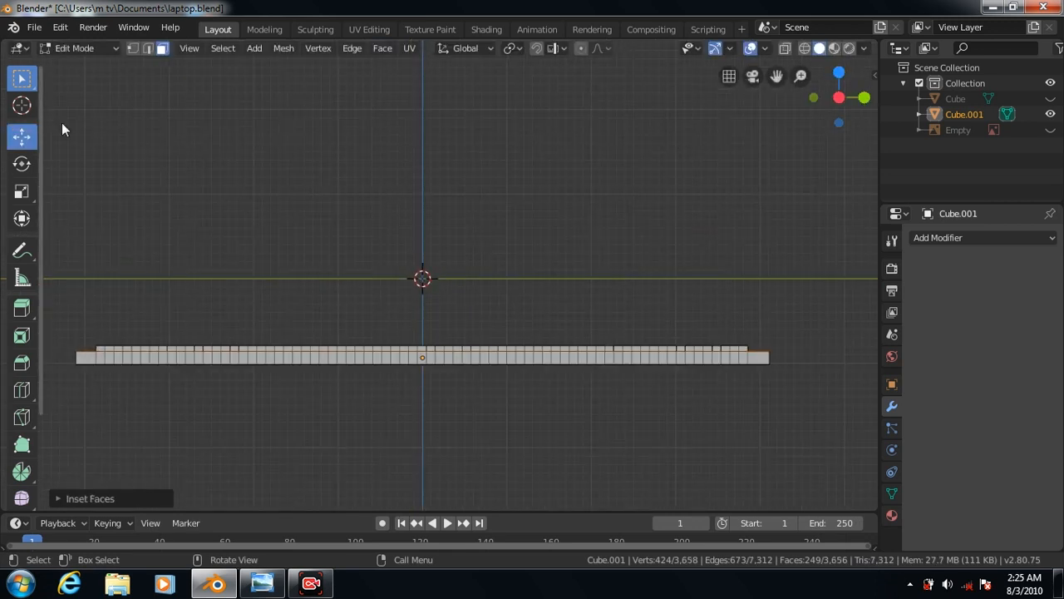
pyautogui.moveTo(423, 283); pyautogui.dragTo(423, 284)
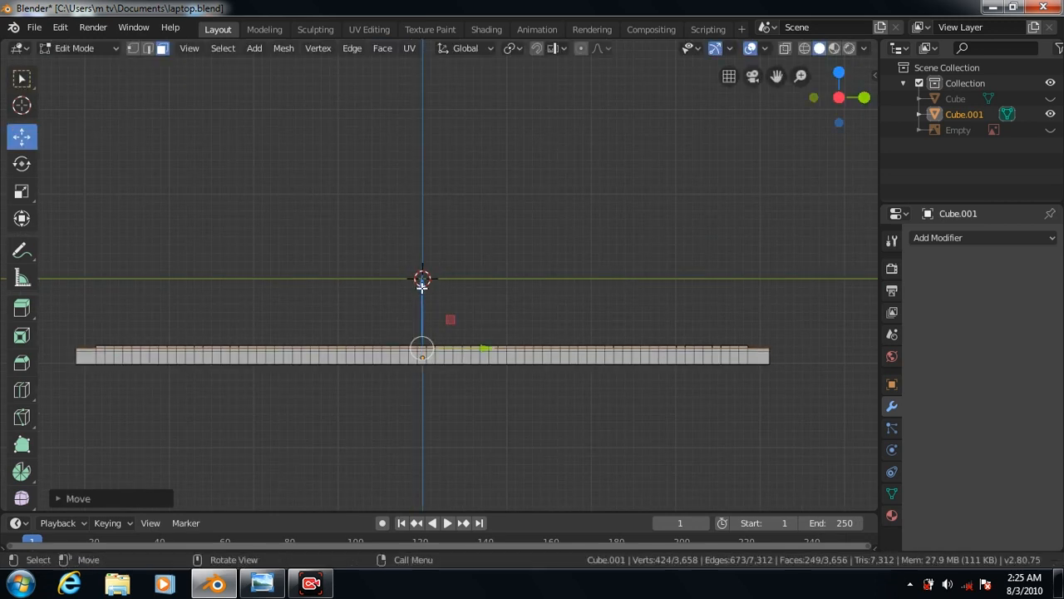
pyautogui.click(56, 499)
pyautogui.click(255, 458)
pyautogui.click(255, 458)
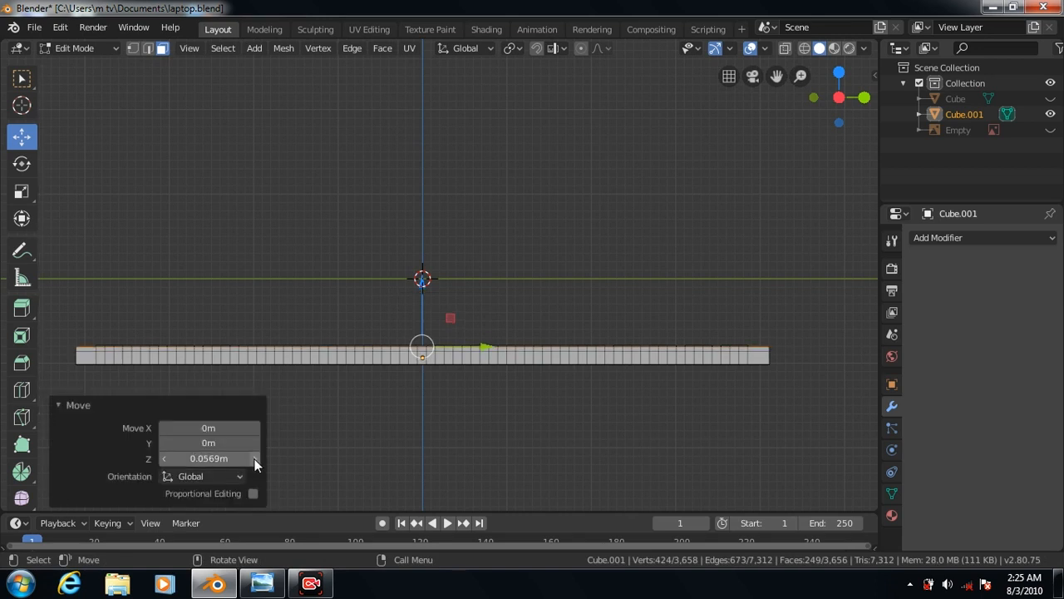
pyautogui.click(58, 404)
pyautogui.scroll(-5, 814, 288)
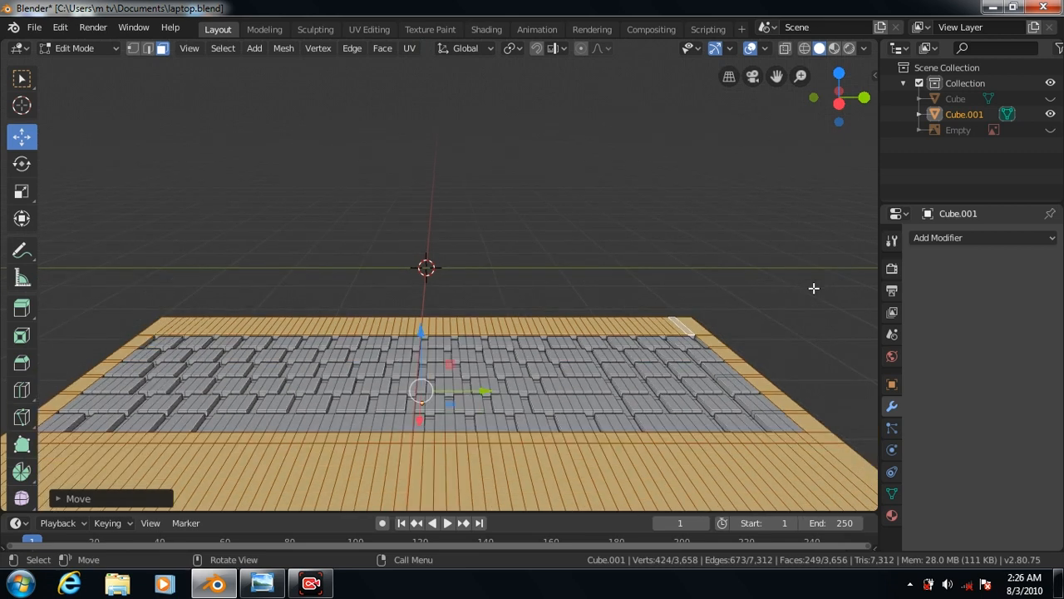
pyautogui.press('Tab')
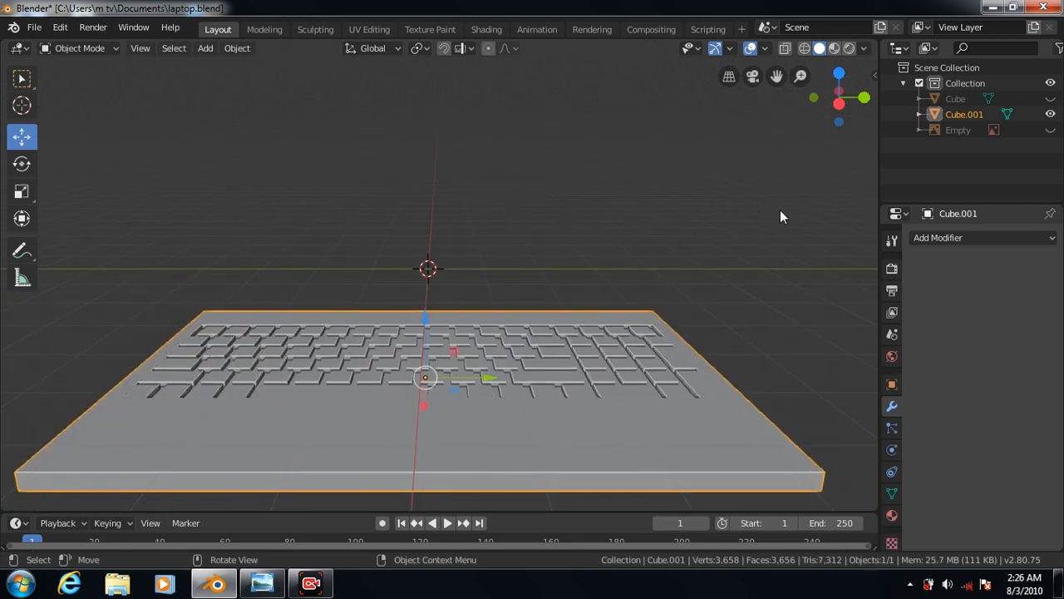
pyautogui.press('Tab')
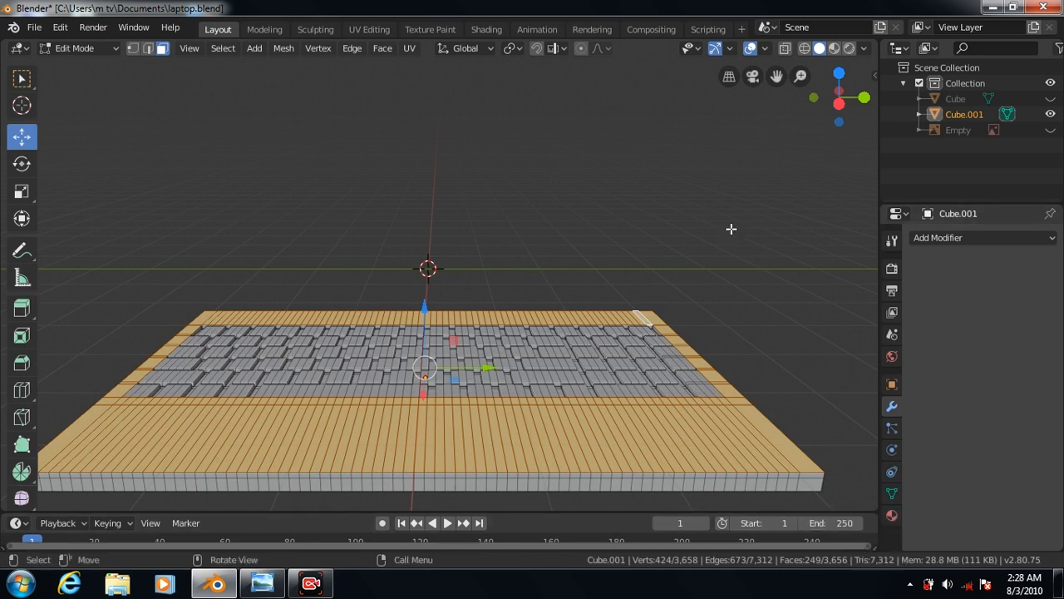
# Add a lengthwise loop cut close to the front edge of the base in top view.
pyautogui.press('KP_7')
pyautogui.click(22, 389)
pyautogui.moveTo(667, 345); pyautogui.dragTo(699, 349)
pyautogui.scroll(-2, 795, 313)
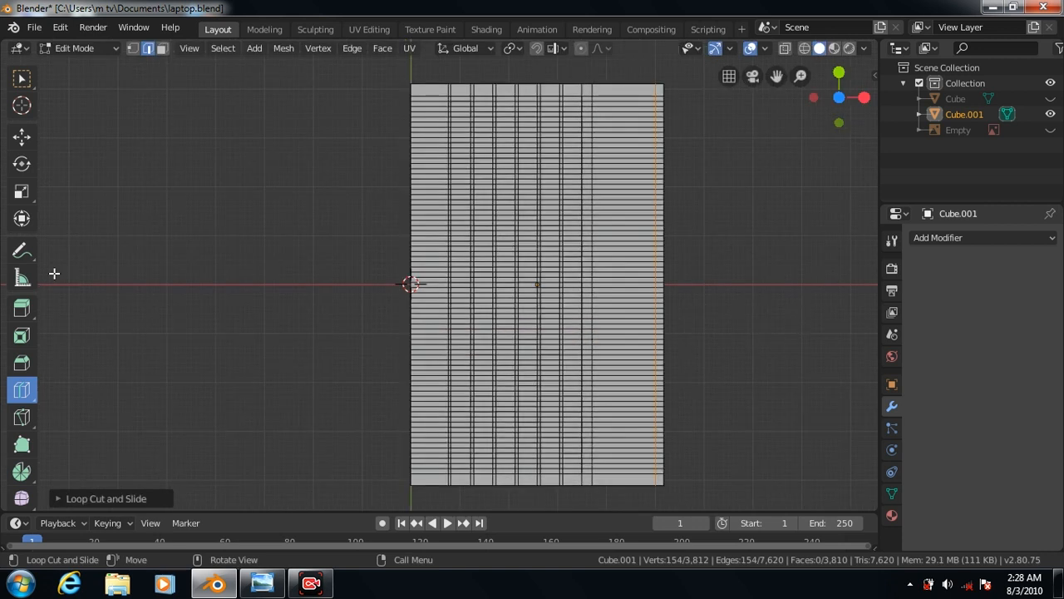
# Select a rectangular block of faces between the keyboard and the front edge for the touchpad, and inset it slightly.
pyautogui.click(22, 79)
pyautogui.click(162, 48)
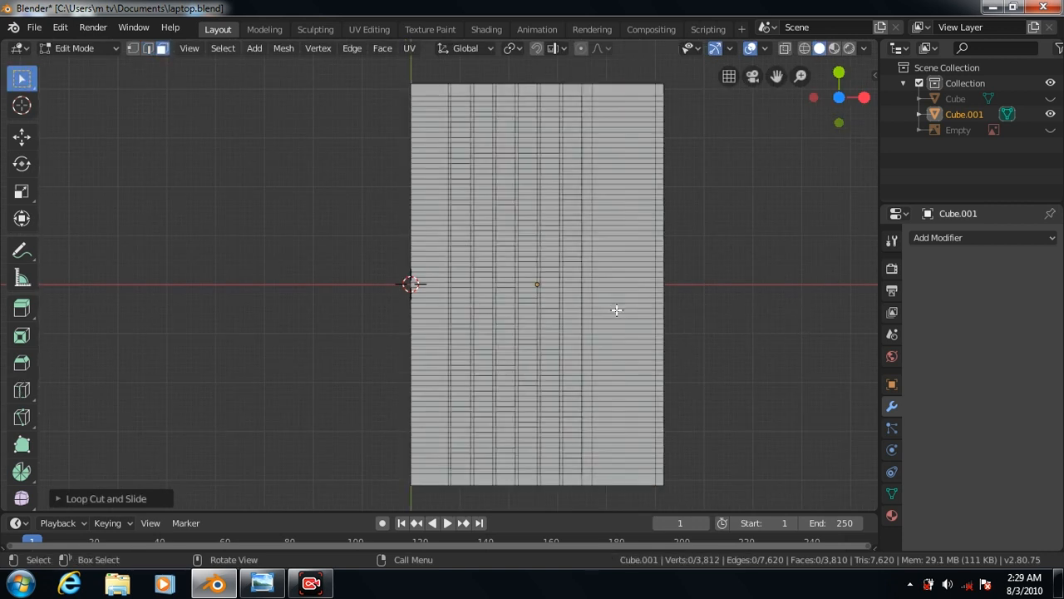
pyautogui.click(615, 305)
pyautogui.keyDown('ctrl'); pyautogui.click(618, 381); pyautogui.keyUp('ctrl')
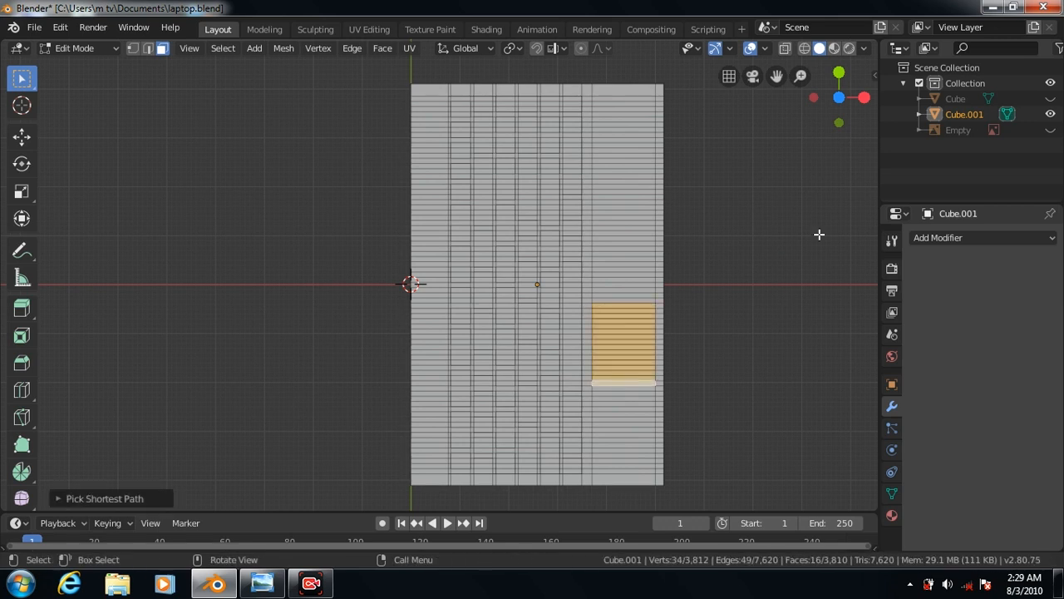
pyautogui.click(383, 47)
pyautogui.click(398, 118)
pyautogui.click(399, 117)
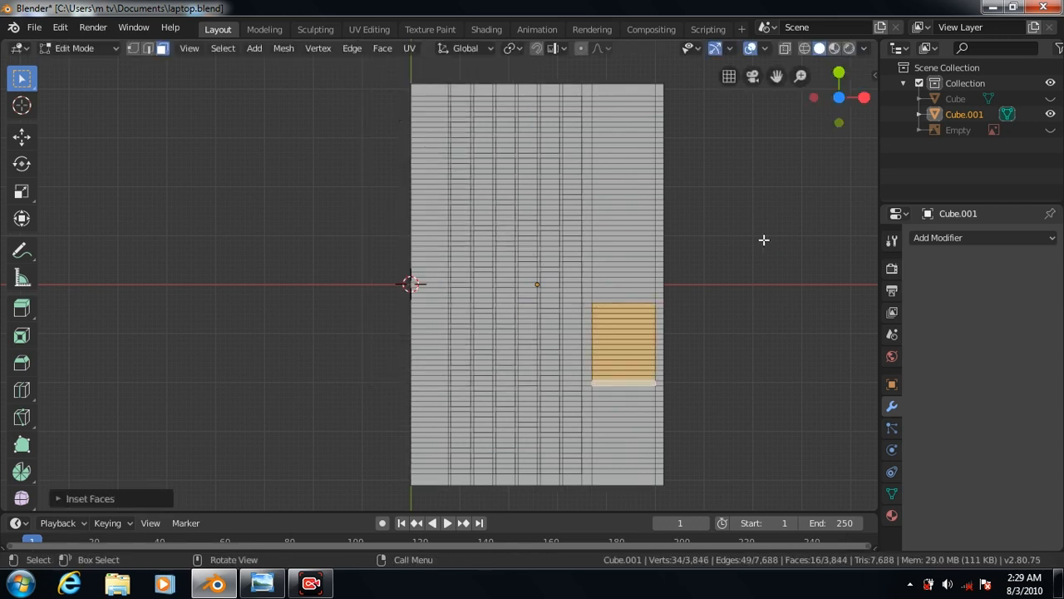
# Lower the touchpad faces slightly along Z and check the base in Object Mode.
pyautogui.press('KP_3')
pyautogui.press('KP_8')
pyautogui.press('KP_8')
pyautogui.click(22, 136)
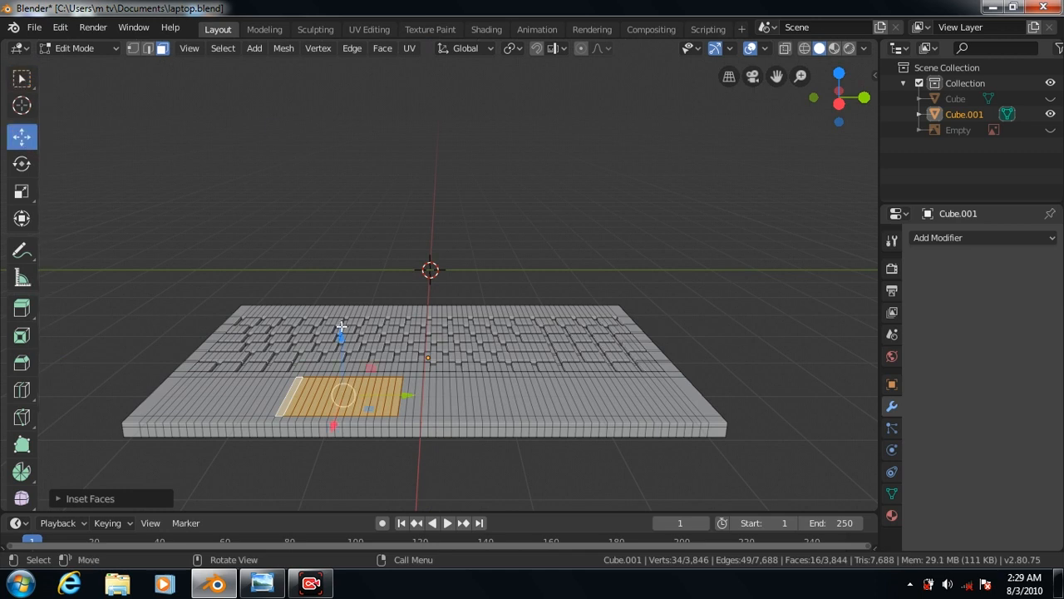
pyautogui.moveTo(340, 331); pyautogui.dragTo(340, 337)
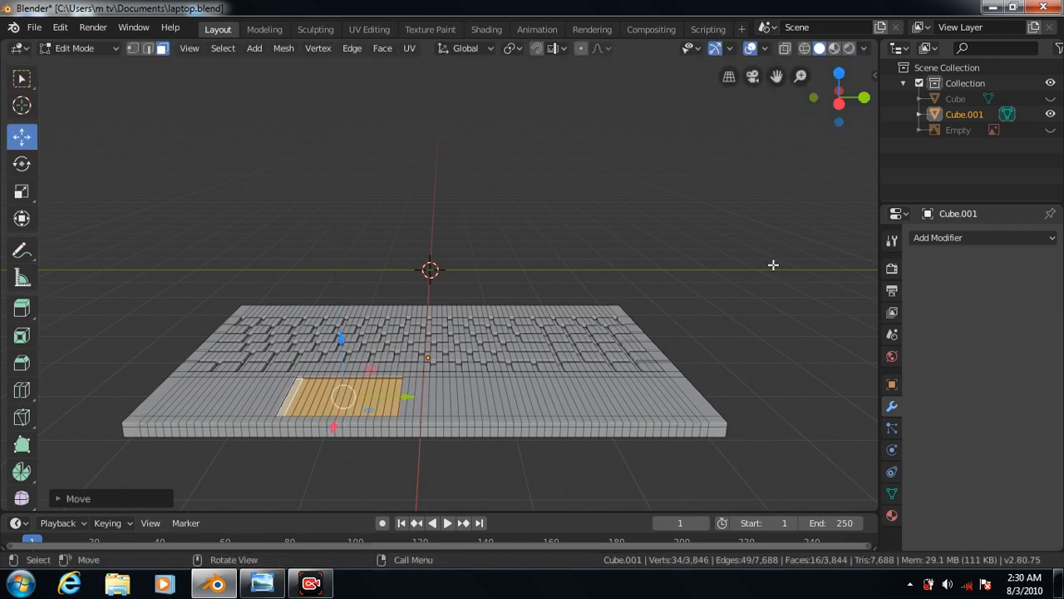
pyautogui.press('Tab')
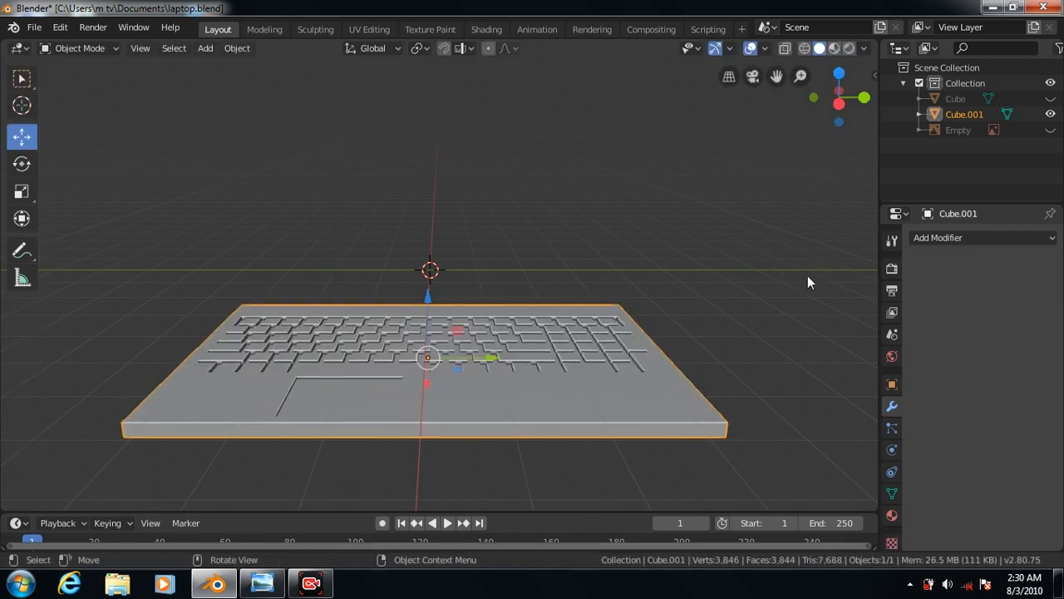
# Add a Subdivision Surface modifier to the base with the viewport level set to 3.
pyautogui.click(981, 238)
pyautogui.click(750, 497)
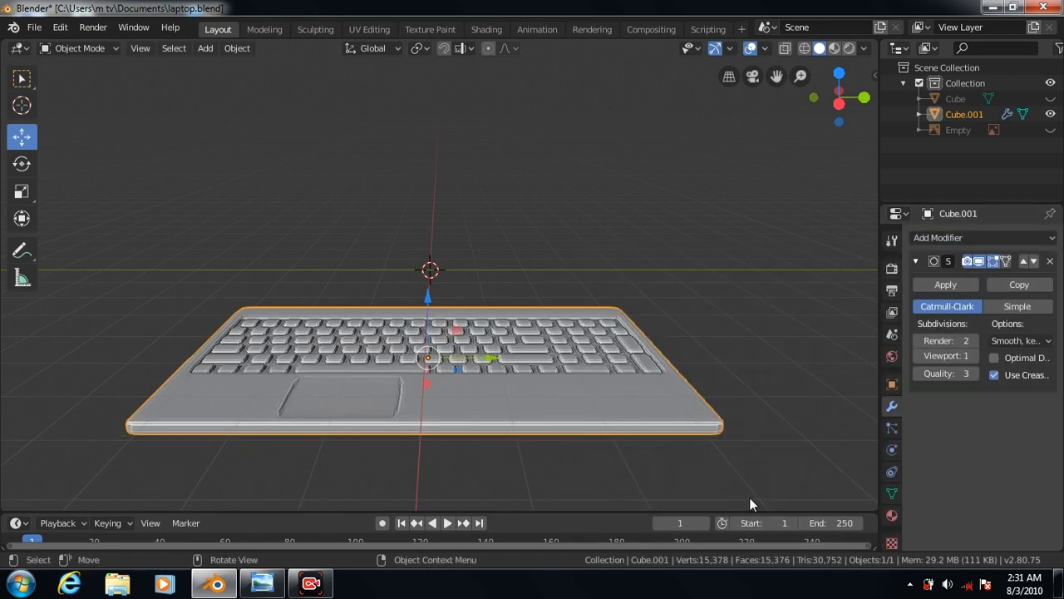
pyautogui.click(974, 354)
pyautogui.click(974, 354)
# Hide the subdivision effect in the viewport and add loop cuts in Edit Mode to sharpen the key and touchpad edges.
pyautogui.press('Tab')
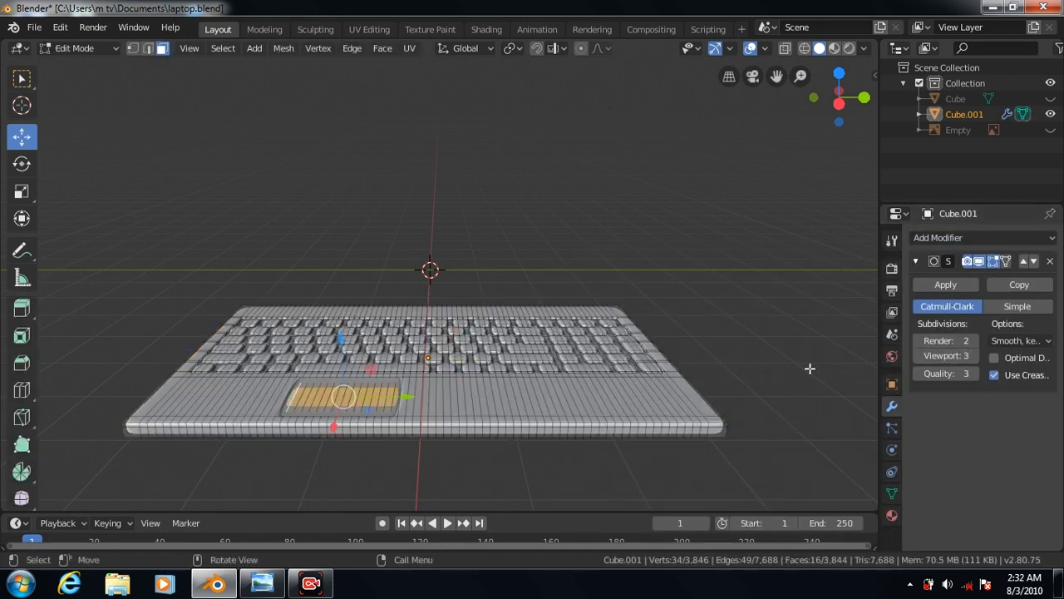
pyautogui.click(979, 261)
pyautogui.press('KP_7')
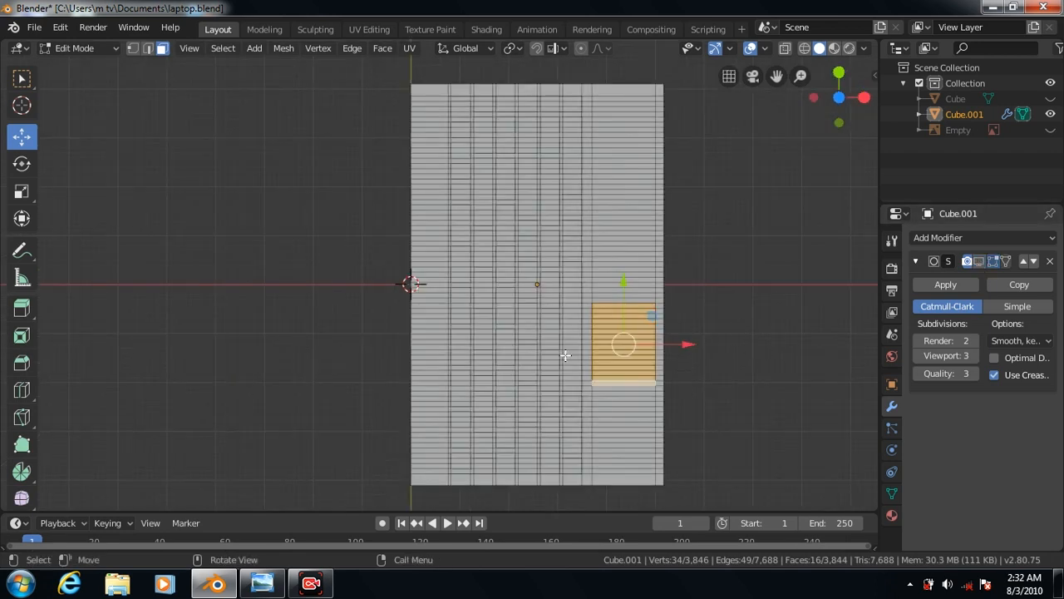
pyautogui.hotkey('ctrl', 'r')
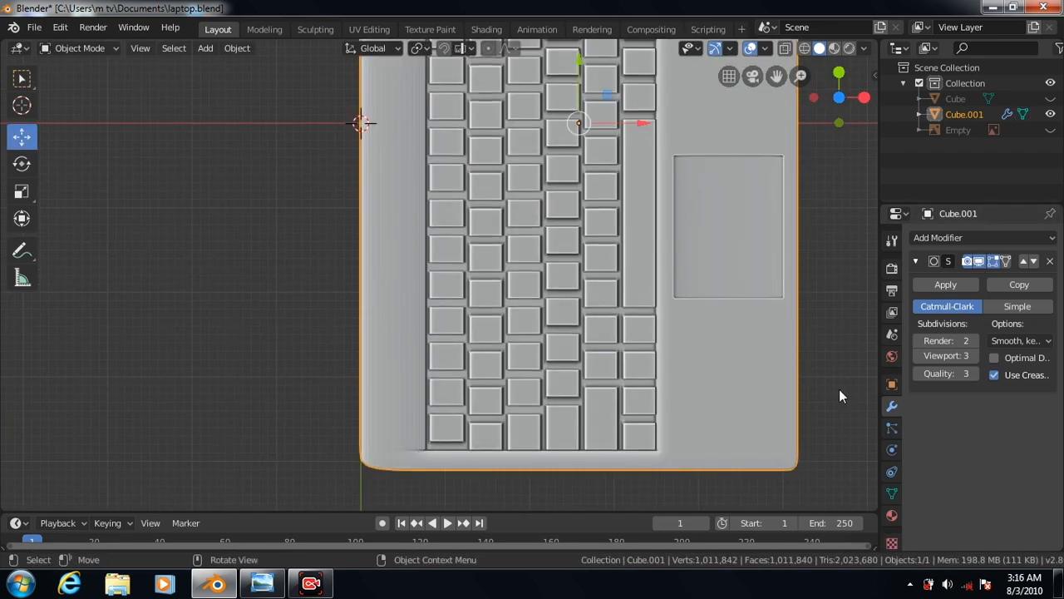
# Examine the smoothed keyboard and touchpad in top view, side view and tilted perspective.
pyautogui.scroll(-2, 840, 396)
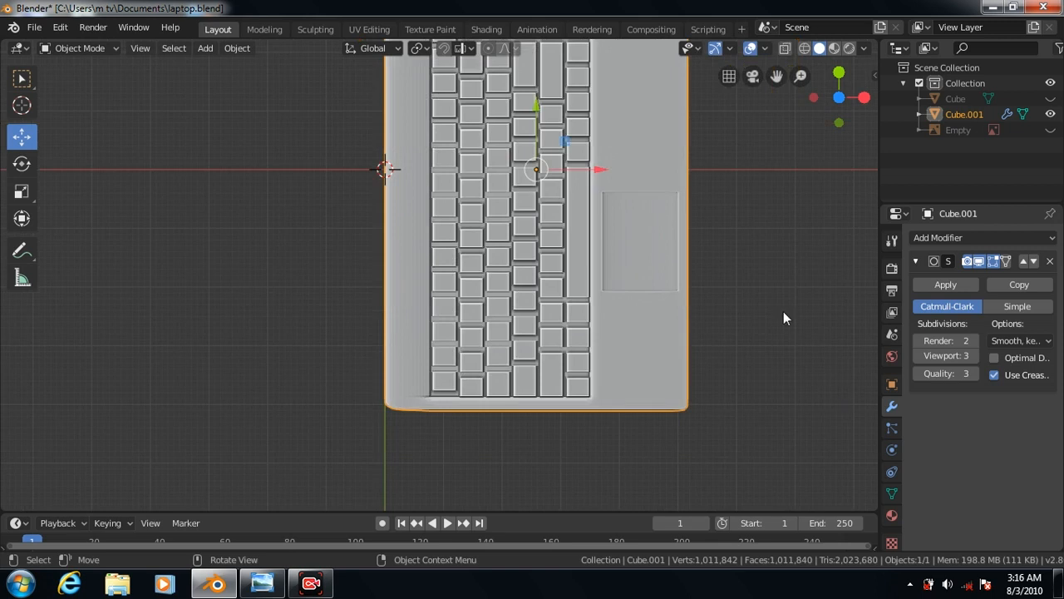
pyautogui.scroll(-1, 783, 311)
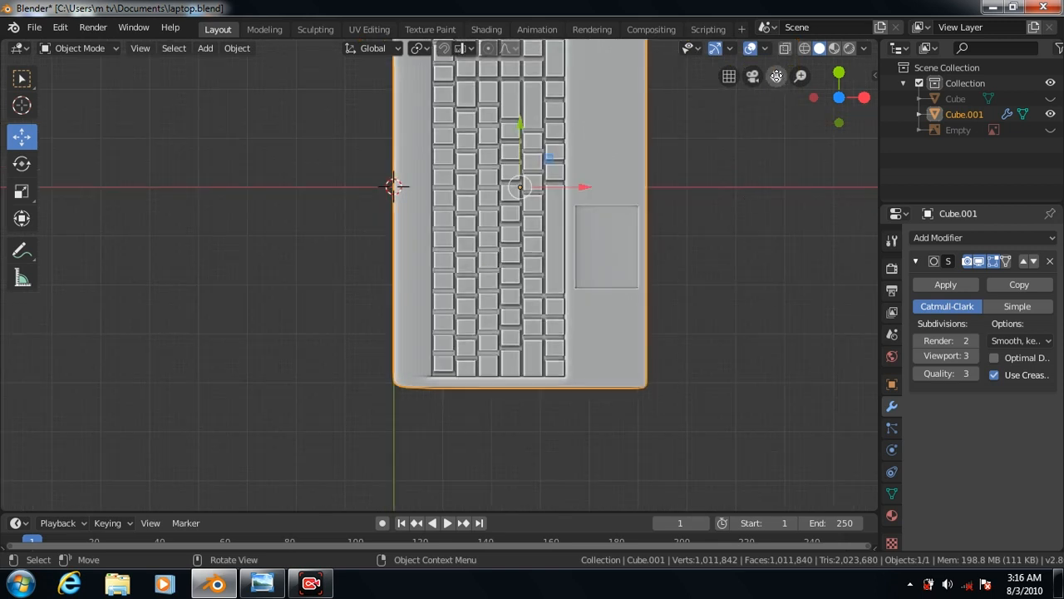
pyautogui.moveTo(776, 75); pyautogui.dragTo(777, 141)
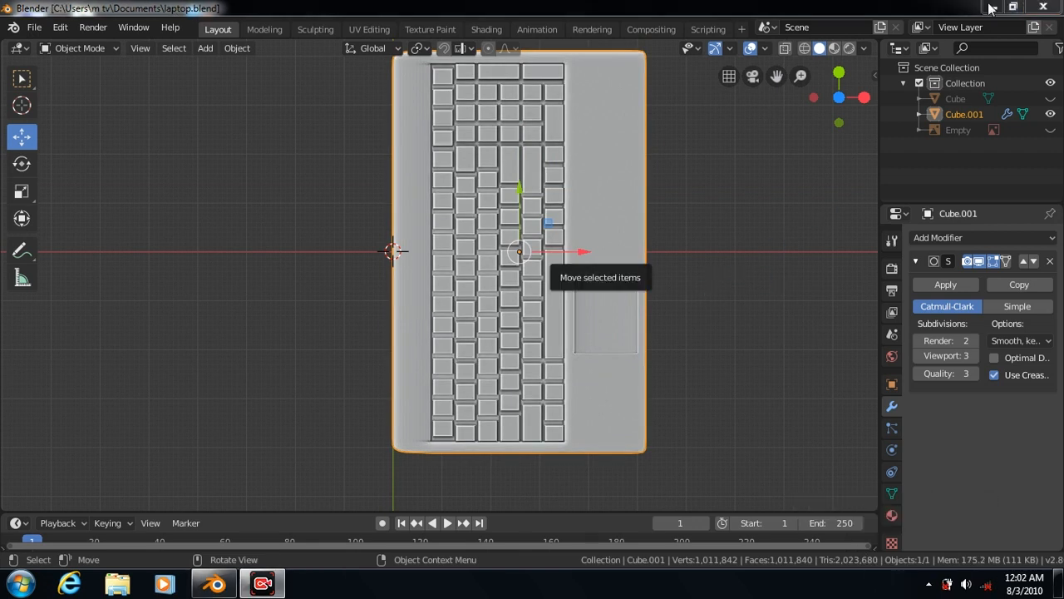
pyautogui.click(990, 8)
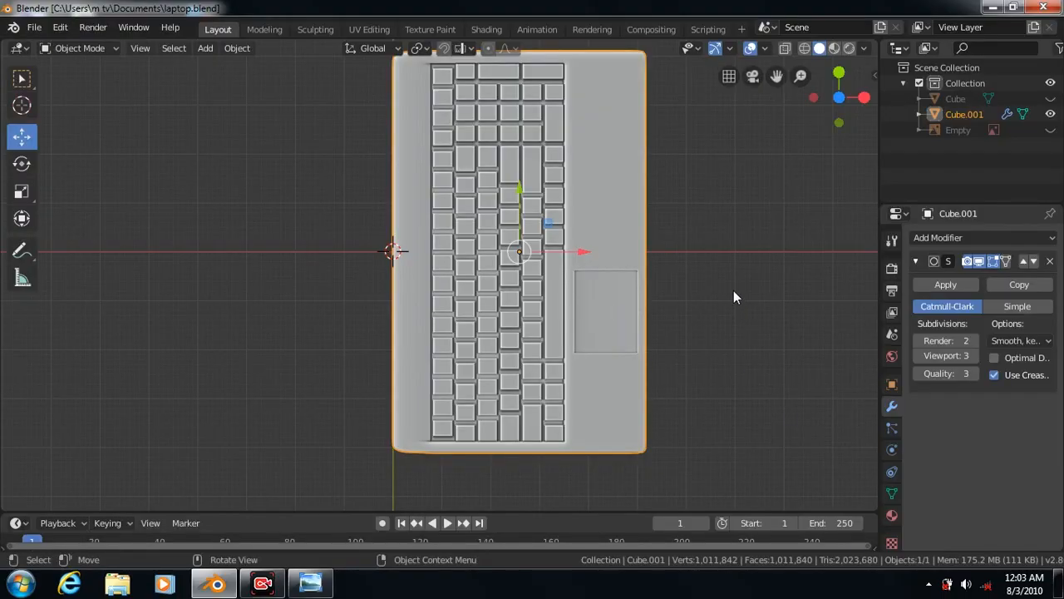
pyautogui.press('KP_3')
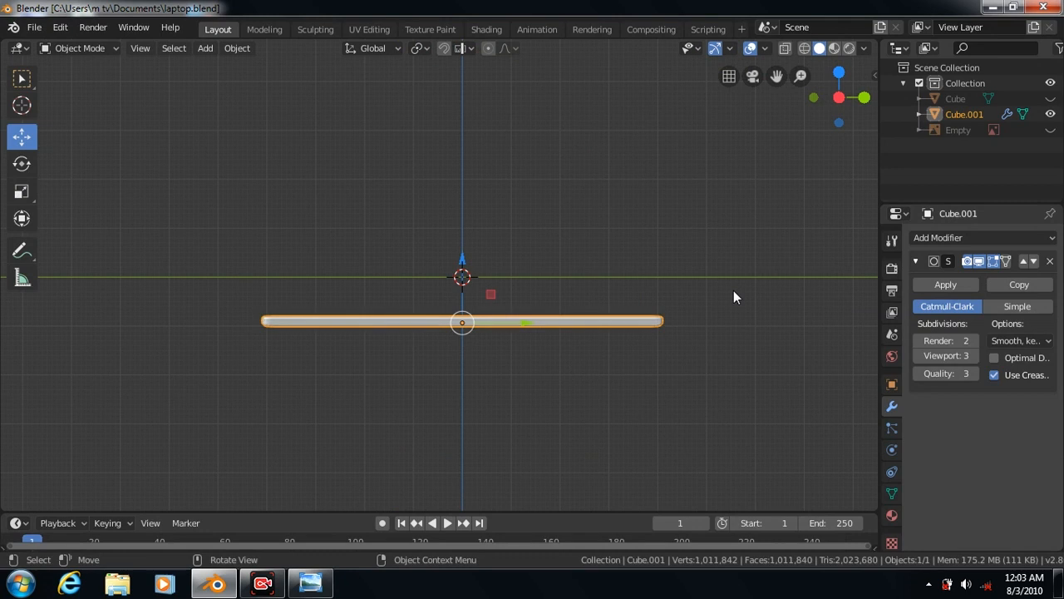
pyautogui.press('KP_5')
pyautogui.press('KP_8')
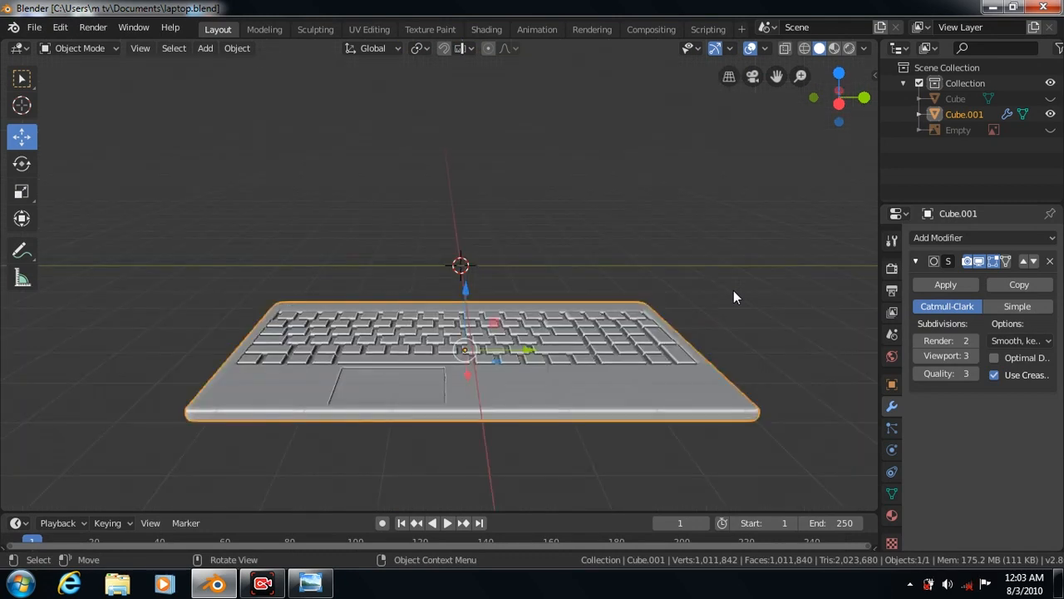
pyautogui.press('KP_8')
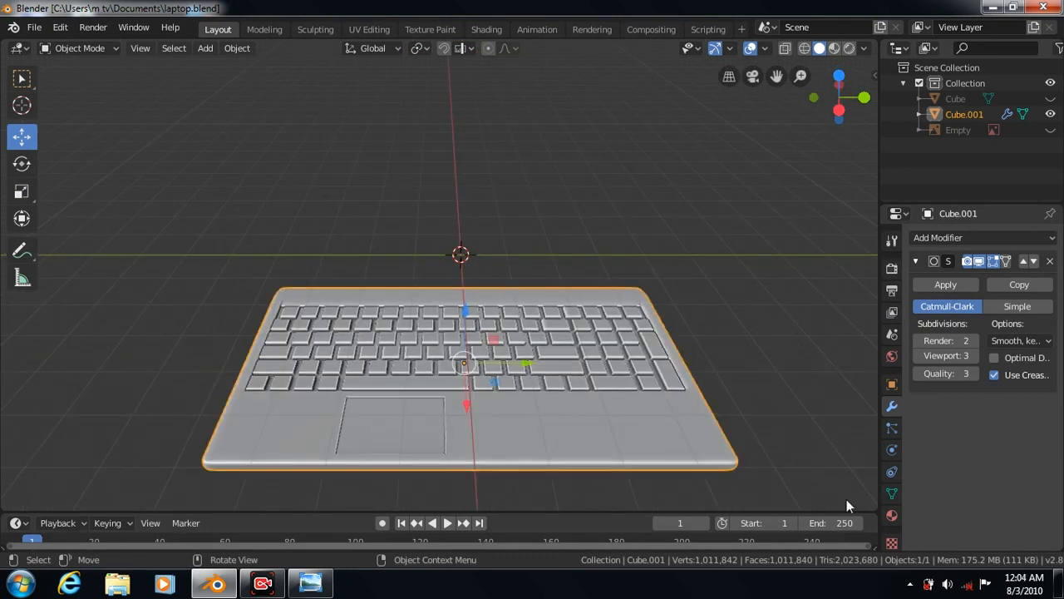
# Hide the subdivision effect again and add a lengthwise loop cut near the back edge of the base in top view.
pyautogui.click(979, 261)
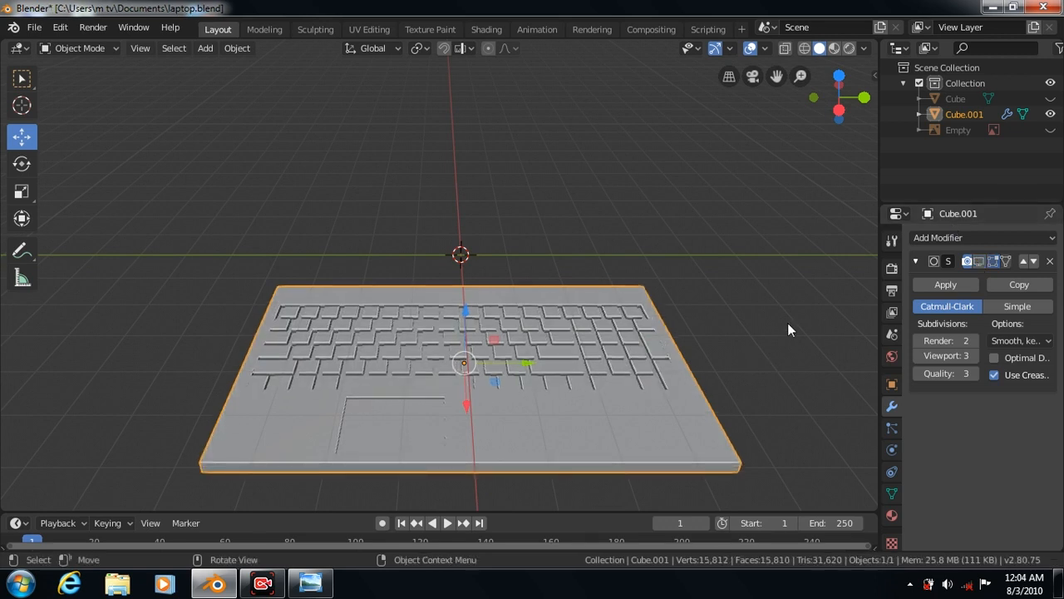
pyautogui.press('KP_7')
pyautogui.press('Tab')
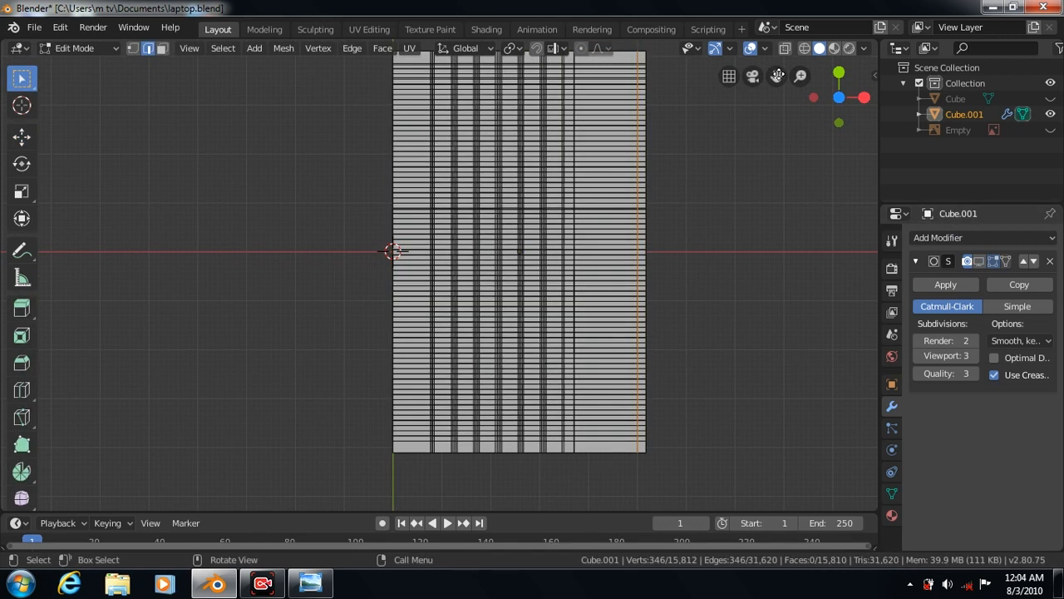
pyautogui.moveTo(776, 75); pyautogui.dragTo(777, 104)
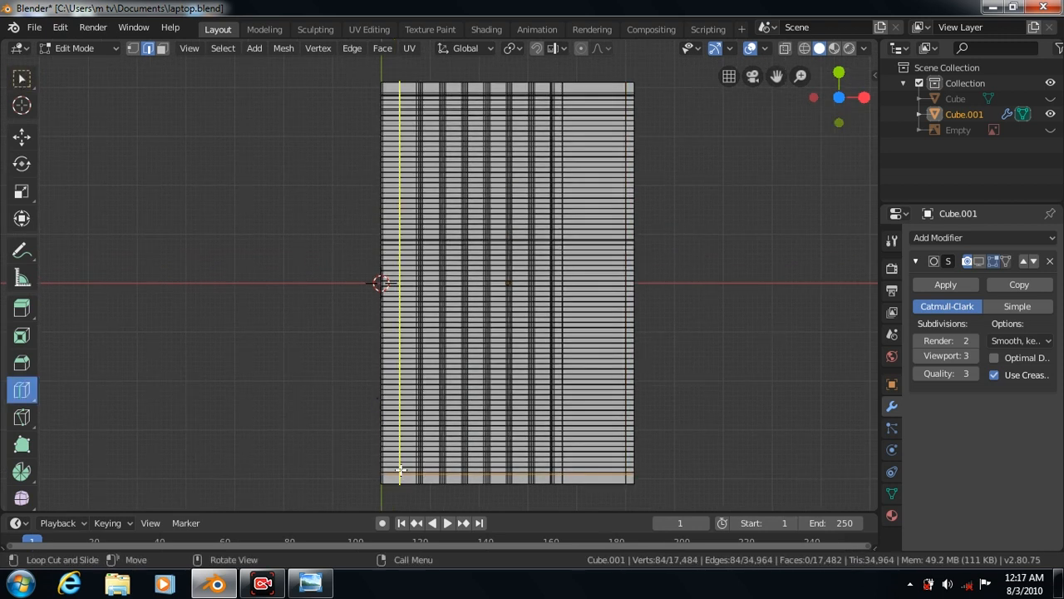
pyautogui.moveTo(400, 470); pyautogui.dragTo(391, 474)
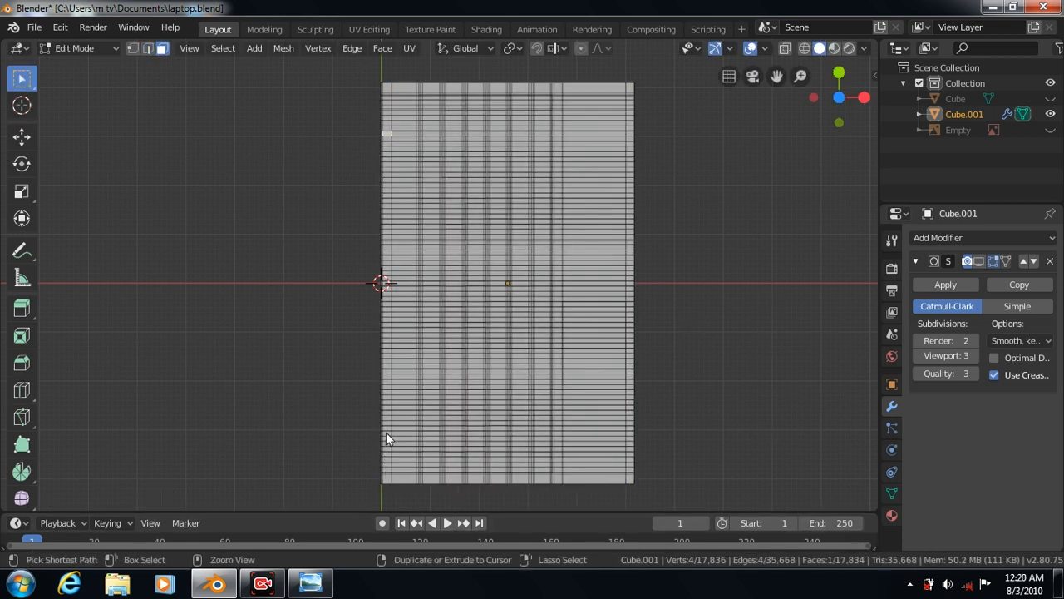
# Inset the selected strip of faces along the base's back edge and raise it slightly in side view.
pyautogui.keyDown('ctrl'); pyautogui.click(386, 439); pyautogui.keyUp('ctrl')
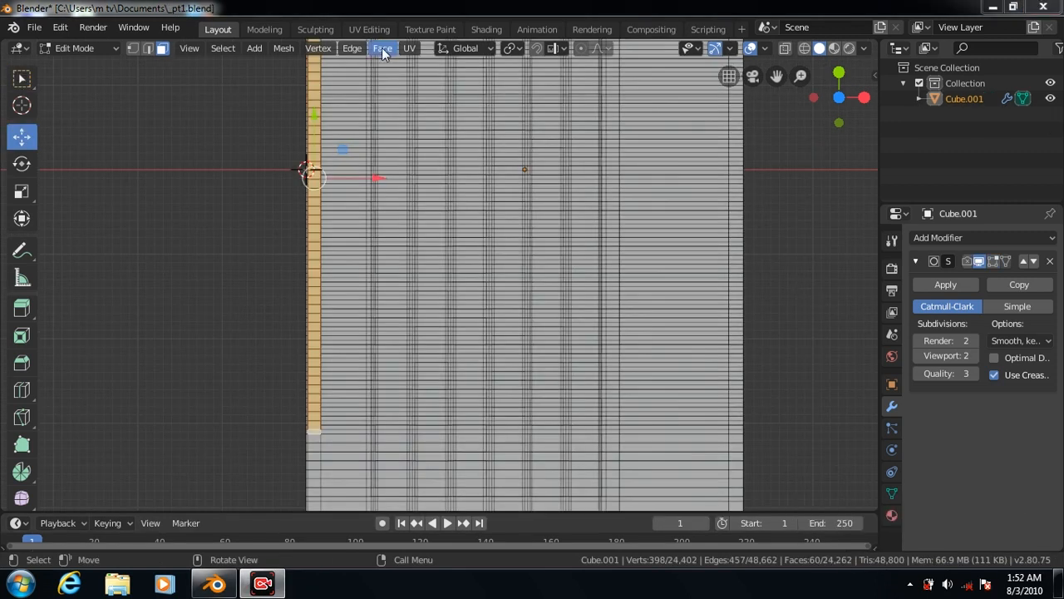
pyautogui.click(381, 47)
pyautogui.click(403, 119)
pyautogui.click(402, 119)
pyautogui.press('KP_3')
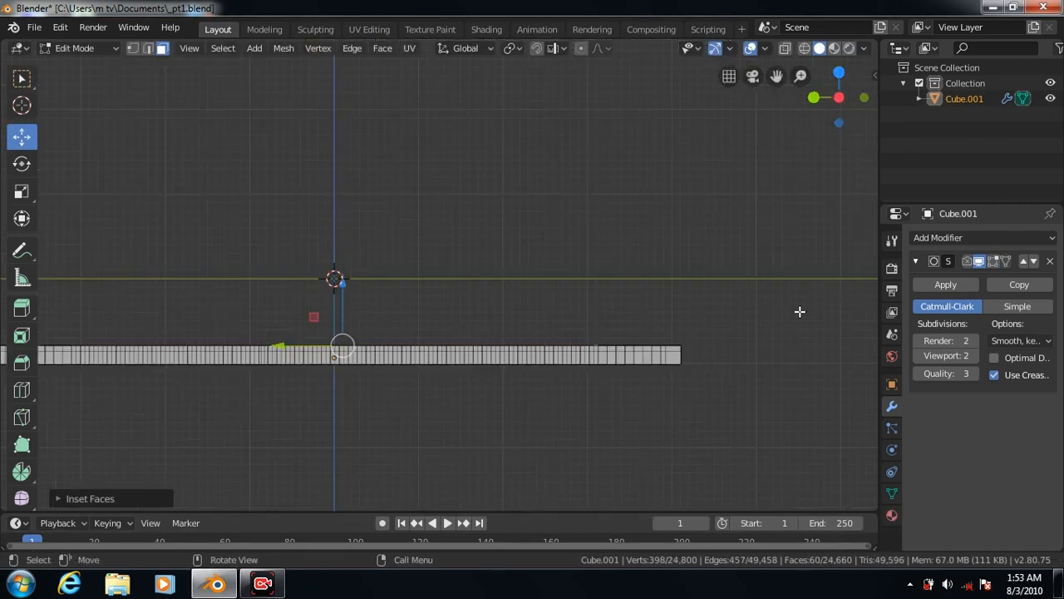
pyautogui.moveTo(344, 281); pyautogui.dragTo(341, 276)
# Add loop cuts beside the raised back strip and around its ends to sharpen its edges.
pyautogui.press('KP_7')
pyautogui.moveTo(776, 76); pyautogui.dragTo(812, 89)
pyautogui.press('2')
pyautogui.click(22, 389)
pyautogui.click(374, 430)
pyautogui.moveTo(374, 429); pyautogui.dragTo(358, 441)
pyautogui.click(357, 442)
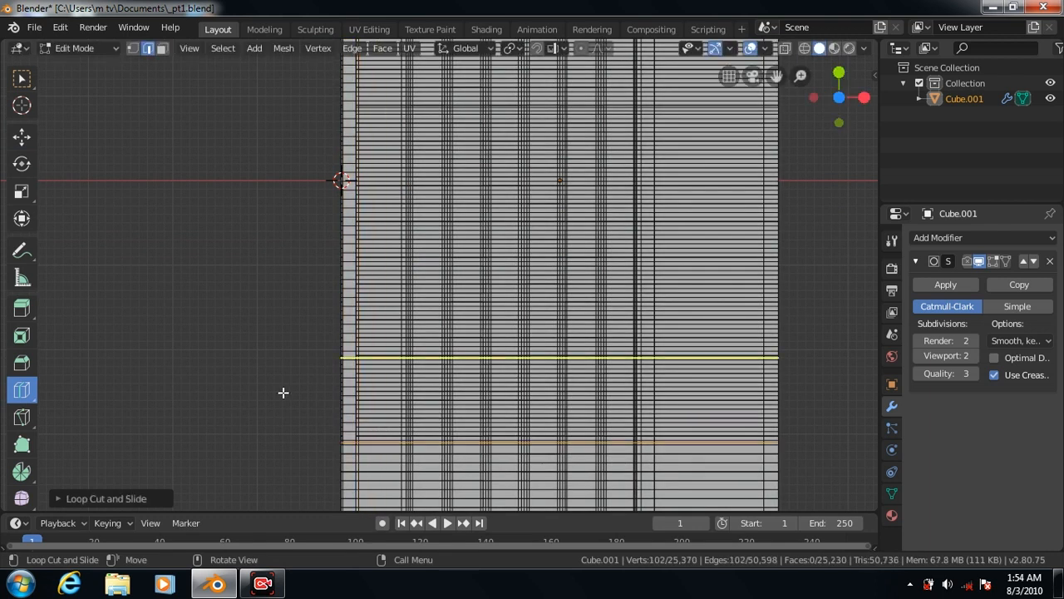
pyautogui.scroll(3, 283, 392)
pyautogui.click(196, 385)
pyautogui.moveTo(776, 73); pyautogui.dragTo(742, 364)
pyautogui.click(309, 366)
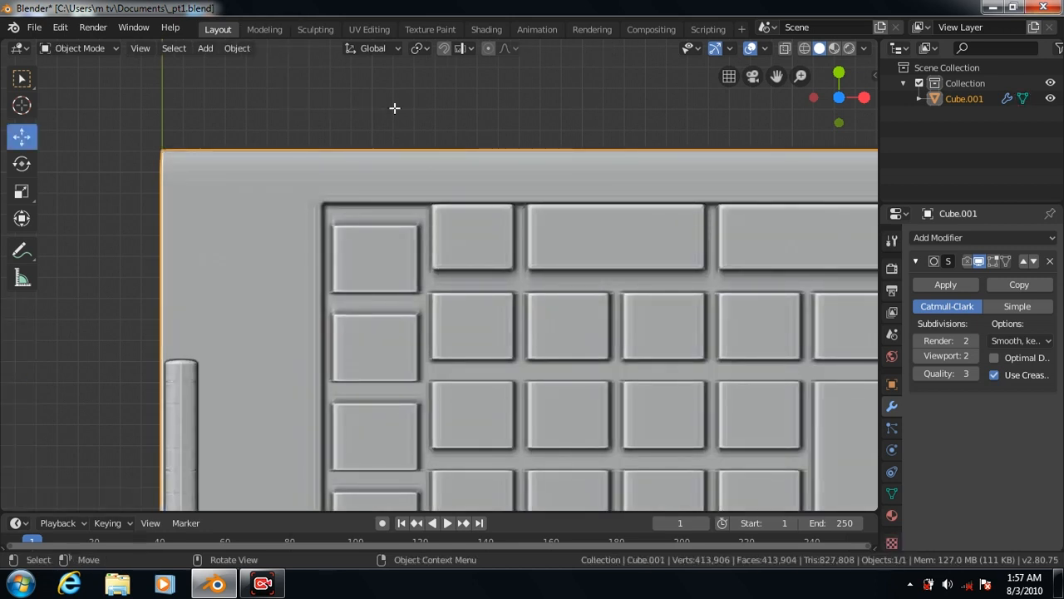
pyautogui.press('Tab')
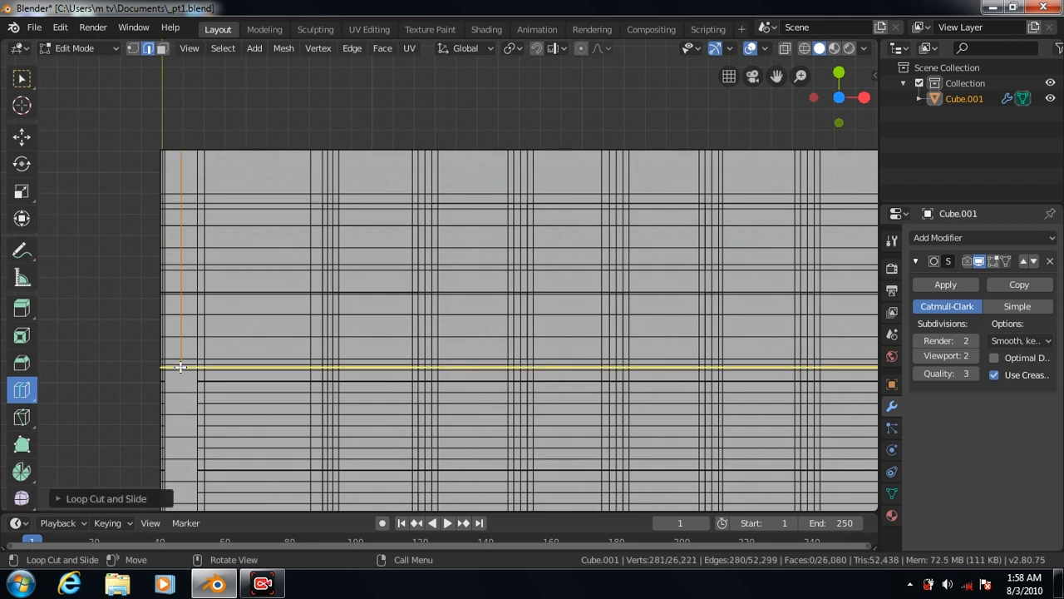
pyautogui.press('Tab')
# Add two lengthwise loop cuts between the back strip and the keyboard.
pyautogui.scroll(-5, 615, 393)
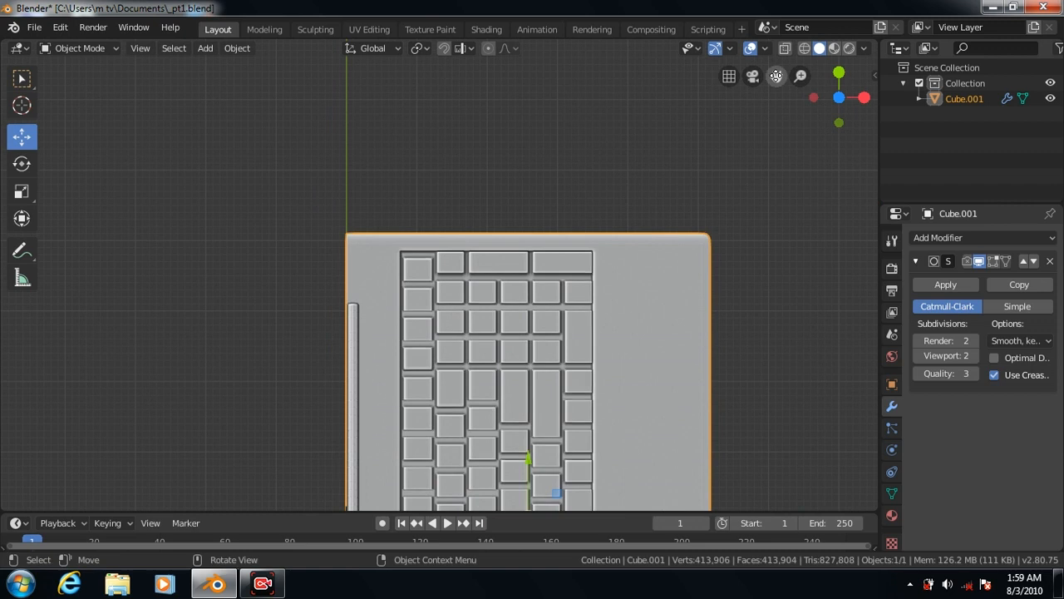
pyautogui.moveTo(776, 76); pyautogui.dragTo(752, 0)
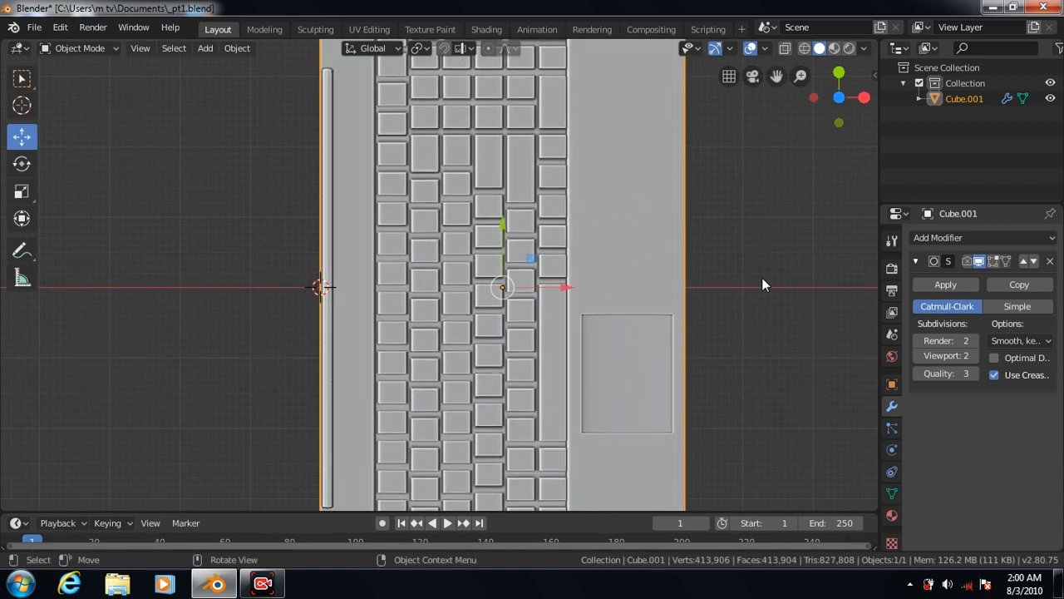
pyautogui.scroll(-4, 725, 331)
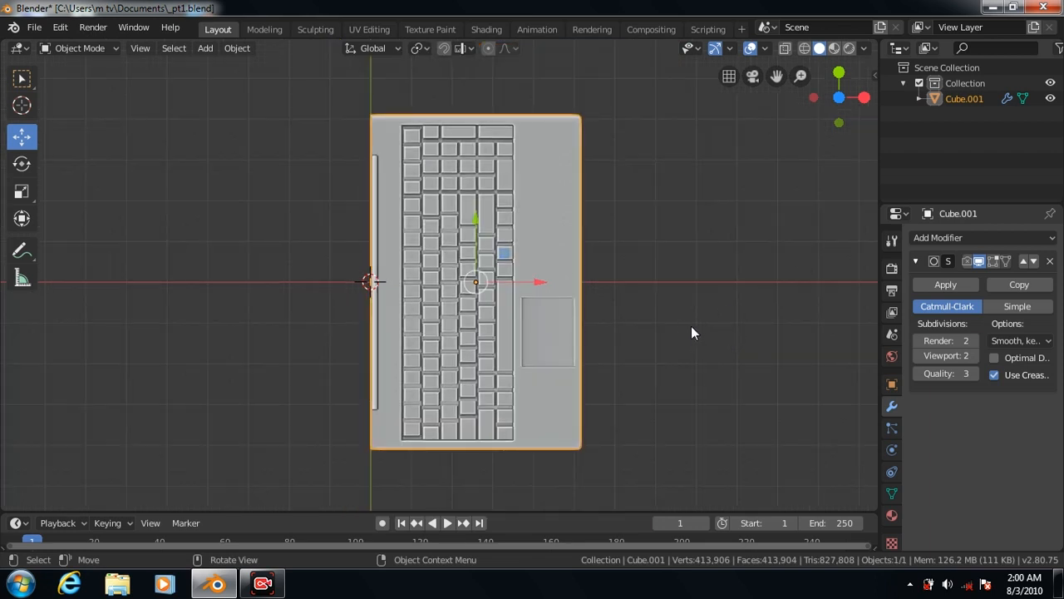
pyautogui.scroll(2, 707, 323)
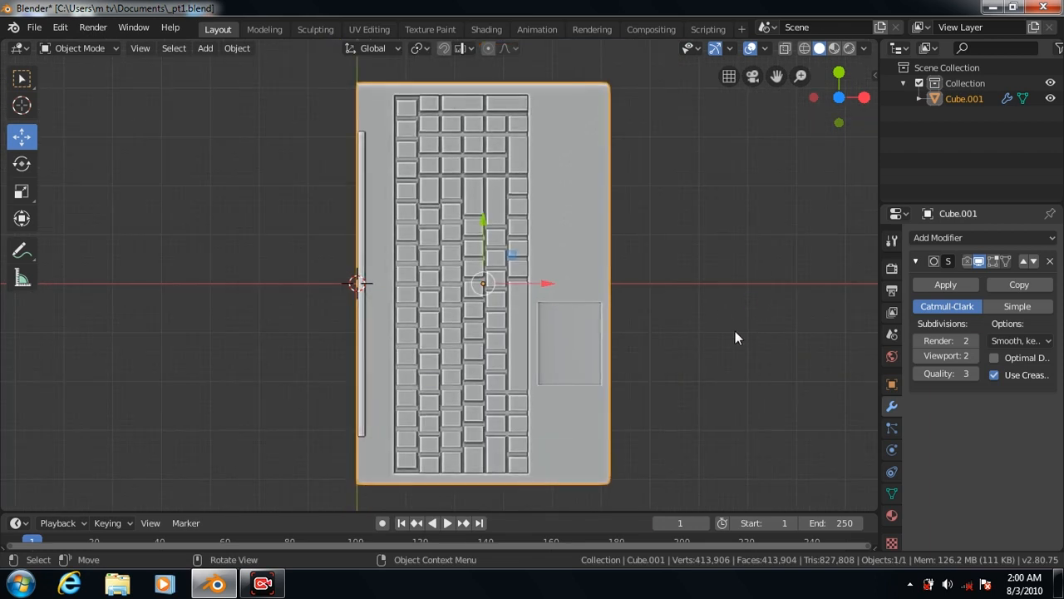
pyautogui.press('Tab')
pyautogui.click(379, 415)
pyautogui.click(253, 373)
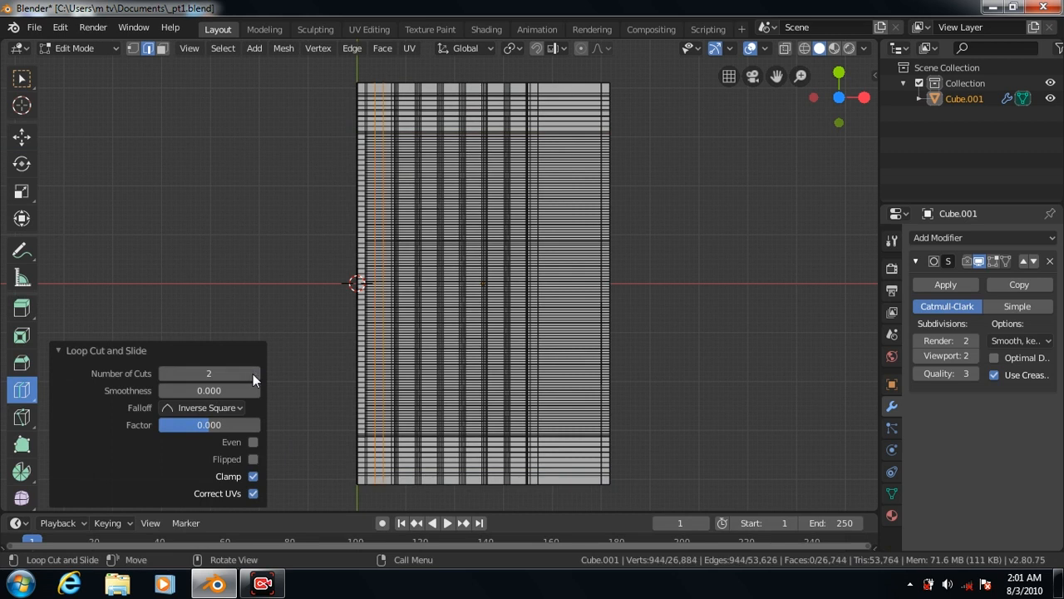
pyautogui.click(58, 350)
# Inset a short column of seven faces between the back edge and keyboard corner, and raise it slightly as a button.
pyautogui.moveTo(776, 76); pyautogui.dragTo(744, 332)
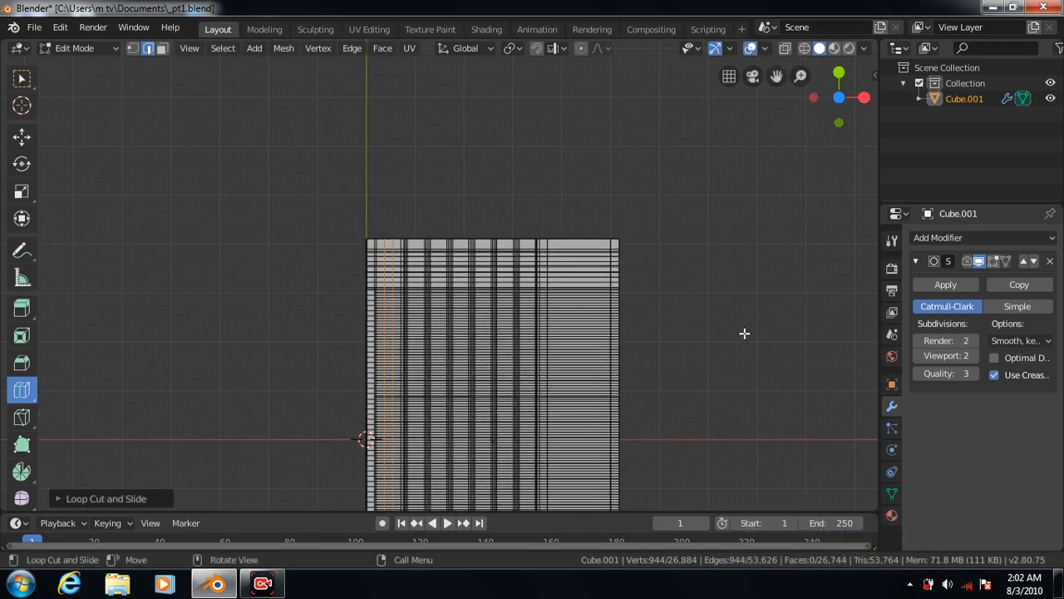
pyautogui.scroll(4, 744, 332)
pyautogui.click(161, 48)
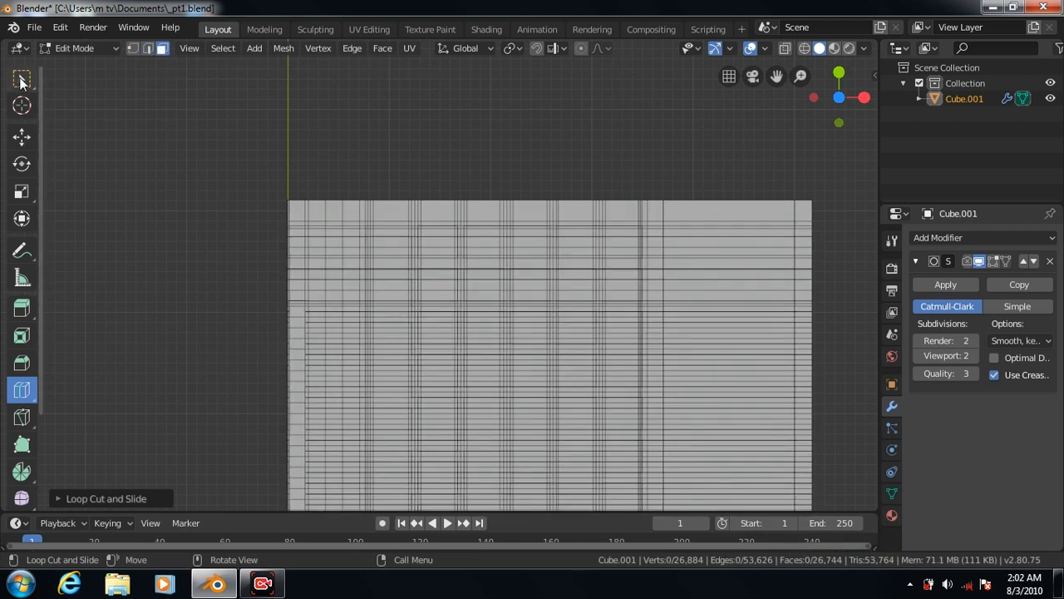
pyautogui.click(22, 79)
pyautogui.click(333, 295)
pyautogui.keyDown('ctrl'); pyautogui.click(333, 263); pyautogui.keyUp('ctrl')
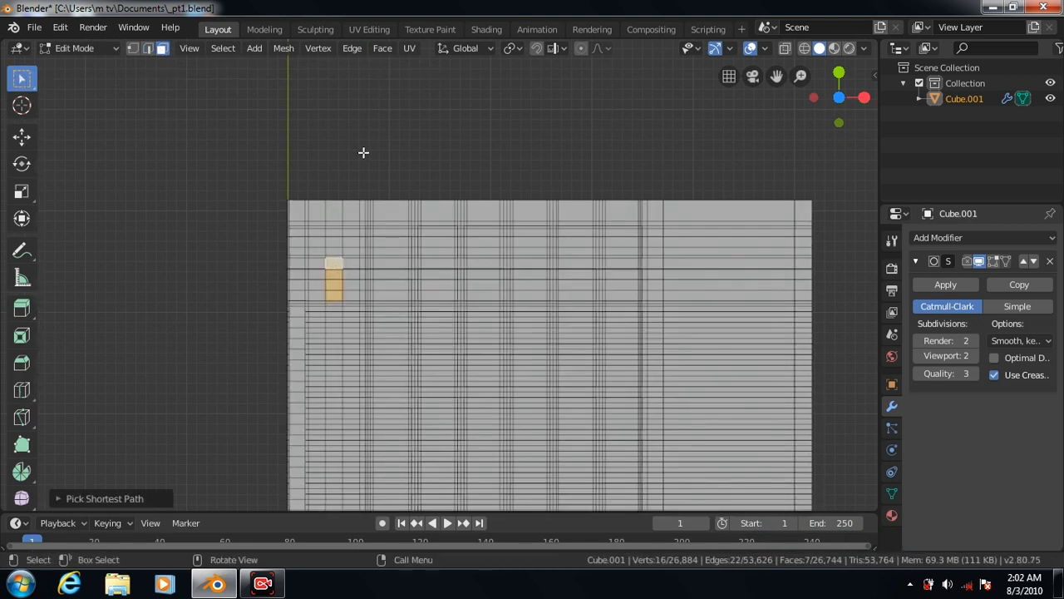
pyautogui.click(383, 48)
pyautogui.click(411, 120)
pyautogui.click(402, 123)
pyautogui.press('KP_3')
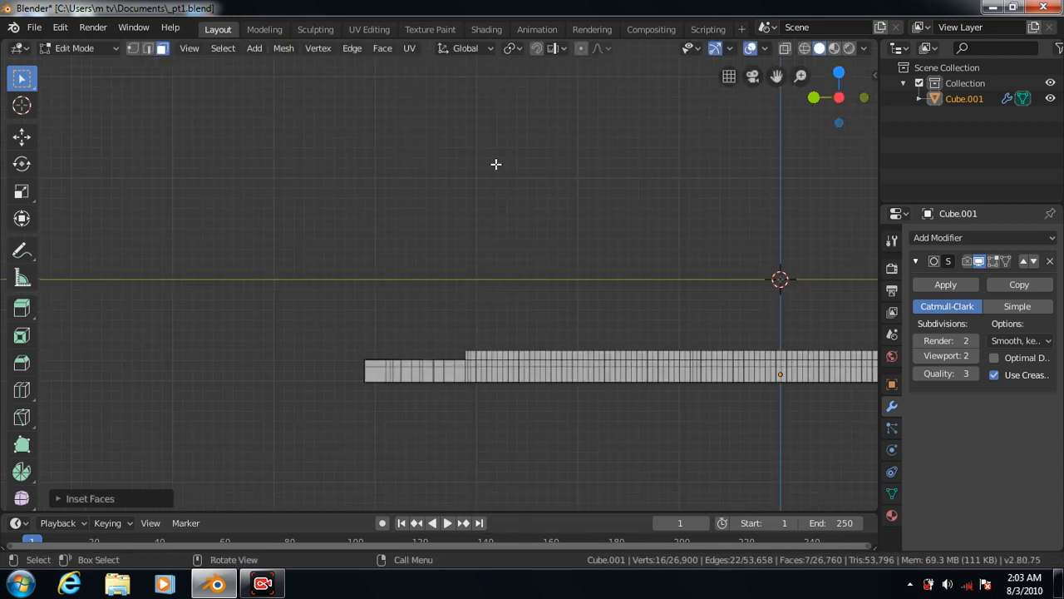
pyautogui.click(22, 137)
pyautogui.moveTo(442, 297); pyautogui.dragTo(441, 292)
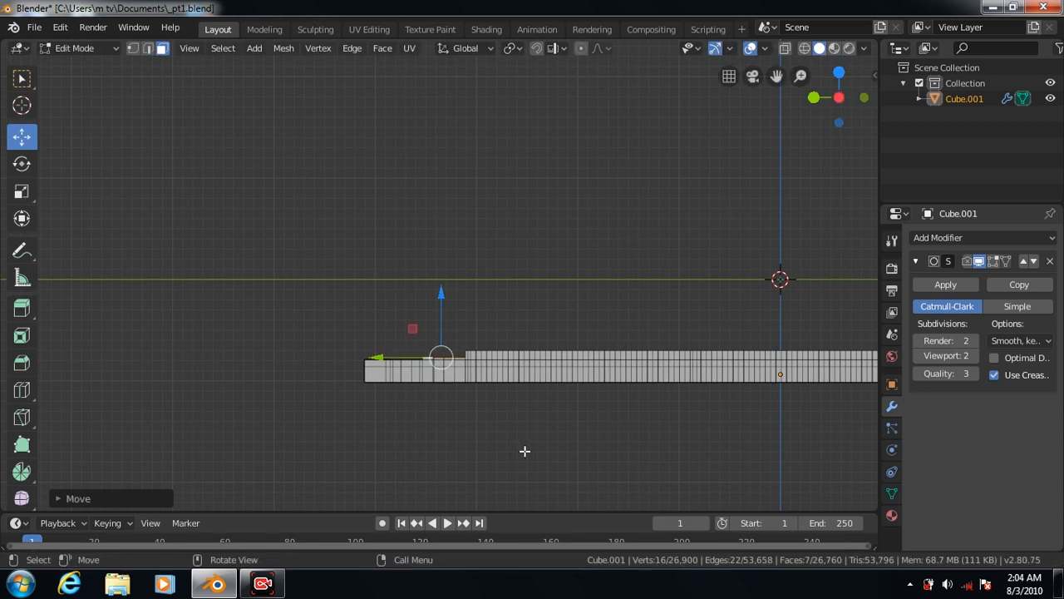
# Add lengthwise loop cuts beside the small raised button in top view to sharpen its sides.
pyautogui.press('KP_7')
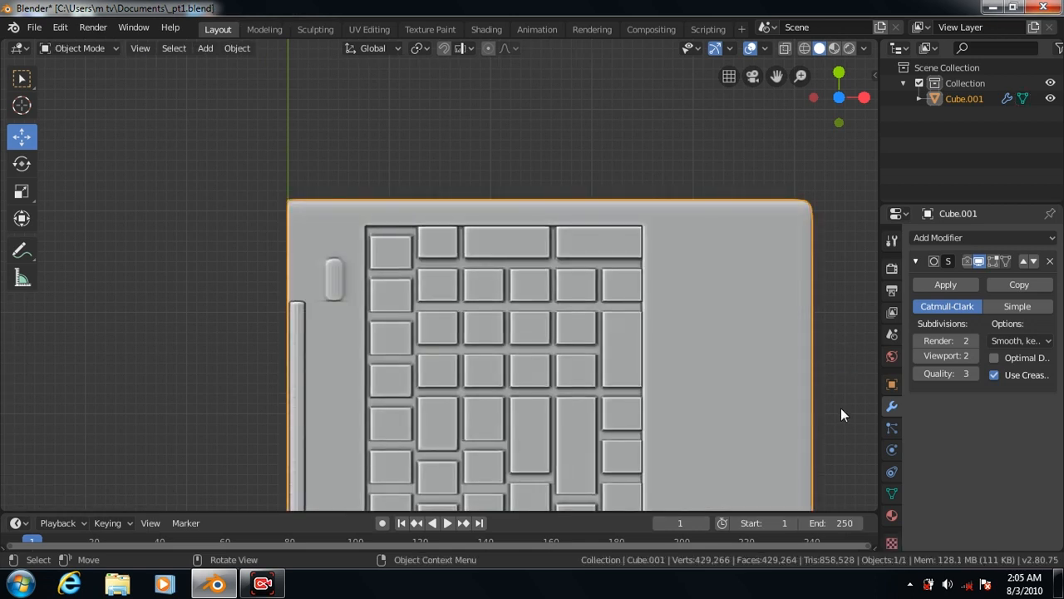
pyautogui.press('Tab')
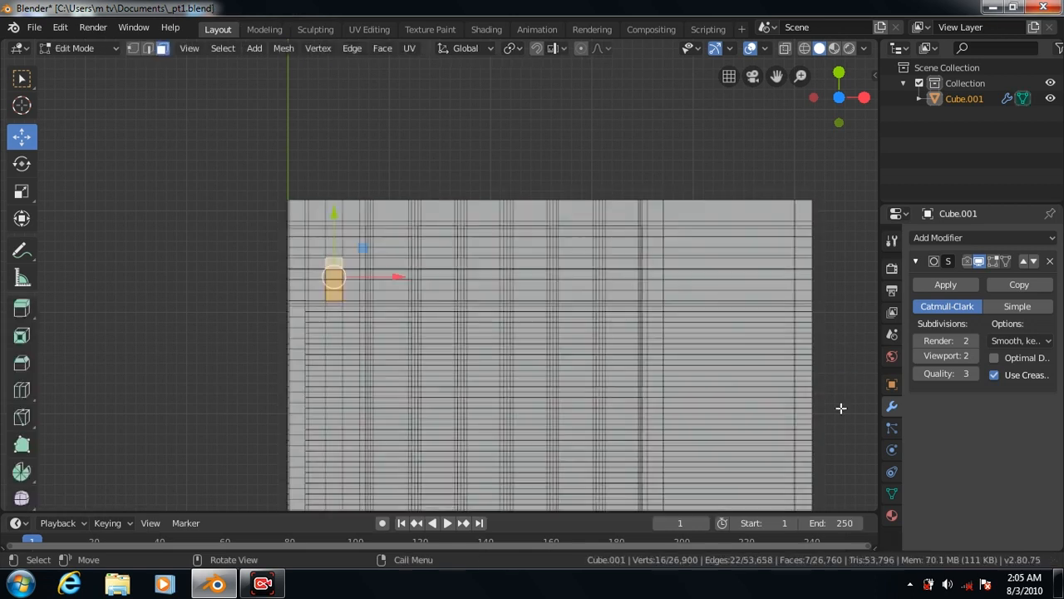
pyautogui.click(22, 389)
pyautogui.moveTo(349, 311)
pyautogui.mouseDown()
pyautogui.moveTo(337, 310)
pyautogui.moveTo(360, 302)
pyautogui.mouseUp()
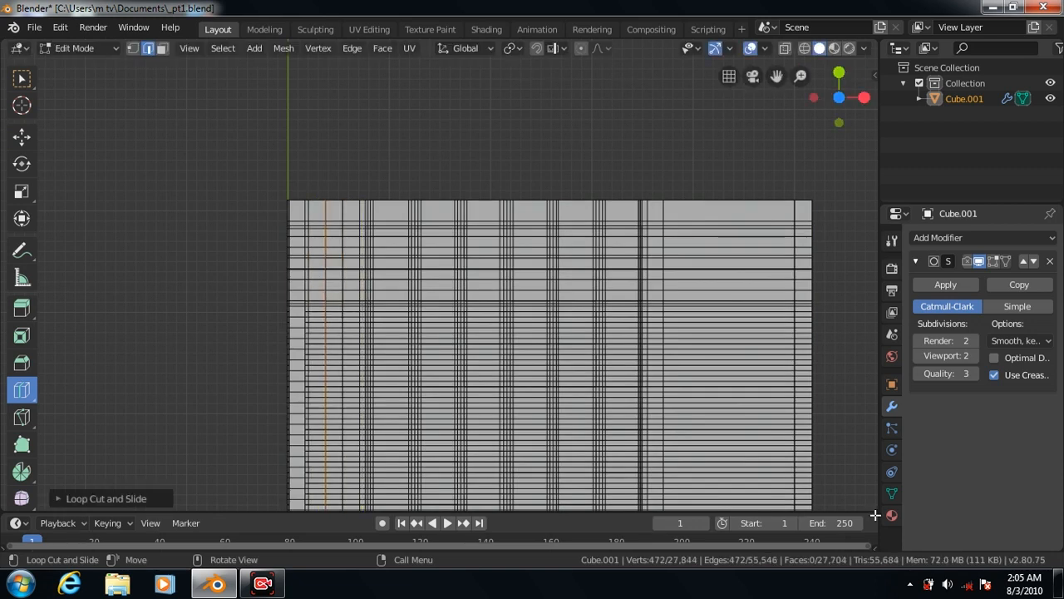
# Examine the smoothed base, back strip and button in side view and tilted perspective, and deselect the base.
pyautogui.press('Tab')
pyautogui.press('KP_3')
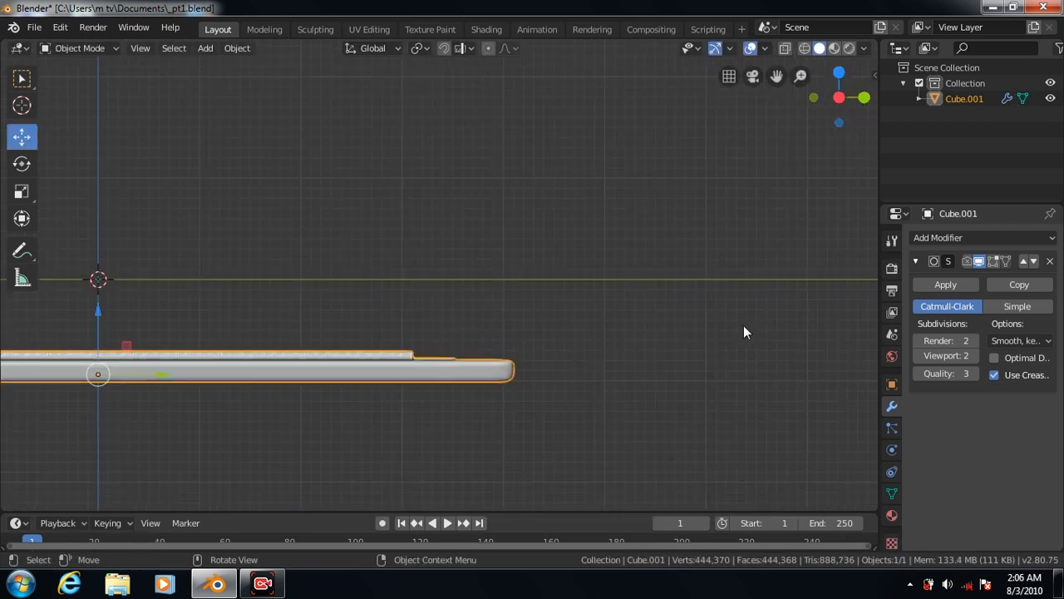
pyautogui.moveTo(777, 76); pyautogui.dragTo(916, 49)
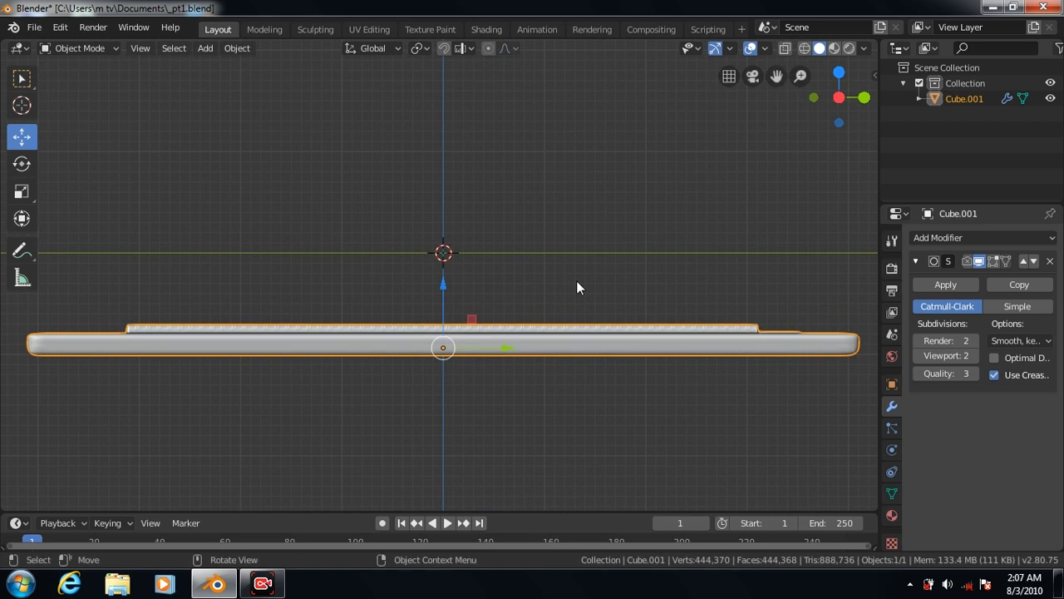
pyautogui.press('KP_5')
pyautogui.press('KP_8')
pyautogui.scroll(-1, 566, 206)
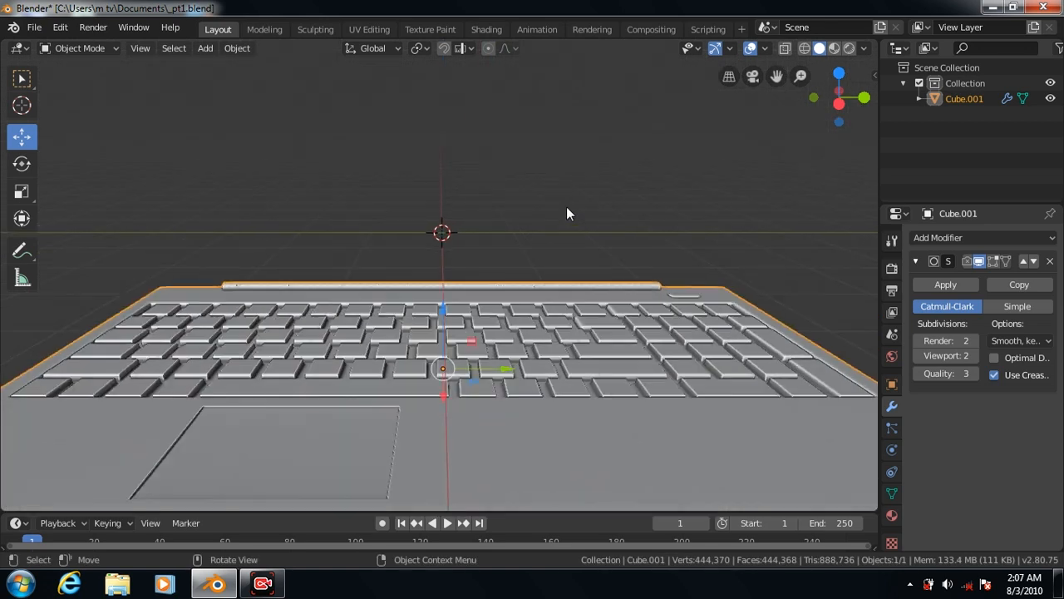
pyautogui.scroll(-2, 566, 207)
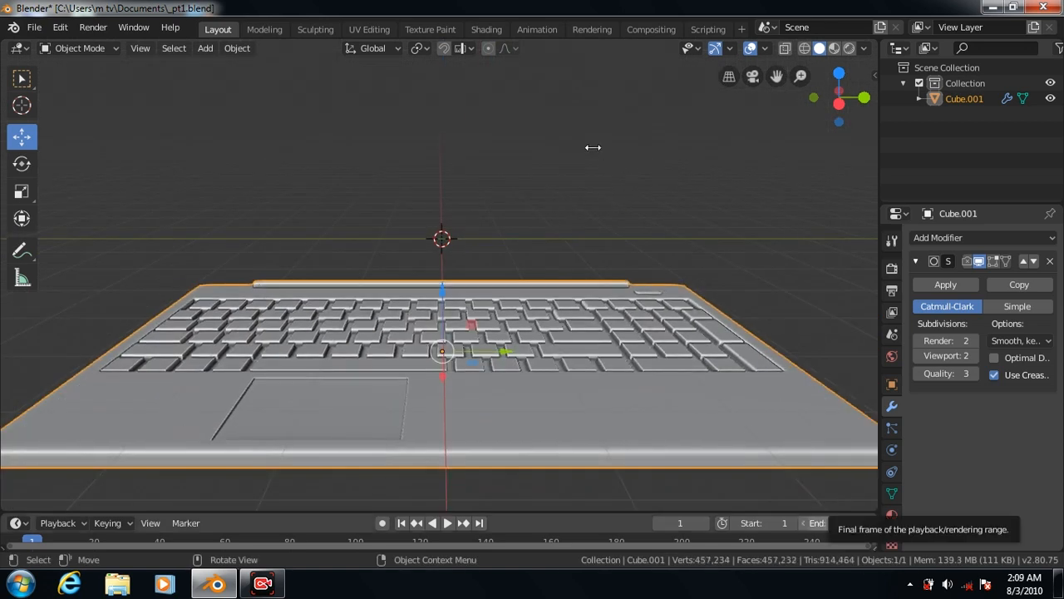
pyautogui.hotkey('alt', 'a')
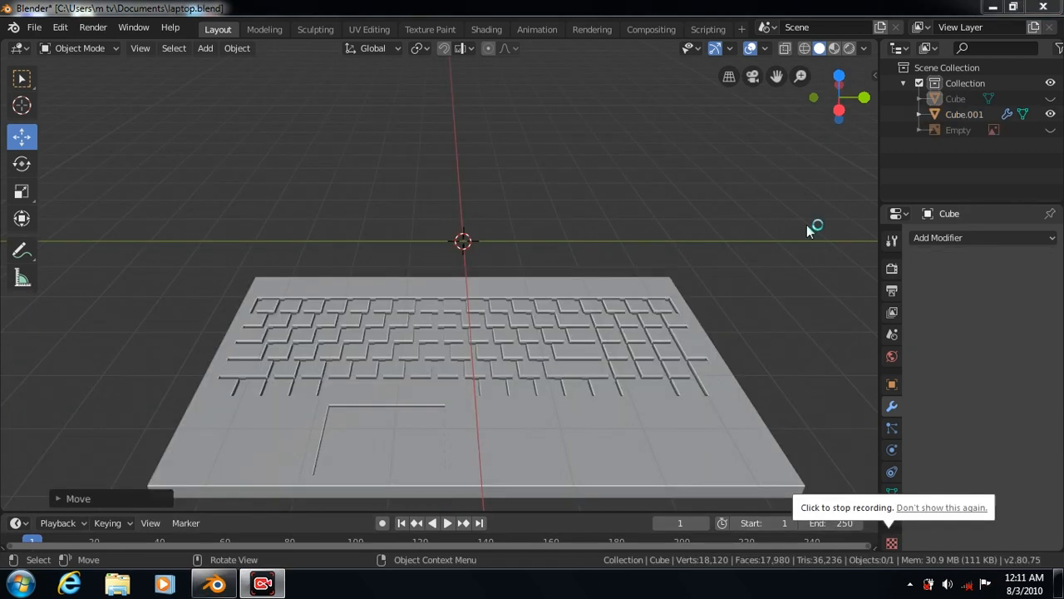
# Show the screen lid, hide the keyboard base, and centre the lid in side view.
pyautogui.click(1051, 98)
pyautogui.click(1050, 114)
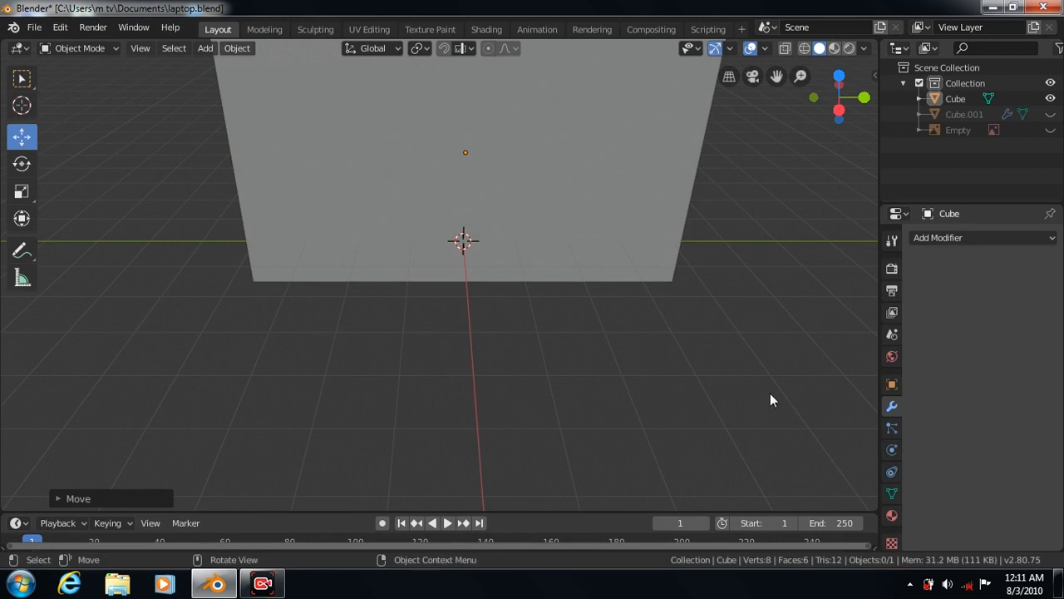
pyautogui.press('KP_3')
pyautogui.moveTo(776, 76); pyautogui.dragTo(776, 143)
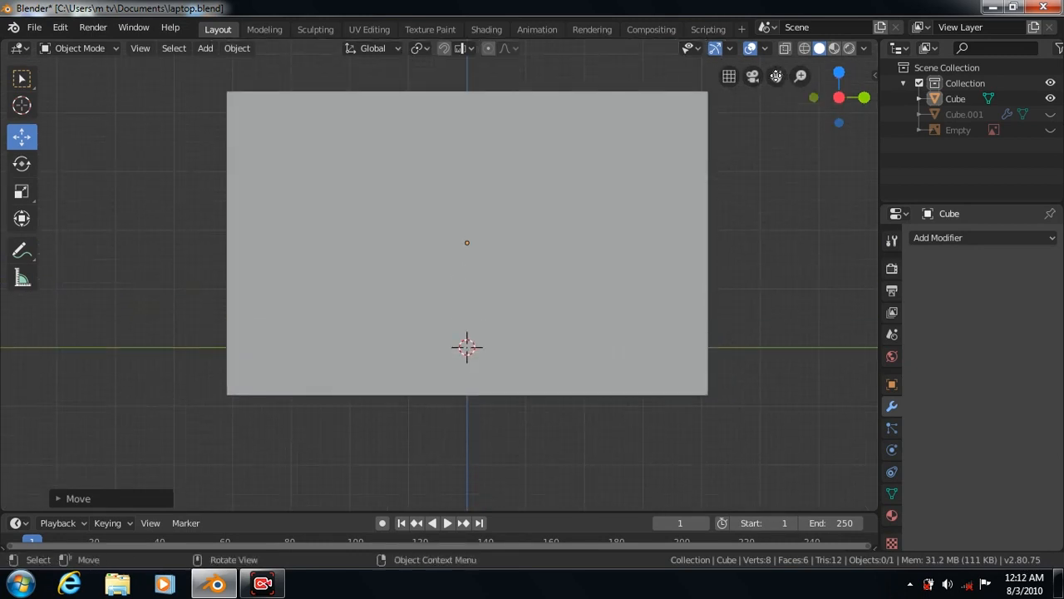
# Try to import screen.jpg from the Desktop folder as an image plane.
pyautogui.click(204, 47)
pyautogui.moveTo(249, 220)
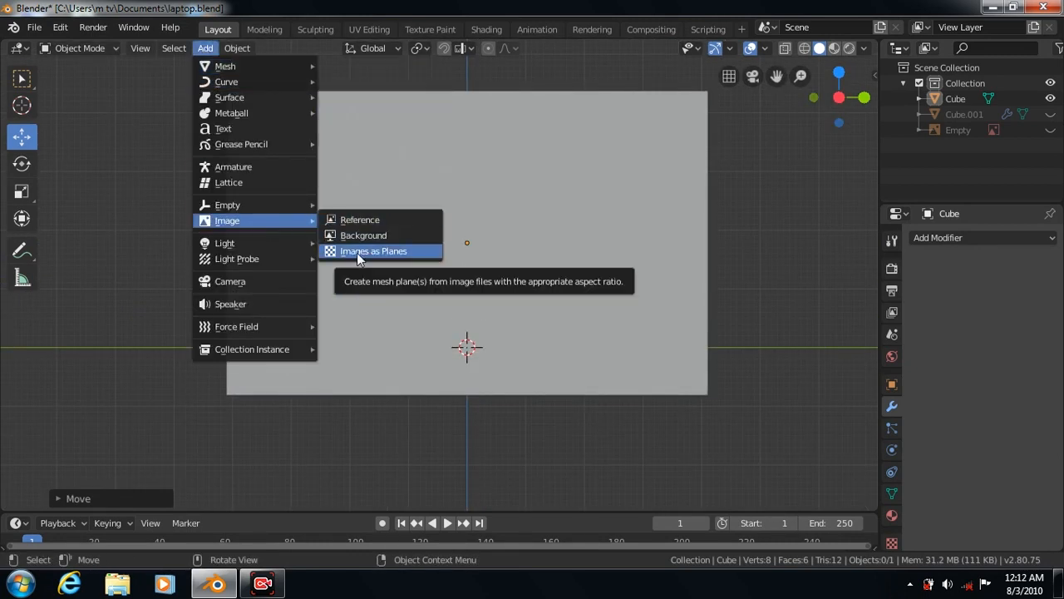
pyautogui.click(361, 252)
pyautogui.scroll(-5, 361, 252)
pyautogui.scroll(-3, 248, 499)
pyautogui.click(248, 524)
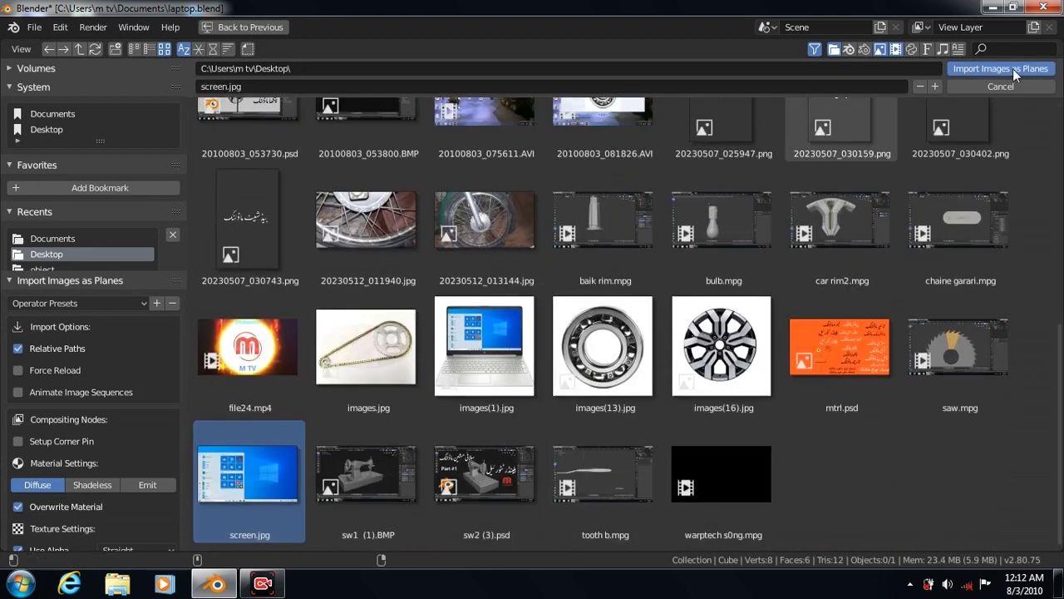
pyautogui.click(1001, 68)
# Try changing the last move's orientation to View, and restore it to Global.
pyautogui.click(75, 499)
pyautogui.click(240, 476)
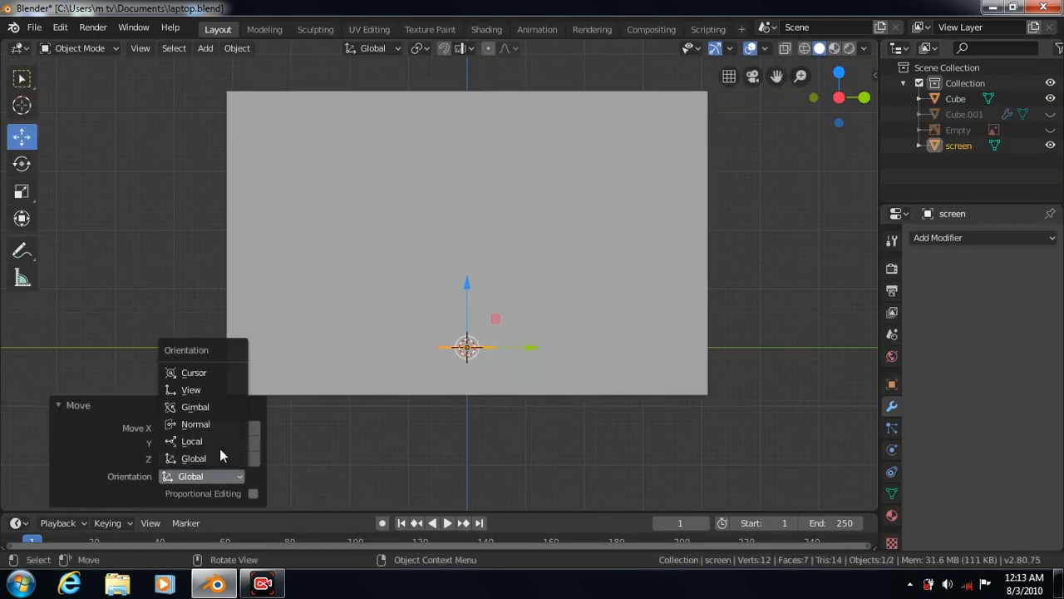
pyautogui.click(192, 388)
pyautogui.click(59, 405)
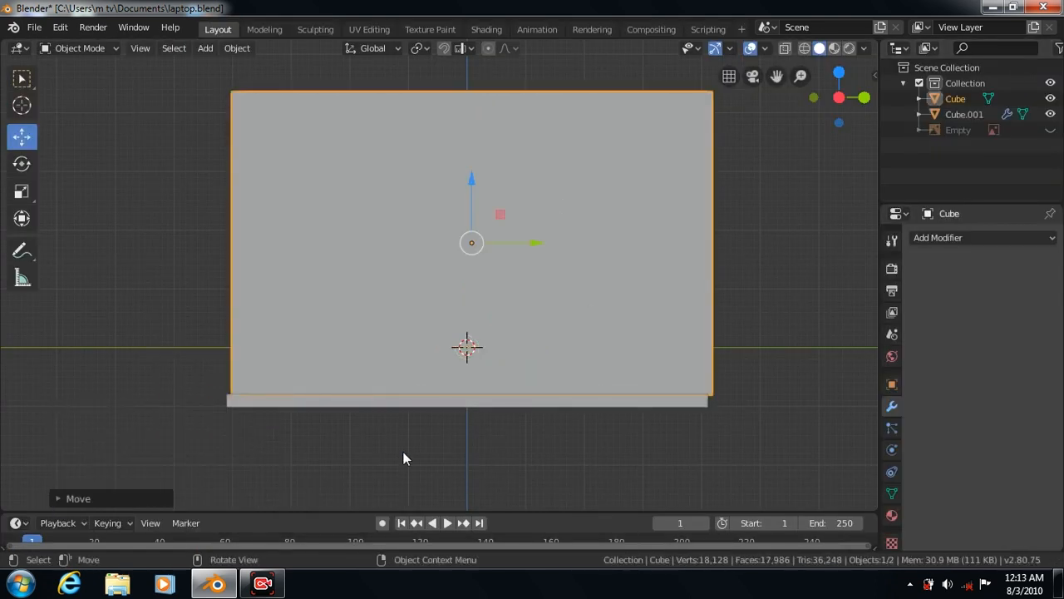
pyautogui.click(55, 495)
pyautogui.click(199, 476)
pyautogui.click(196, 457)
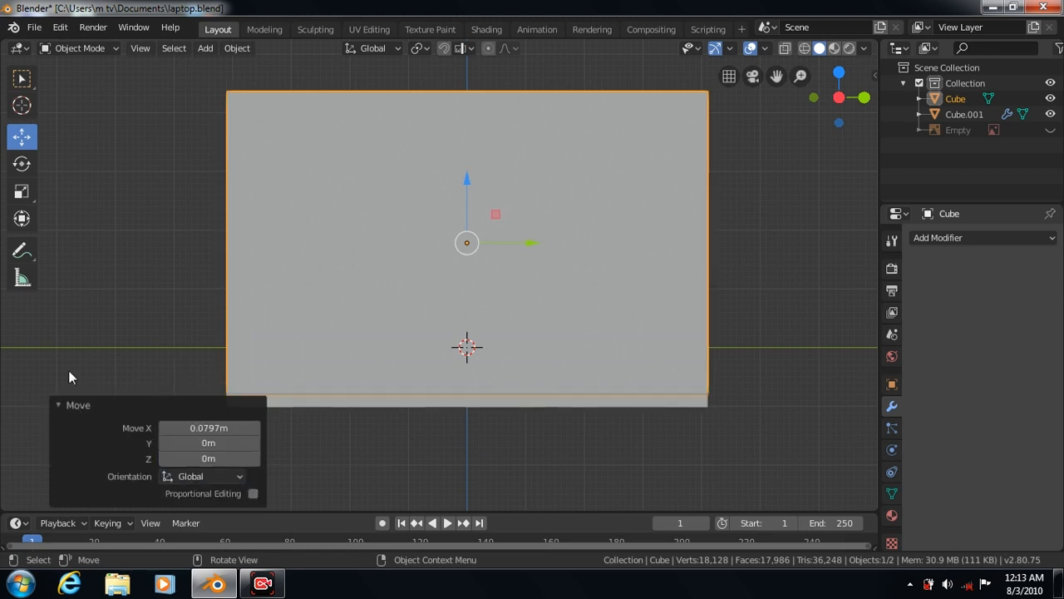
pyautogui.click(514, 477)
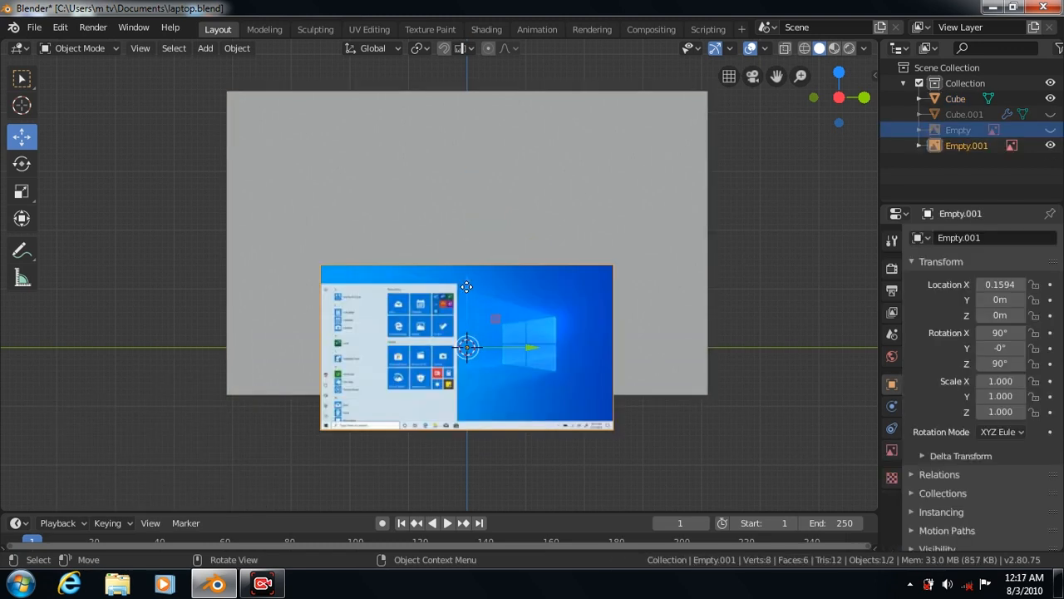
# Place the desktop screenshot image on the lid at Z about 1.86 and scale it to about 1.56 in X and 1.52 in Y.
pyautogui.moveTo(466, 277); pyautogui.dragTo(465, 155)
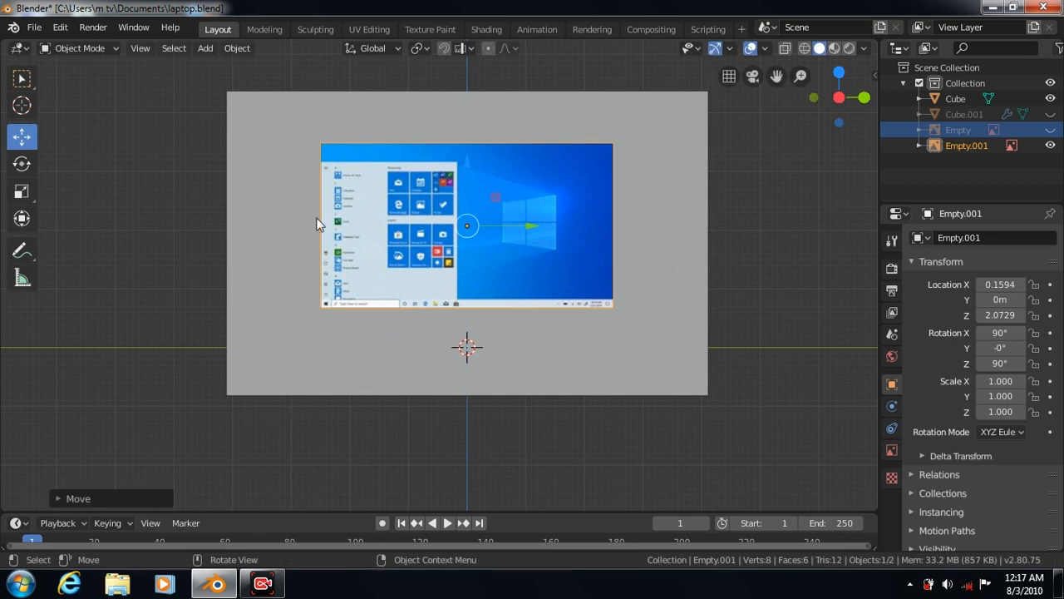
pyautogui.click(21, 192)
pyautogui.moveTo(528, 225); pyautogui.dragTo(557, 232)
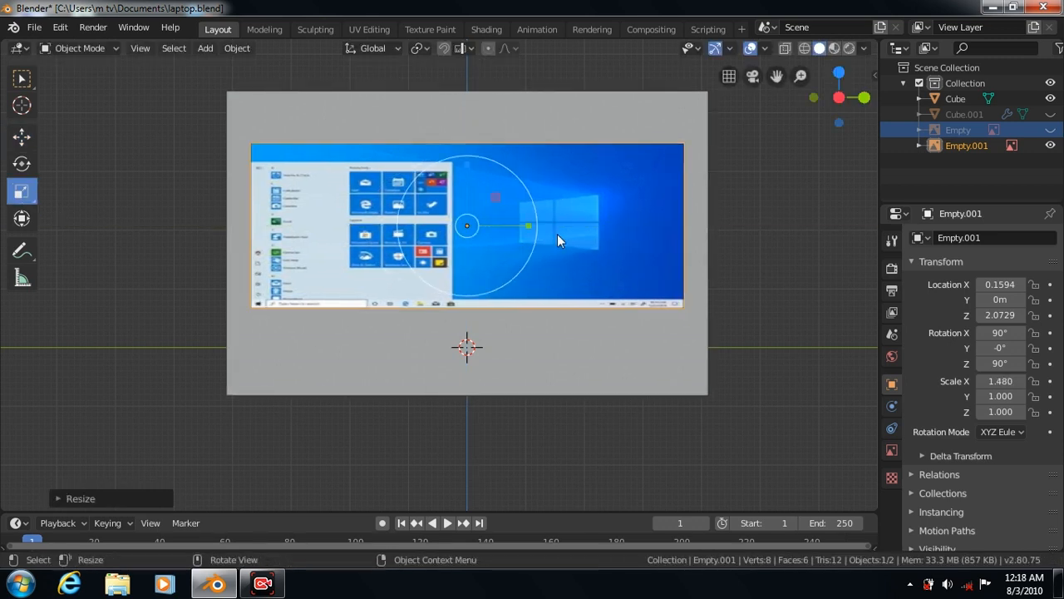
pyautogui.moveTo(466, 165); pyautogui.dragTo(466, 135)
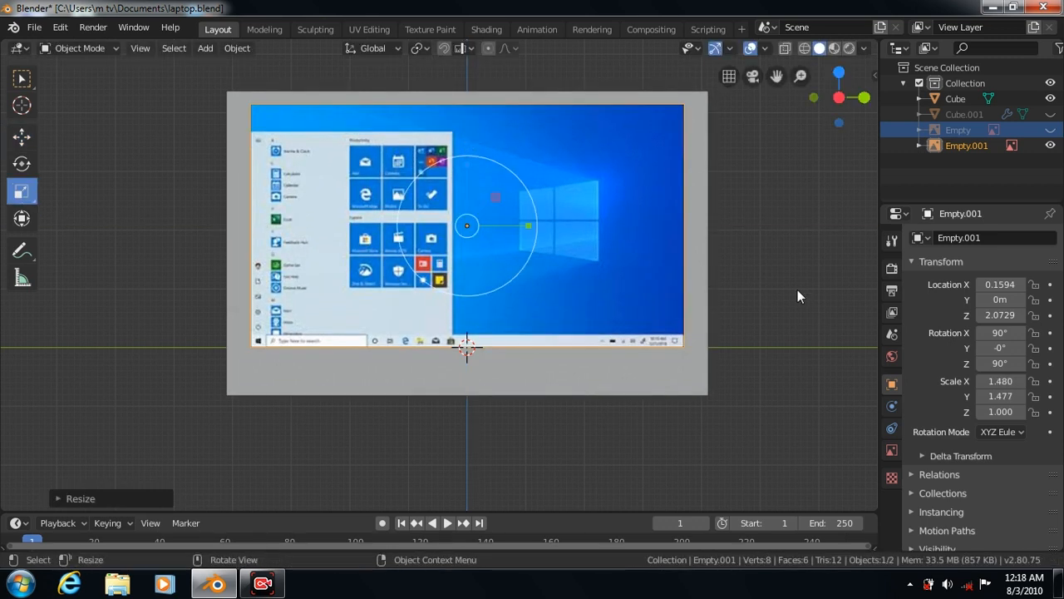
pyautogui.moveTo(528, 225); pyautogui.dragTo(531, 228)
pyautogui.moveTo(465, 168); pyautogui.dragTo(465, 177)
pyautogui.click(21, 136)
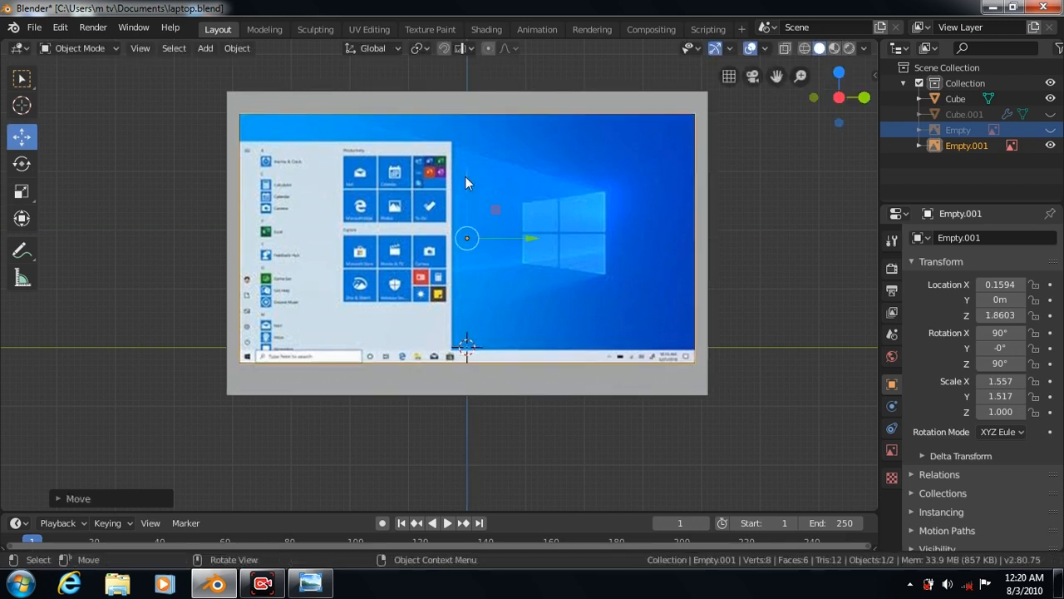
# Add loop cuts to the lid mesh along the side, top and bottom edges of the screen image.
pyautogui.click(582, 392)
pyautogui.press('Tab')
pyautogui.click(22, 390)
pyautogui.moveTo(466, 392); pyautogui.dragTo(551, 405)
pyautogui.moveTo(638, 418); pyautogui.dragTo(695, 417)
pyautogui.moveTo(460, 391); pyautogui.dragTo(238, 381)
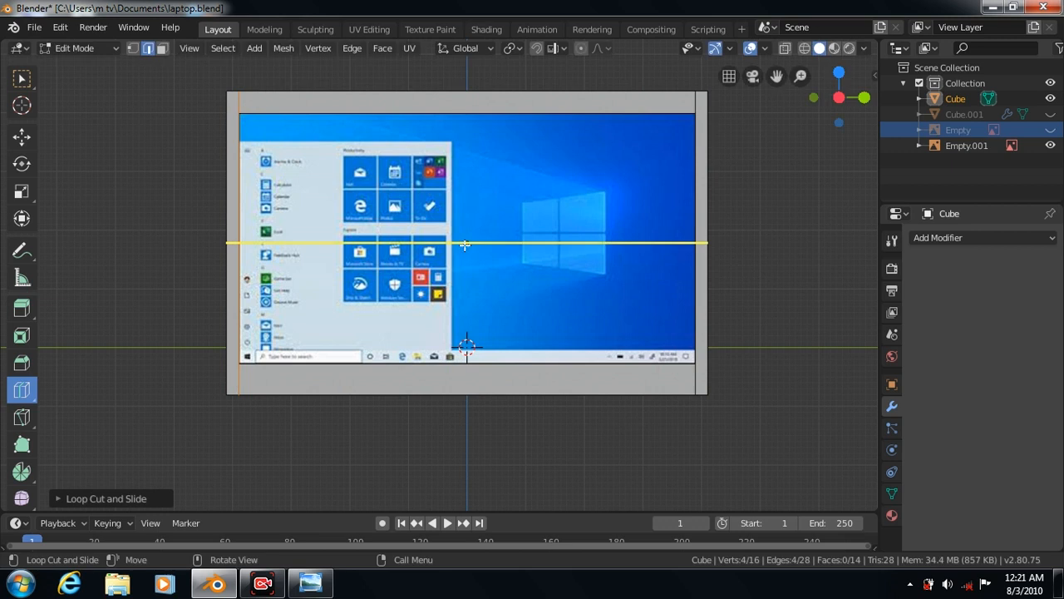
pyautogui.moveTo(697, 243); pyautogui.dragTo(700, 376)
pyautogui.moveTo(694, 255); pyautogui.dragTo(699, 363)
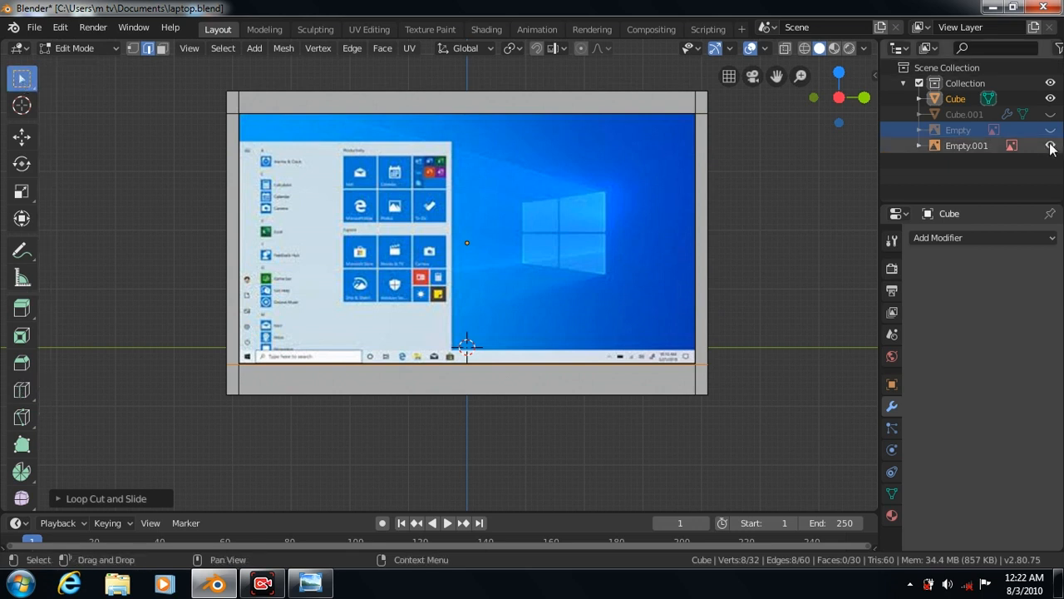
# Hide the screen image and inset the lid's large central face.
pyautogui.click(1050, 145)
pyautogui.click(162, 49)
pyautogui.click(435, 277)
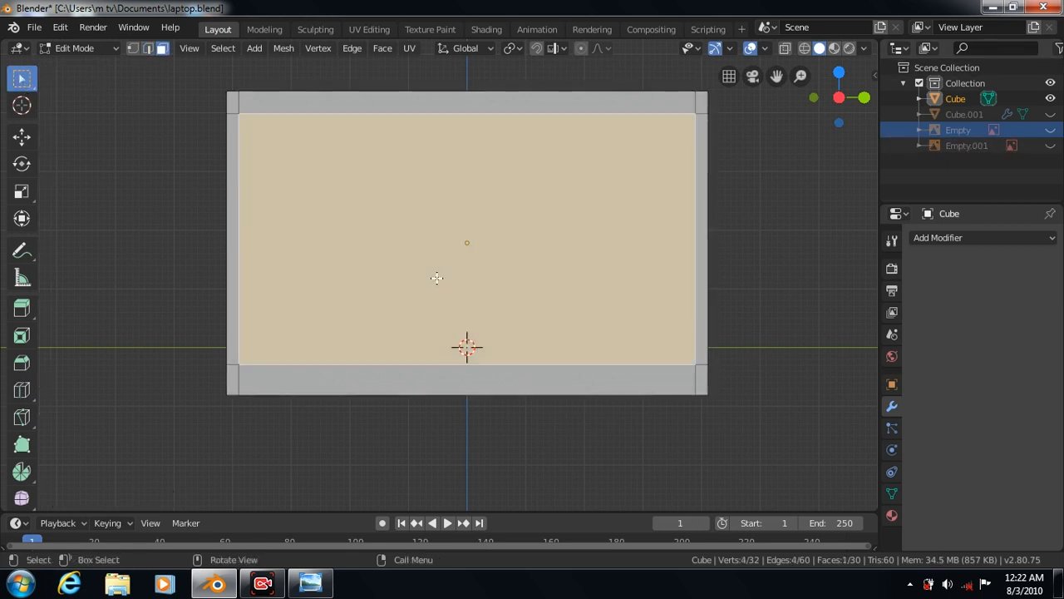
pyautogui.click(382, 47)
pyautogui.click(412, 120)
pyautogui.click(391, 119)
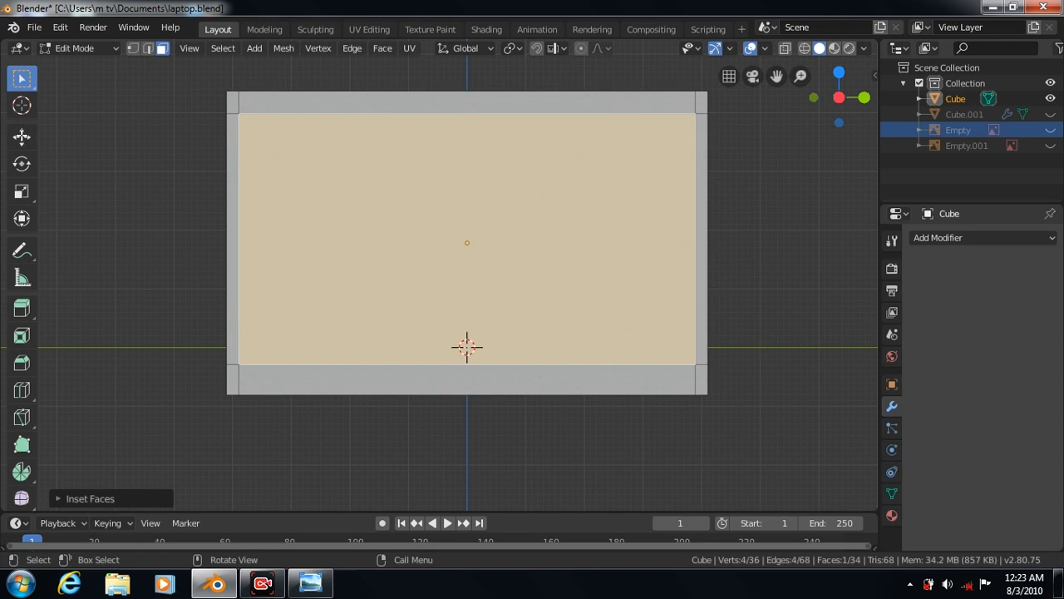
# Push the inset screen face slightly back into the lid to form a shallow recess.
pyautogui.click(22, 136)
pyautogui.press('KP_1')
pyautogui.press('KP_6')
pyautogui.moveTo(439, 240); pyautogui.dragTo(435, 240)
pyautogui.press('KP_3')
# Add a Subdivision Surface modifier to the lid with the viewport subdivisions set to 3.
pyautogui.click(981, 237)
pyautogui.click(982, 239)
pyautogui.click(745, 497)
pyautogui.click(974, 355)
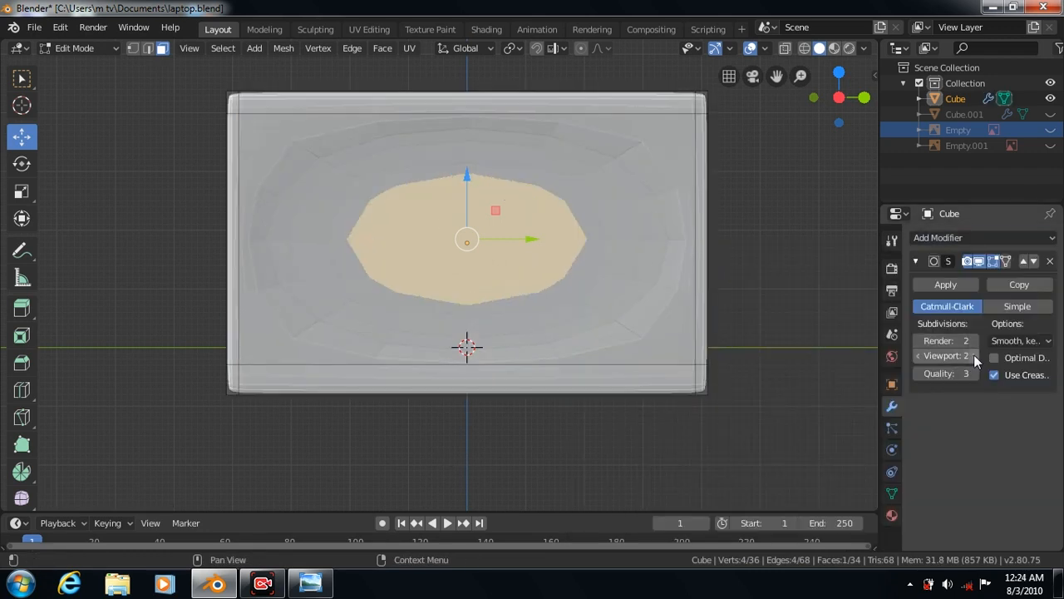
pyautogui.click(974, 355)
# Add supporting loop cuts close to the borders of the screen recess to sharpen its edges.
pyautogui.click(22, 390)
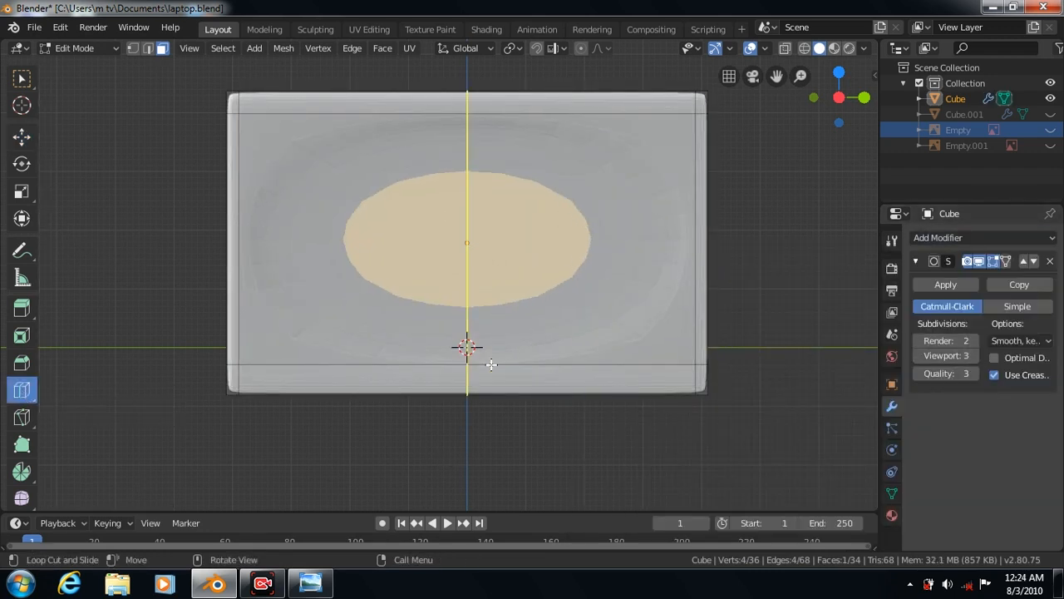
pyautogui.moveTo(468, 362); pyautogui.dragTo(840, 318)
pyautogui.moveTo(464, 363); pyautogui.dragTo(33, 415)
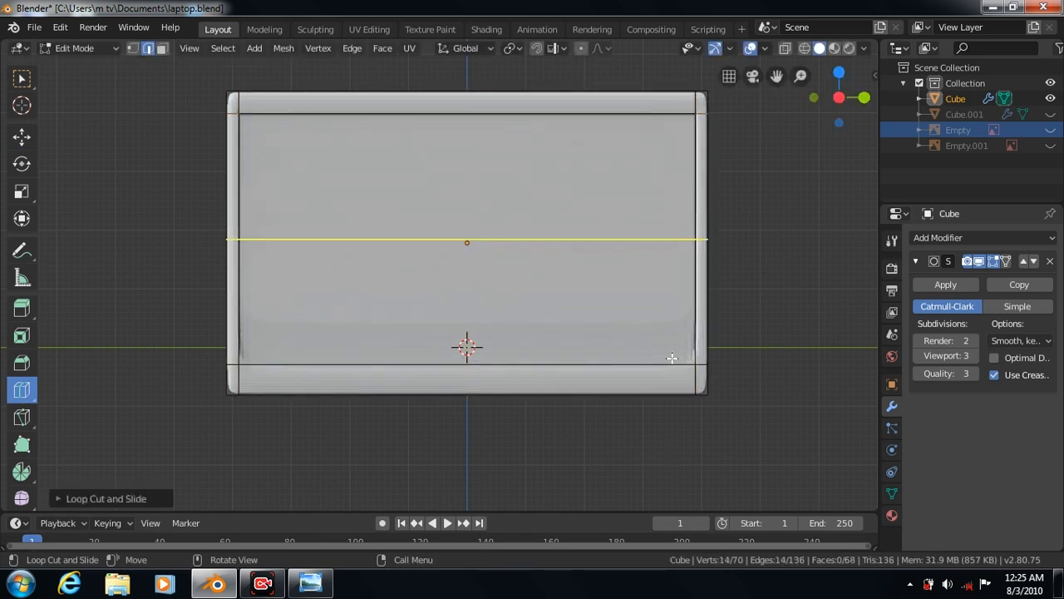
pyautogui.moveTo(696, 240); pyautogui.dragTo(789, 385)
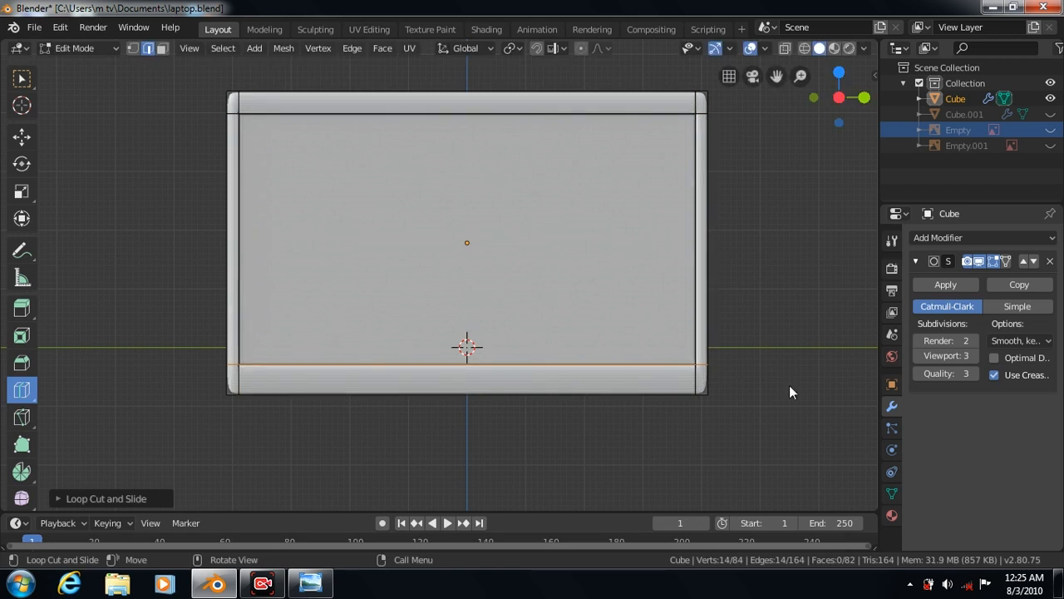
# Leave mesh editing and shade the lid smooth.
pyautogui.press('Tab')
pyautogui.rightClick(477, 101)
pyautogui.click(428, 55)
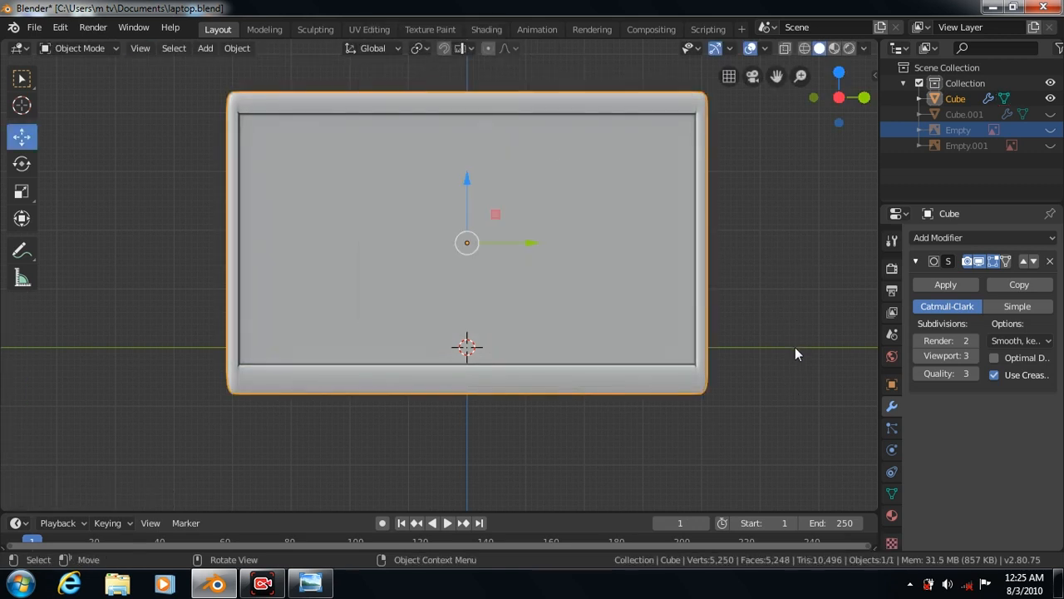
# Add further supporting loop cuts on the lid's frame just outside the borders of the screen recess.
pyautogui.press('Tab')
pyautogui.moveTo(696, 103); pyautogui.dragTo(696, 112)
pyautogui.moveTo(695, 378); pyautogui.dragTo(698, 366)
pyautogui.moveTo(230, 363); pyautogui.dragTo(238, 366)
pyautogui.press('Tab')
pyautogui.press('Tab')
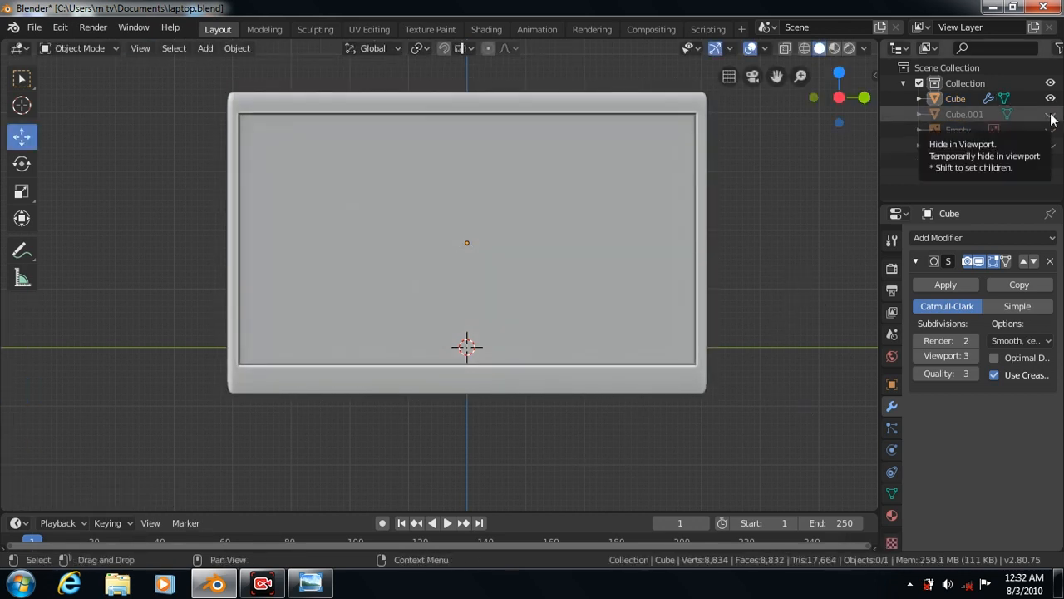
# Show the keyboard base, turn off the lid's viewport subdivision, and add loop cuts on the lid matching the base strip's ends and height.
pyautogui.click(1051, 116)
pyautogui.click(661, 371)
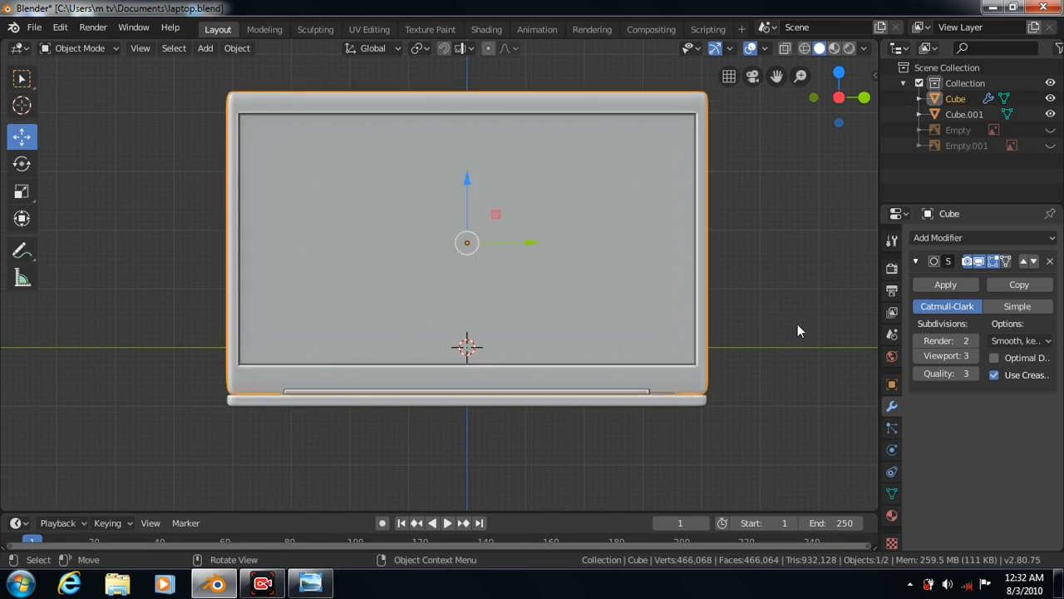
pyautogui.press('Tab')
pyautogui.click(979, 261)
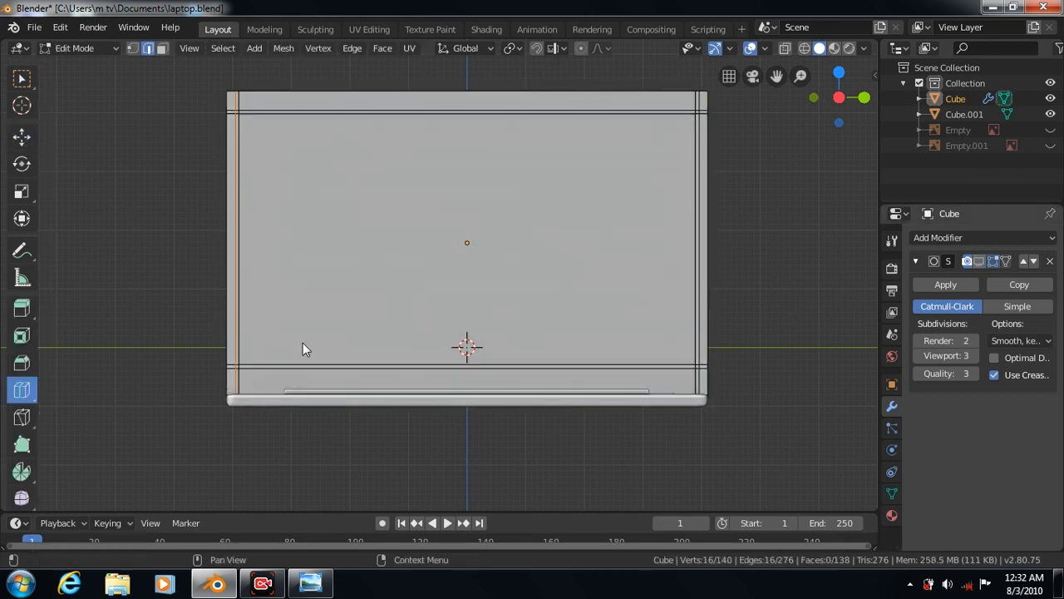
pyautogui.moveTo(467, 366); pyautogui.dragTo(644, 373)
pyautogui.moveTo(434, 369); pyautogui.dragTo(281, 364)
pyautogui.moveTo(649, 381); pyautogui.dragTo(649, 389)
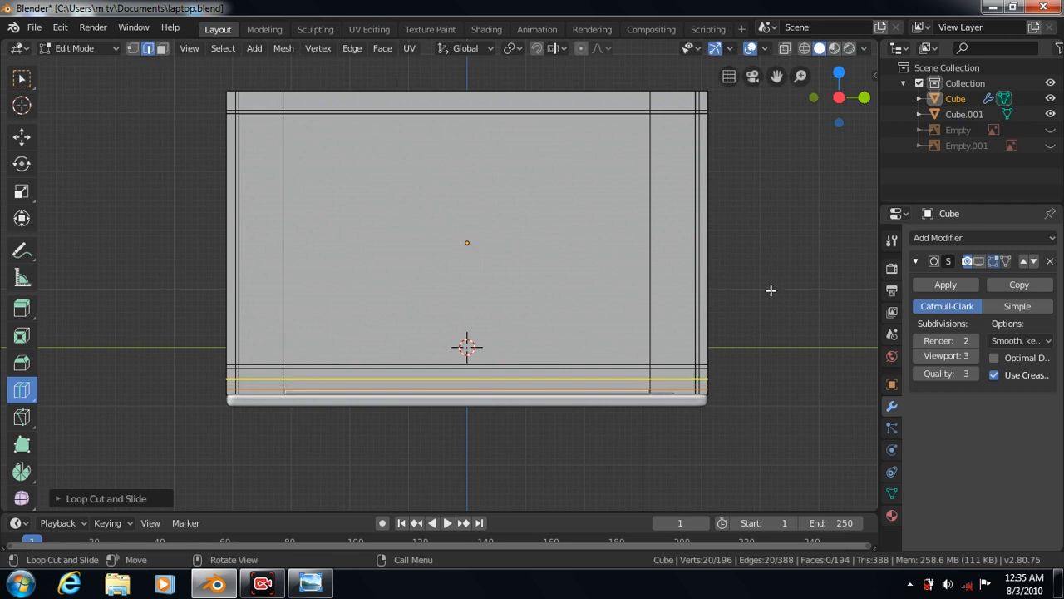
# Hide the keyboard base and delete the long narrow faces at the lid's lower edge between the two new vertical cuts.
pyautogui.click(1051, 114)
pyautogui.moveTo(777, 76); pyautogui.dragTo(777, 28)
pyautogui.scroll(2, 728, 396)
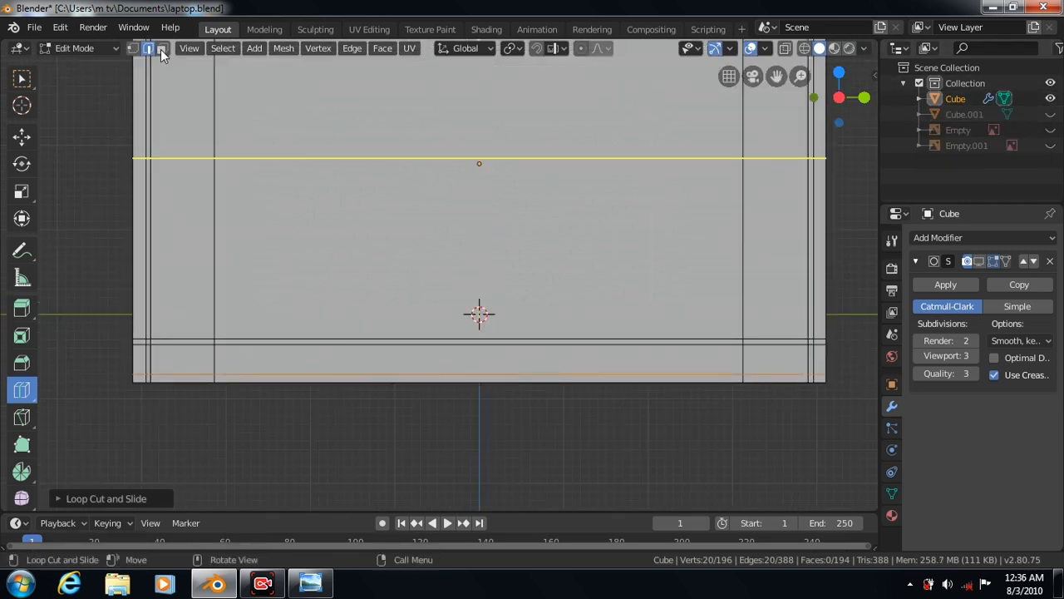
pyautogui.click(22, 78)
pyautogui.click(162, 47)
pyautogui.click(457, 379)
pyautogui.rightClick(456, 380)
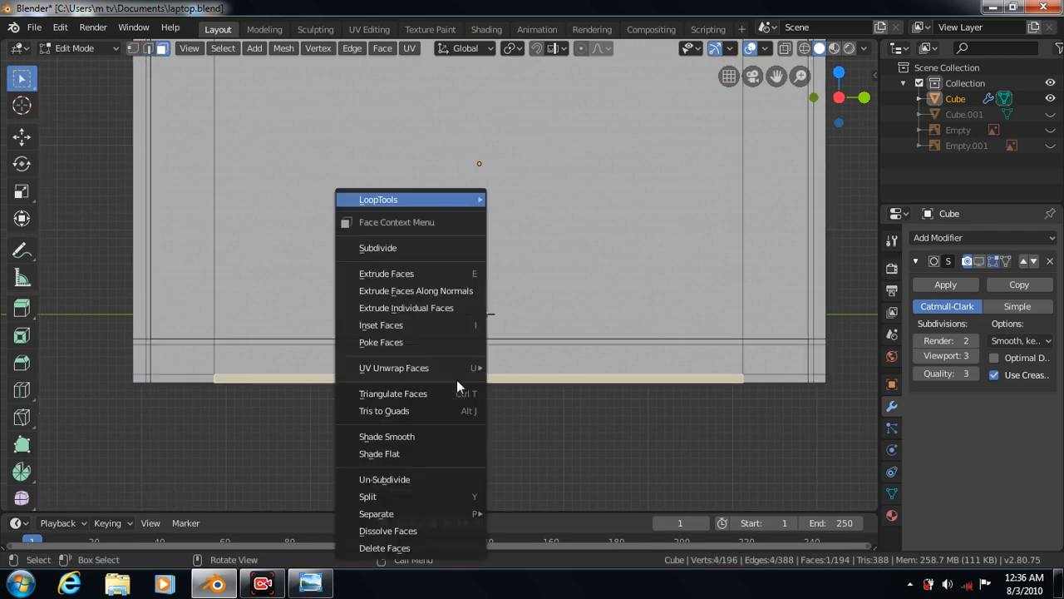
pyautogui.click(375, 546)
pyautogui.rightClick(493, 379)
pyautogui.click(474, 383)
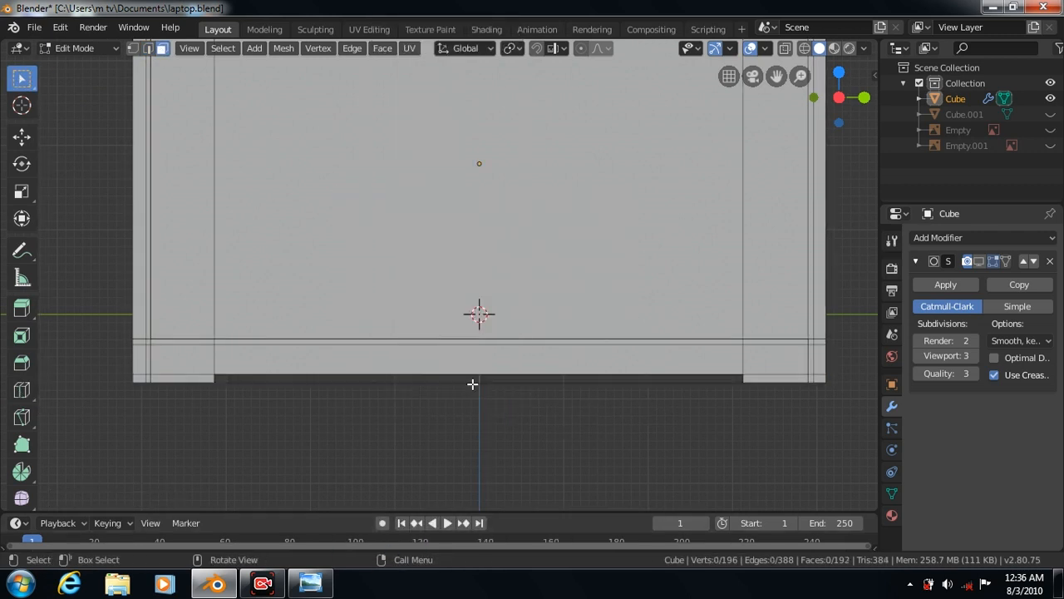
# Delete the remaining underside face of the lower notch in the lid.
pyautogui.press('KP_2')
pyautogui.press('KP_2')
pyautogui.click(508, 414)
pyautogui.rightClick(509, 413)
pyautogui.click(468, 413)
pyautogui.press('KP_2')
pyautogui.moveTo(776, 76); pyautogui.dragTo(772, 13)
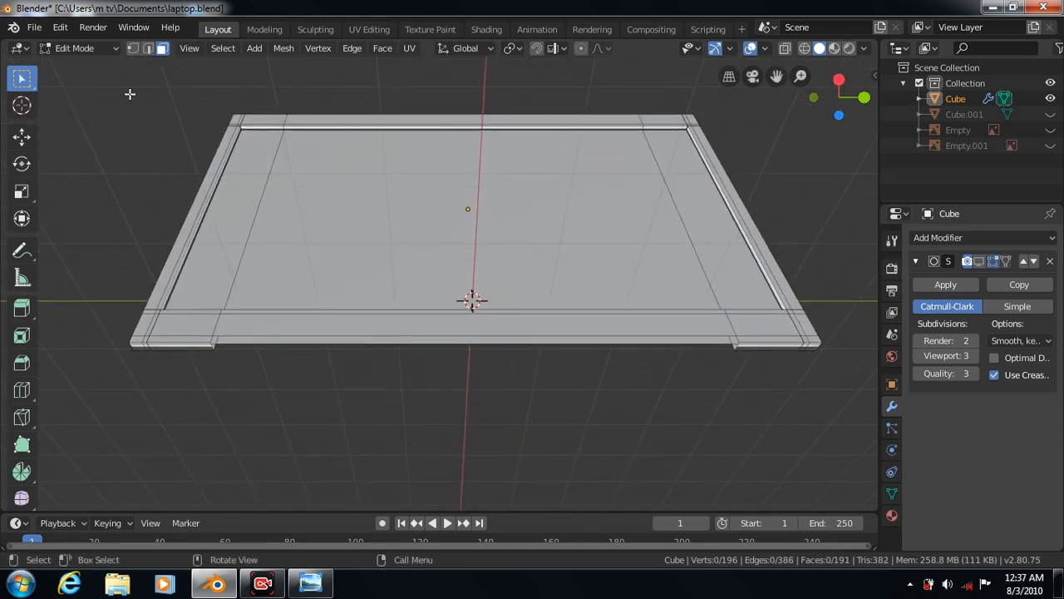
# Close the notch's open edges and add supporting loop cuts along the lower part of the lid.
pyautogui.click(148, 49)
pyautogui.click(494, 343)
pyautogui.click(352, 48)
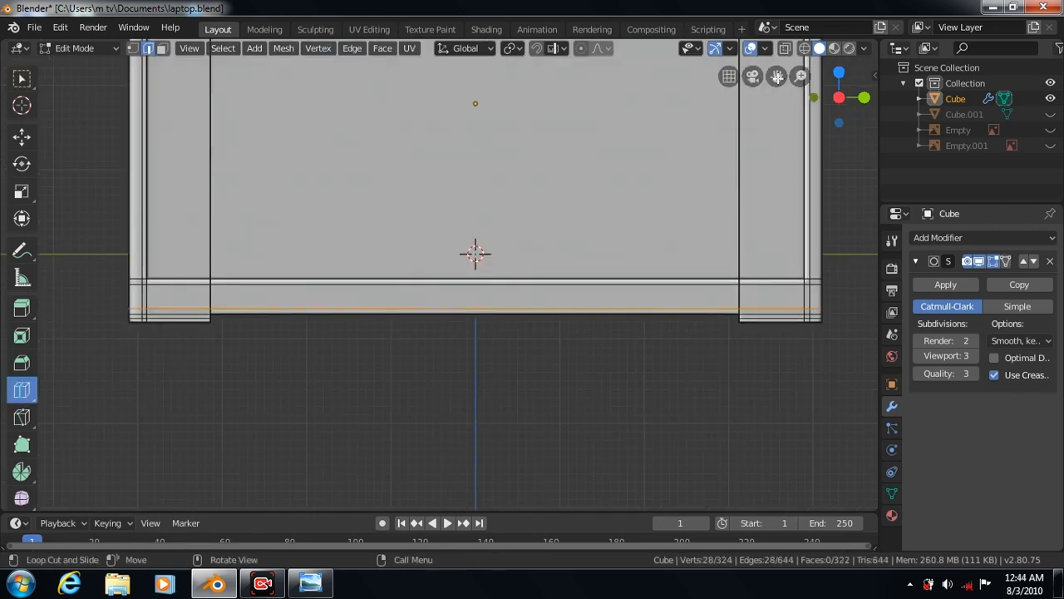
pyautogui.press('w')
# Show the screen image and move it about -0.074 m along X so it sits in the lid's recess.
pyautogui.moveTo(776, 77); pyautogui.dragTo(748, 147)
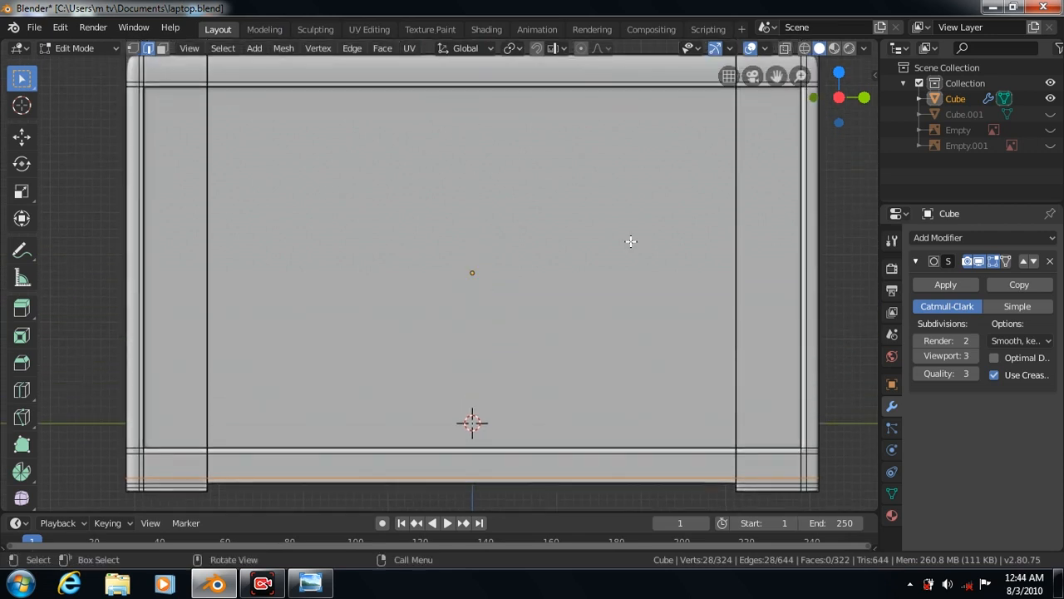
pyautogui.scroll(-1, 631, 241)
pyautogui.click(1051, 145)
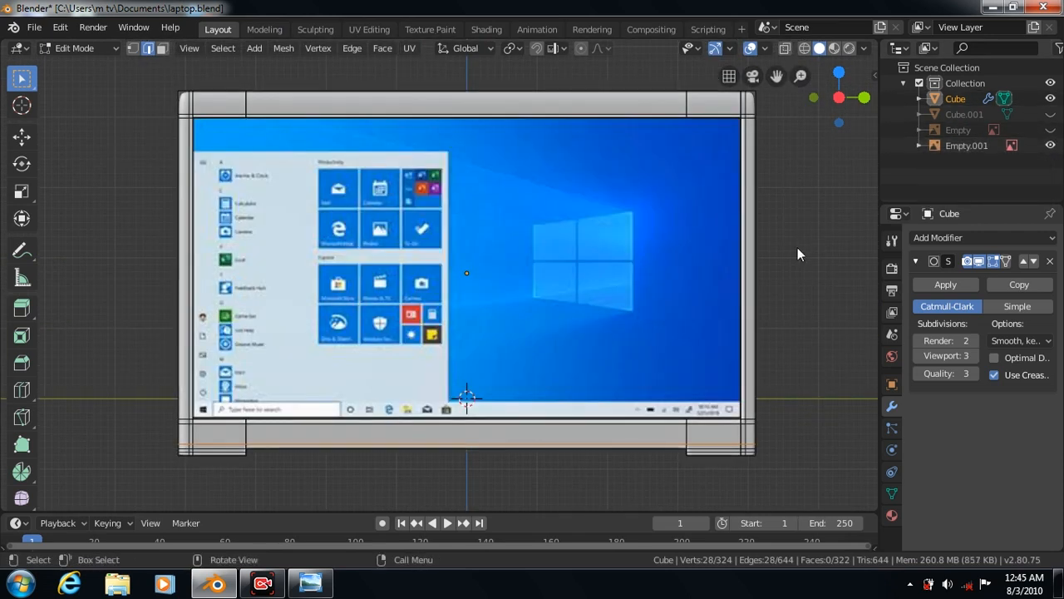
pyautogui.press('Tab')
pyautogui.click(611, 270)
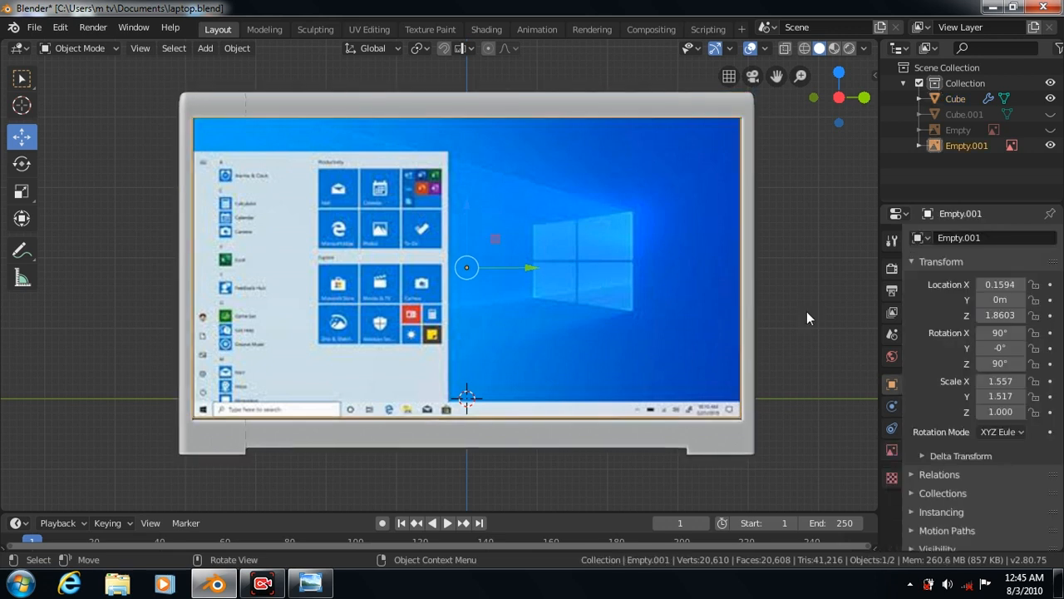
pyautogui.press('KP_1')
pyautogui.moveTo(654, 281); pyautogui.dragTo(469, 267, button='middle')
pyautogui.press('g')
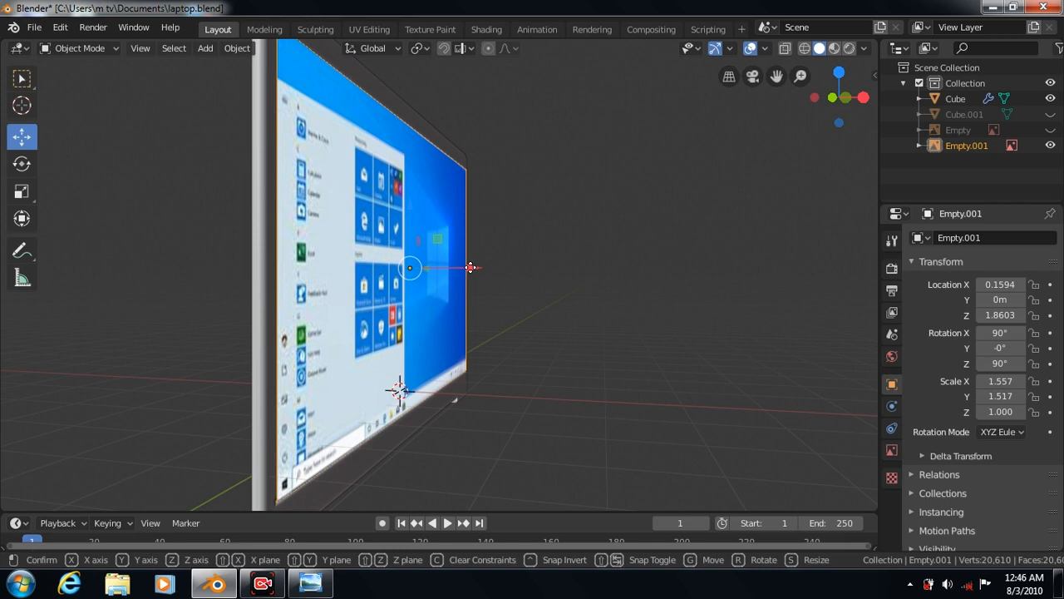
pyautogui.press('x')
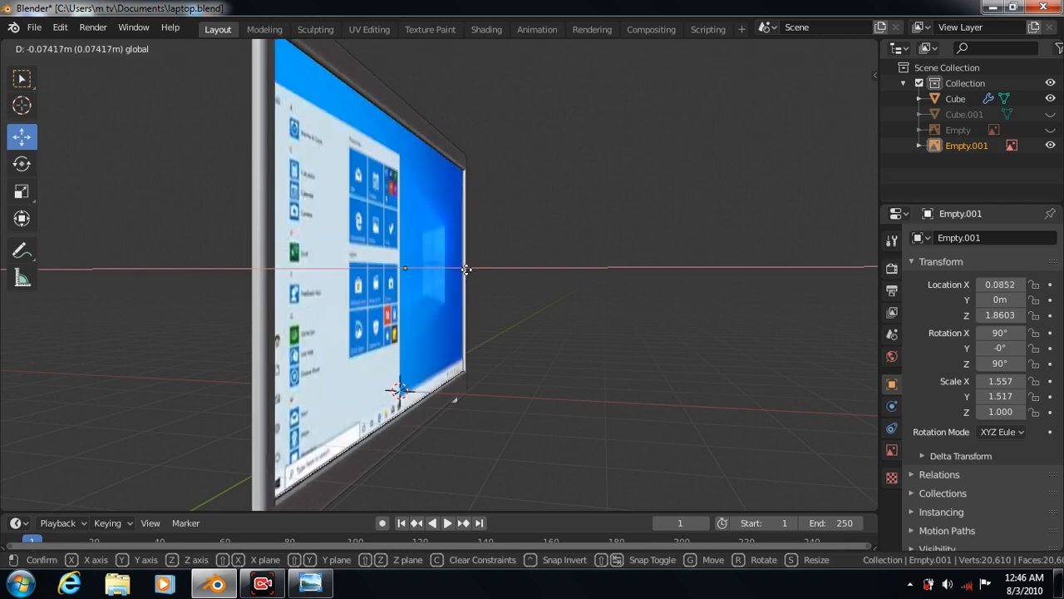
pyautogui.click(465, 268)
pyautogui.press('KP_3')
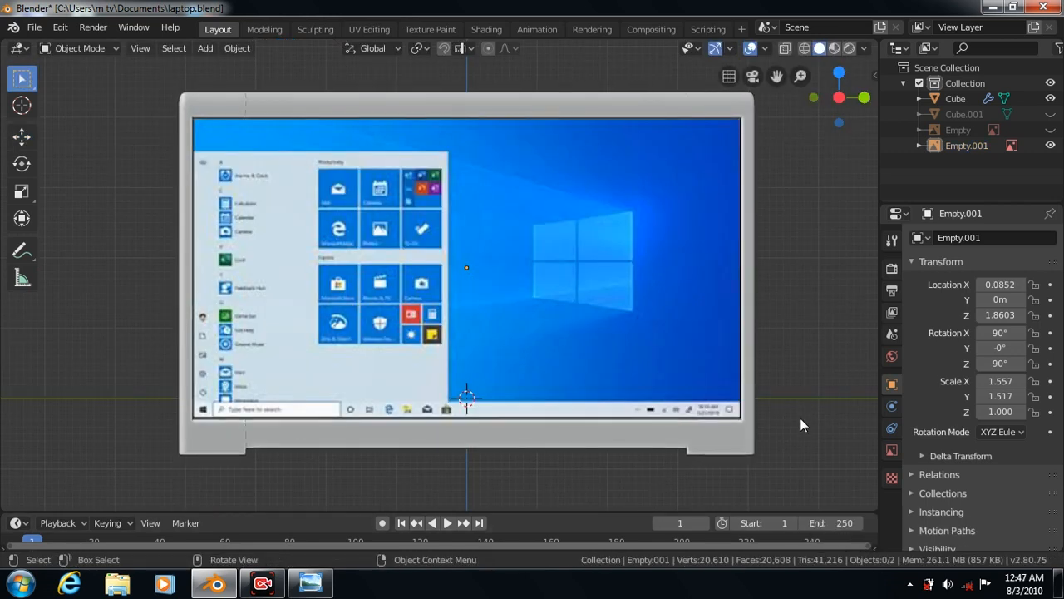
# Tilt the lid and screen image together to an image X rotation of 77.8°, and seat them on the displayed keyboard base.
pyautogui.click(724, 441)
pyautogui.keyDown('shift'); pyautogui.click(537, 295); pyautogui.keyUp('shift')
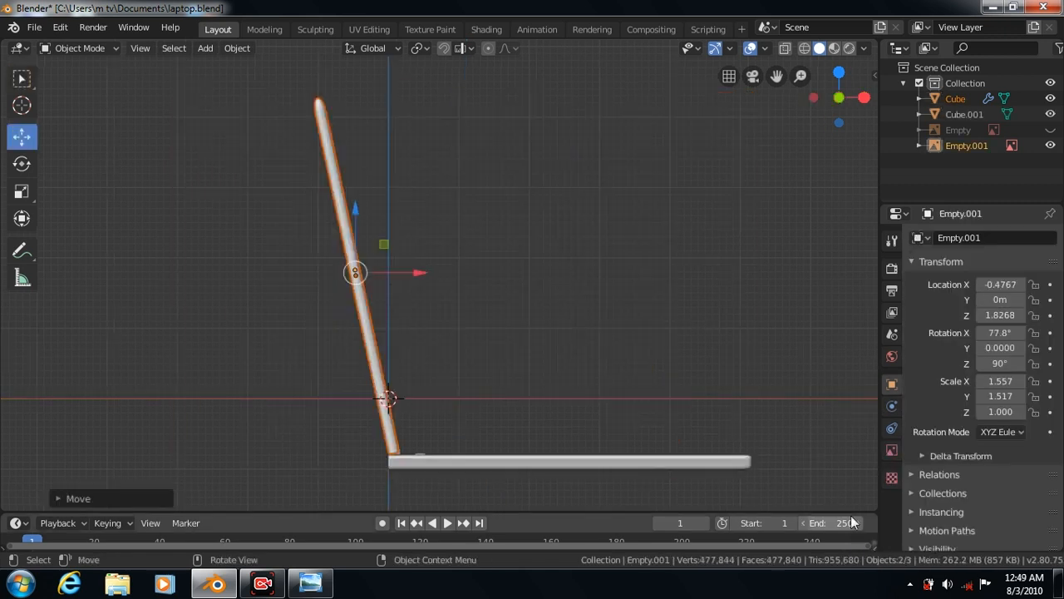
pyautogui.press('KP_3')
pyautogui.click(1051, 115)
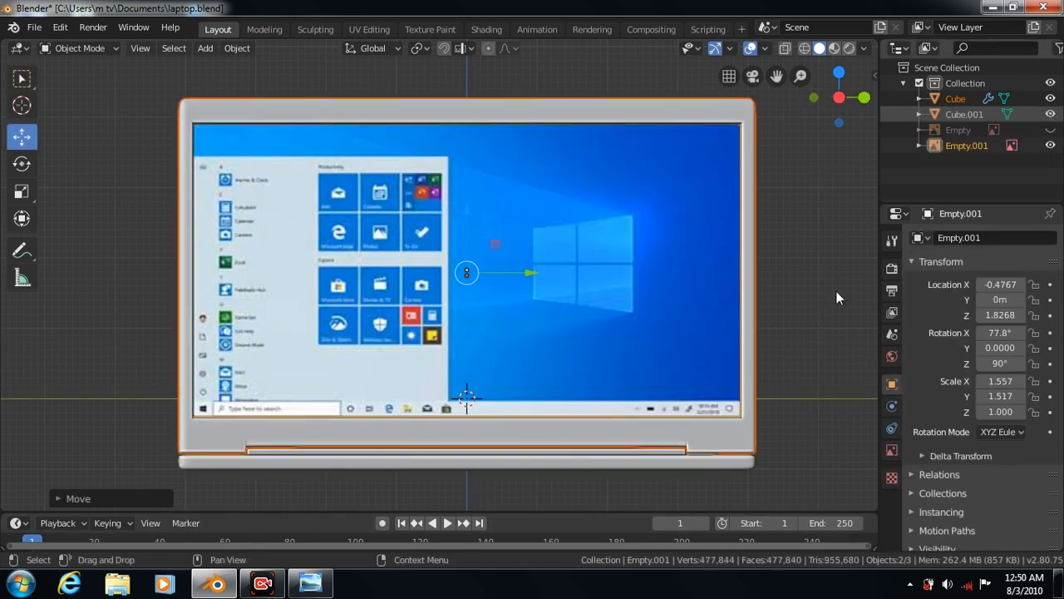
pyautogui.press('KP_5')
pyautogui.scroll(-3, 798, 279)
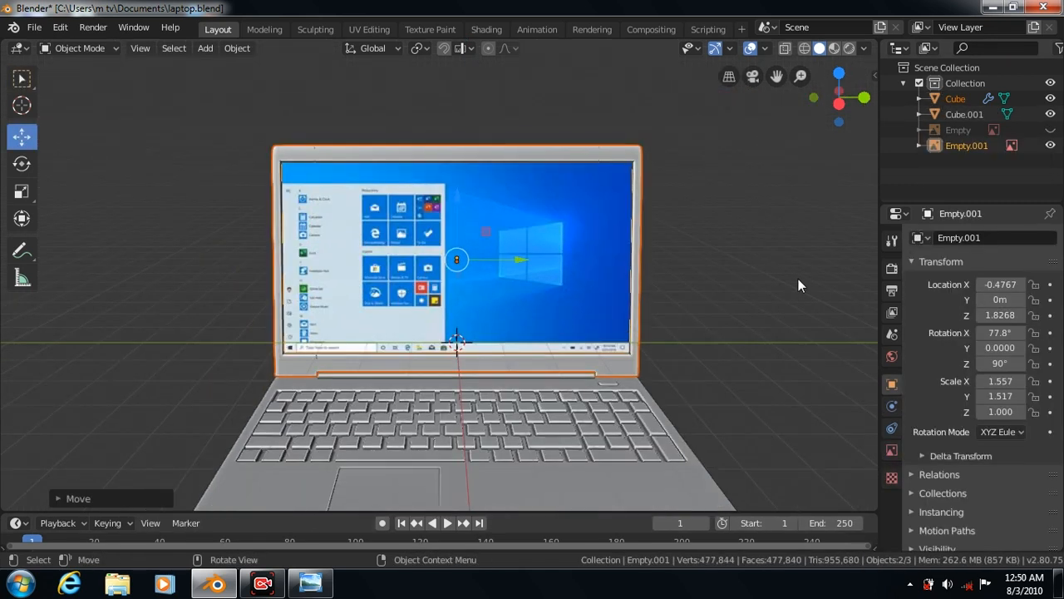
pyautogui.click(763, 306)
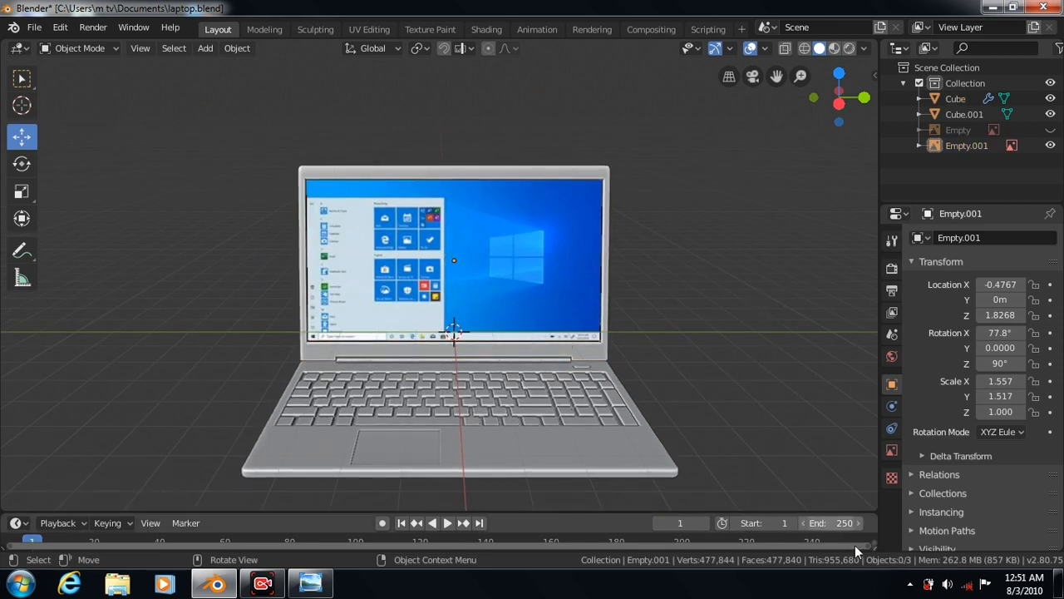
# Set the viewport's solid lighting to MatCap and choose the dark grey glossy sphere.
pyautogui.click(864, 48)
pyautogui.click(845, 122)
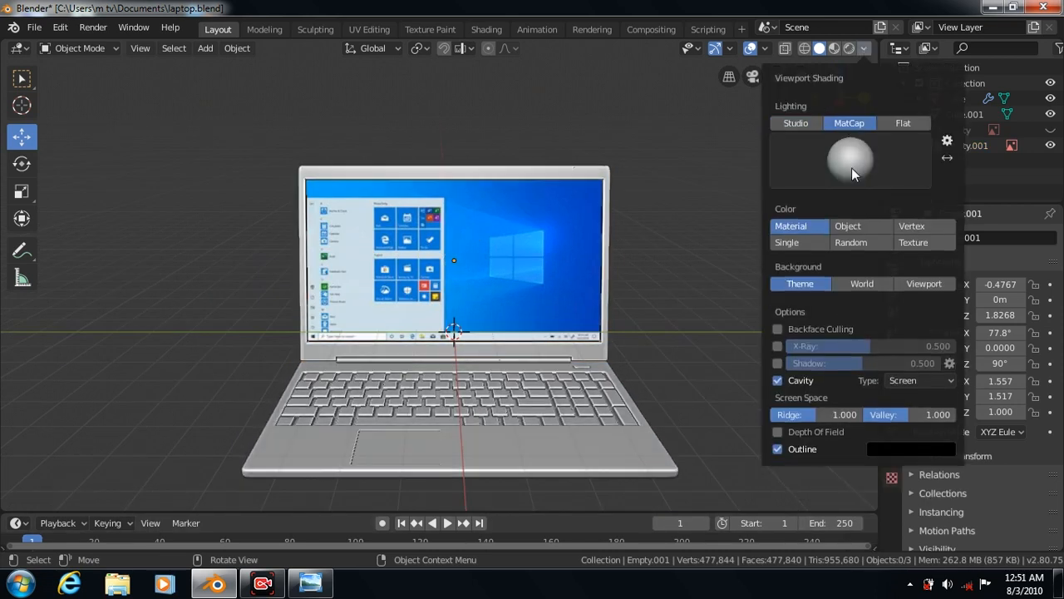
pyautogui.click(850, 163)
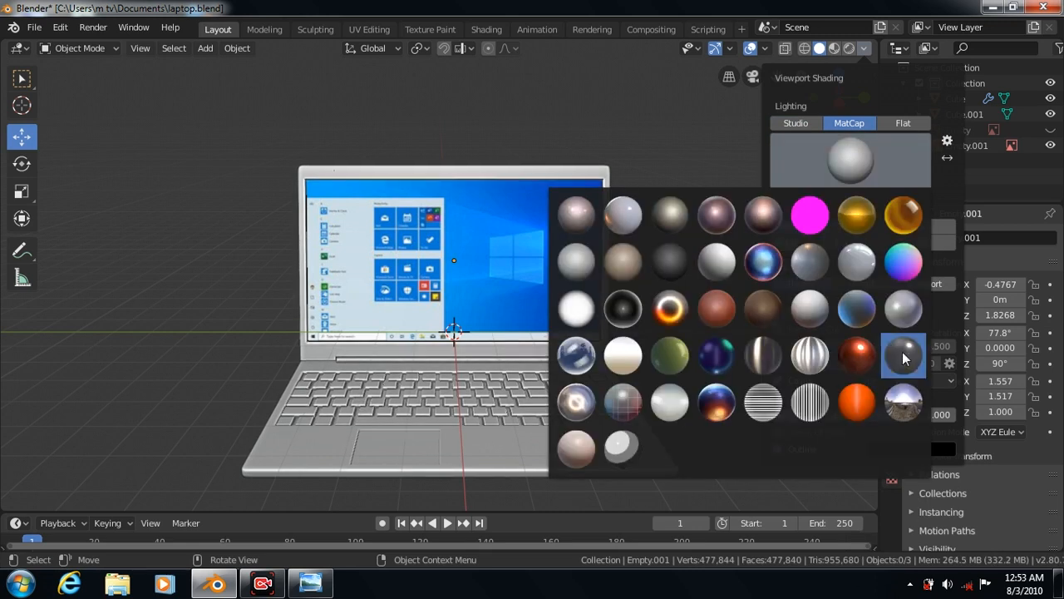
pyautogui.click(906, 355)
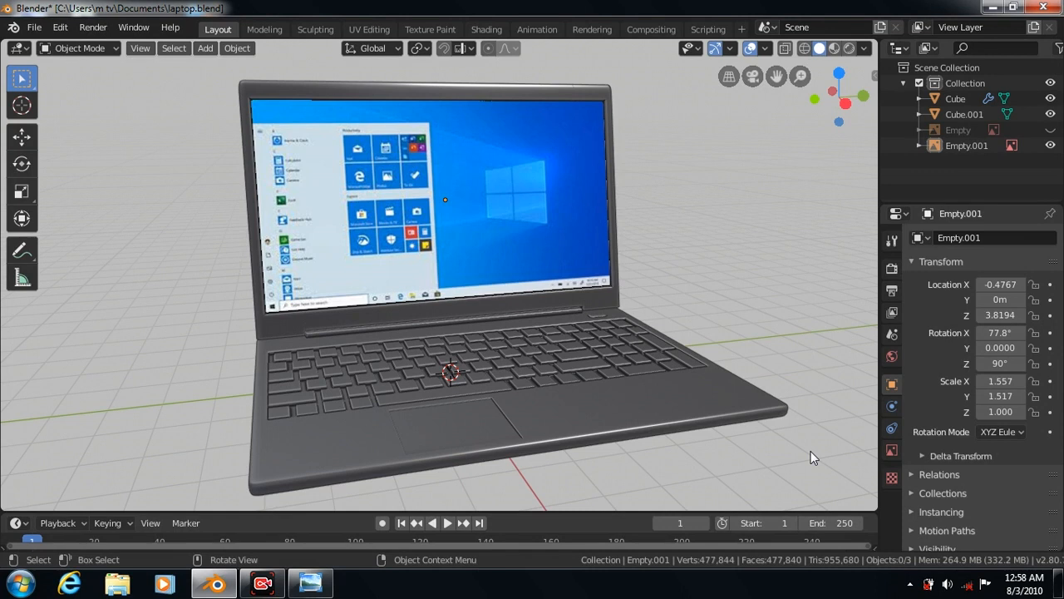
# Examine the finished laptop model from several angles around it.
pyautogui.press('KP_4')
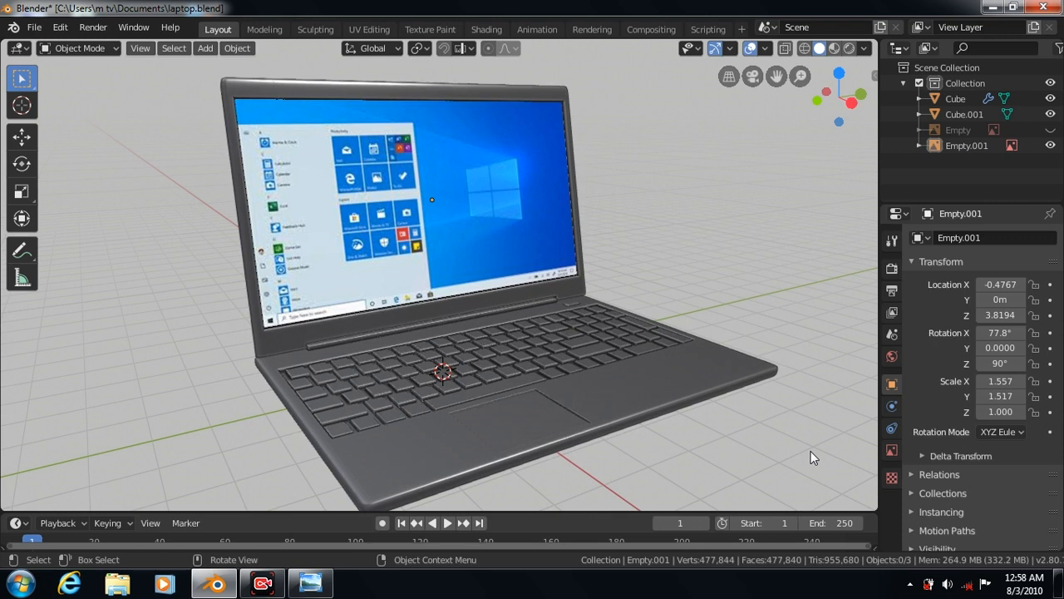
pyautogui.press('KP_4')
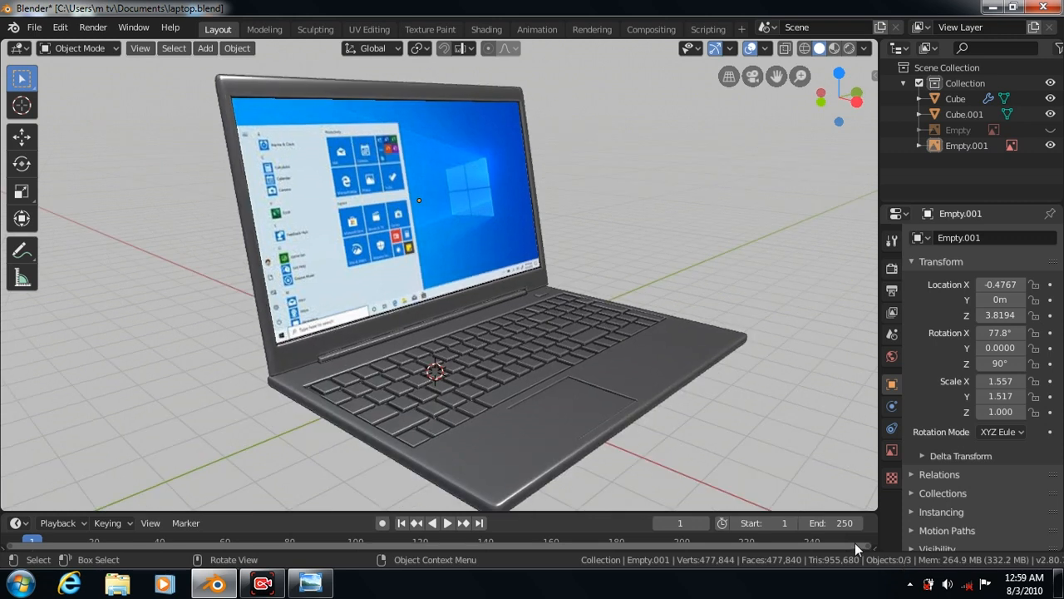
pyautogui.press('KP_4')
pyautogui.press('KP_4')
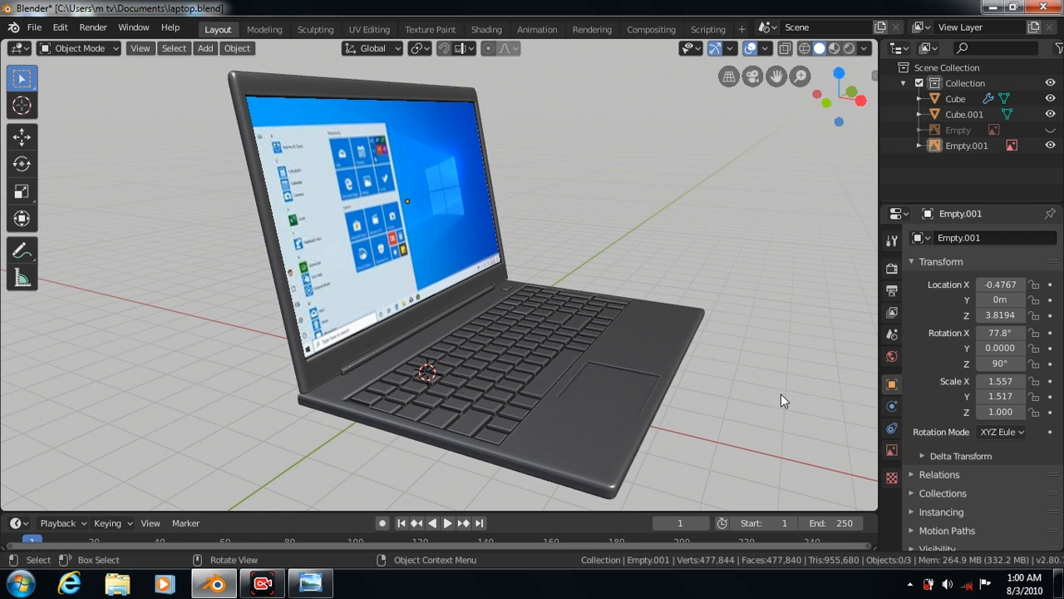
pyautogui.press('KP_4')
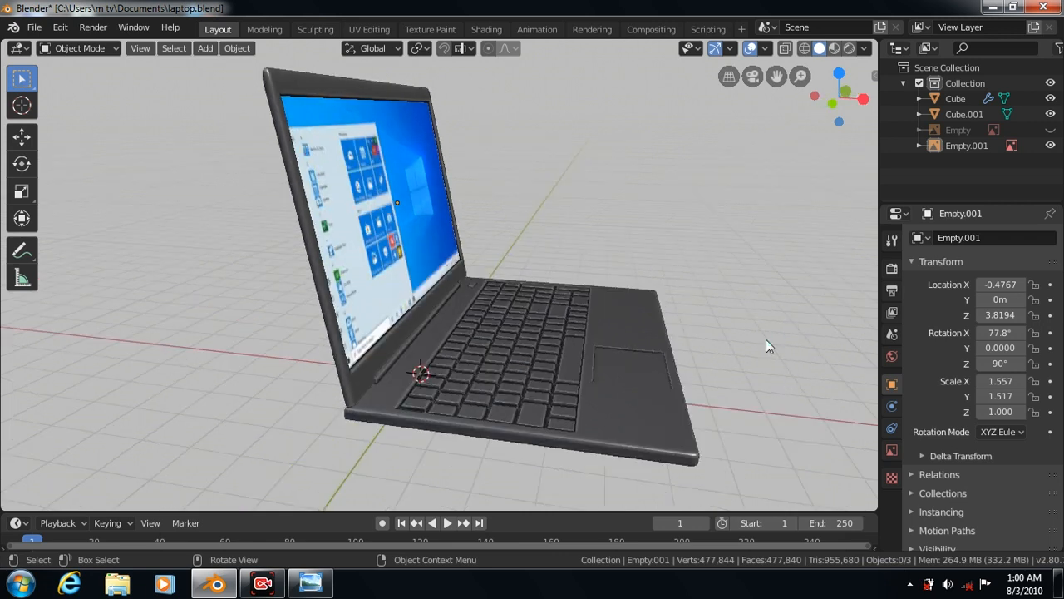
# Inspect the back of the laptop's lid, its side profile, and the front with the screen image and keyboard.
pyautogui.press('KP_4')
pyautogui.press('KP_4')
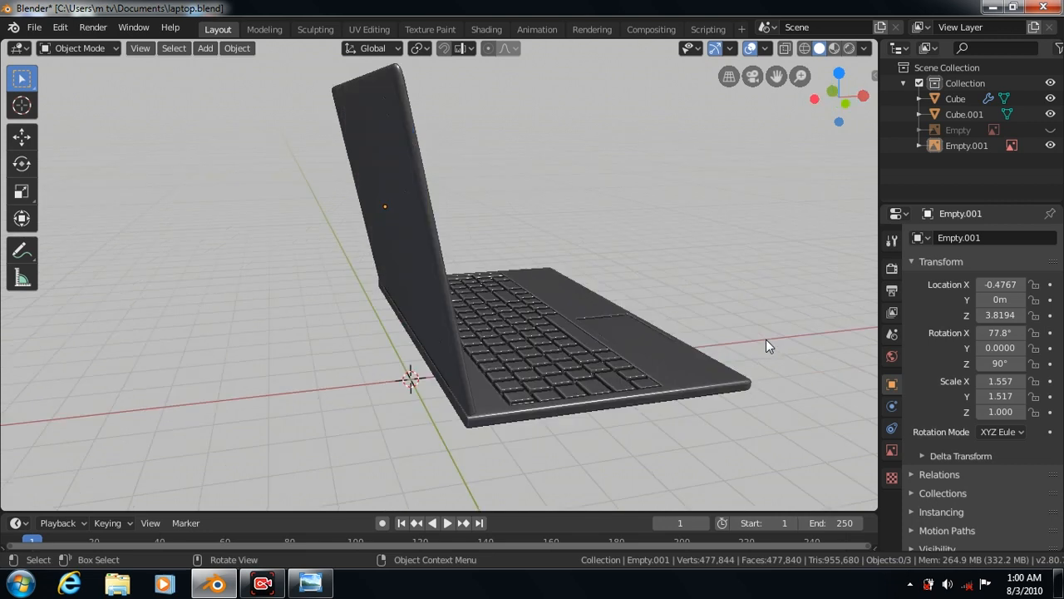
pyautogui.press('KP_4')
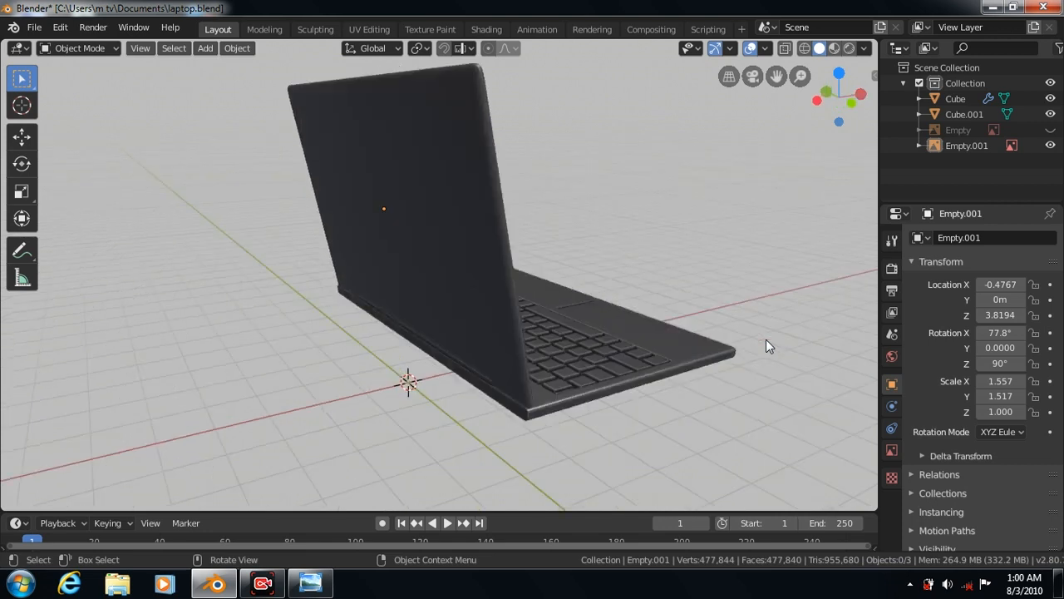
pyautogui.press('KP_4')
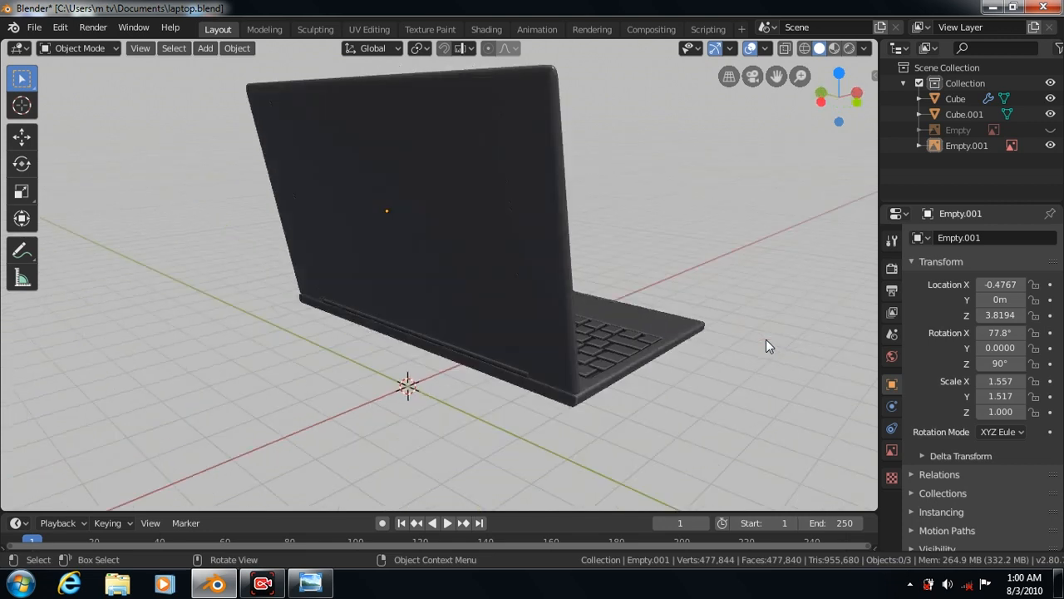
pyautogui.press('KP_4')
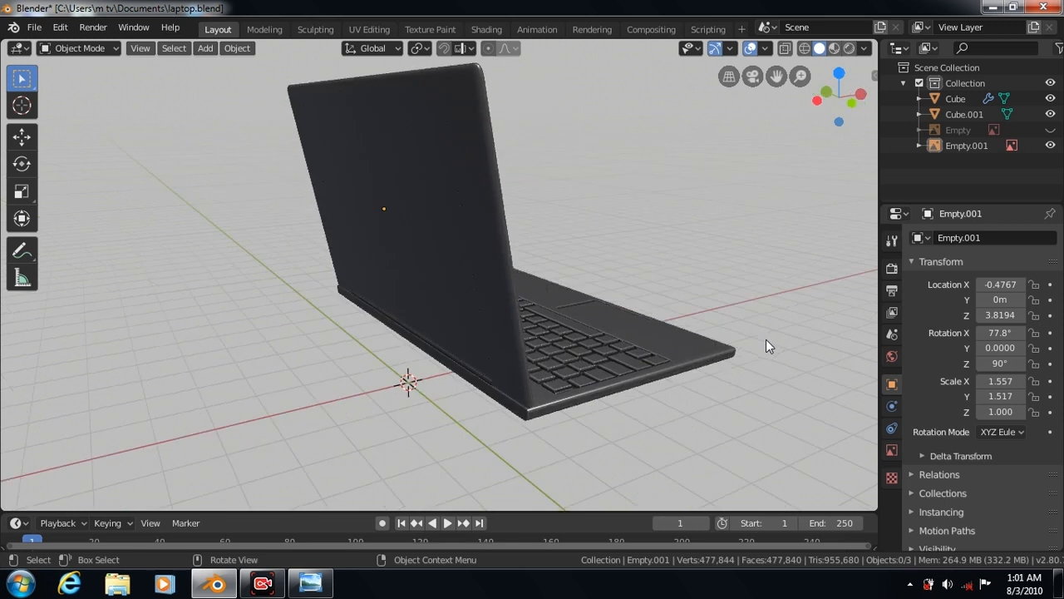
pyautogui.press('KP_4')
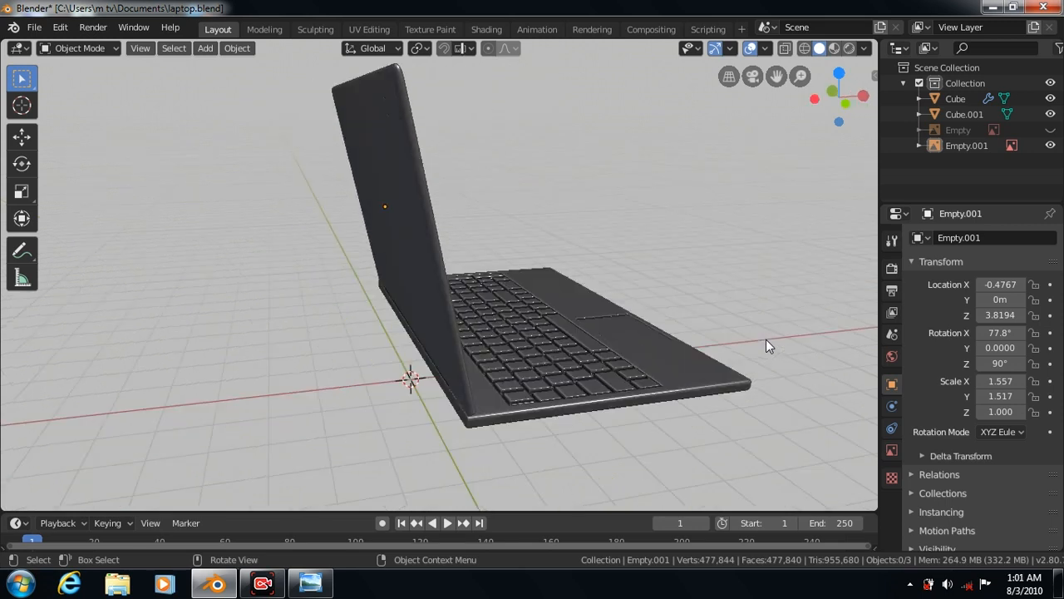
pyautogui.press('KP_4')
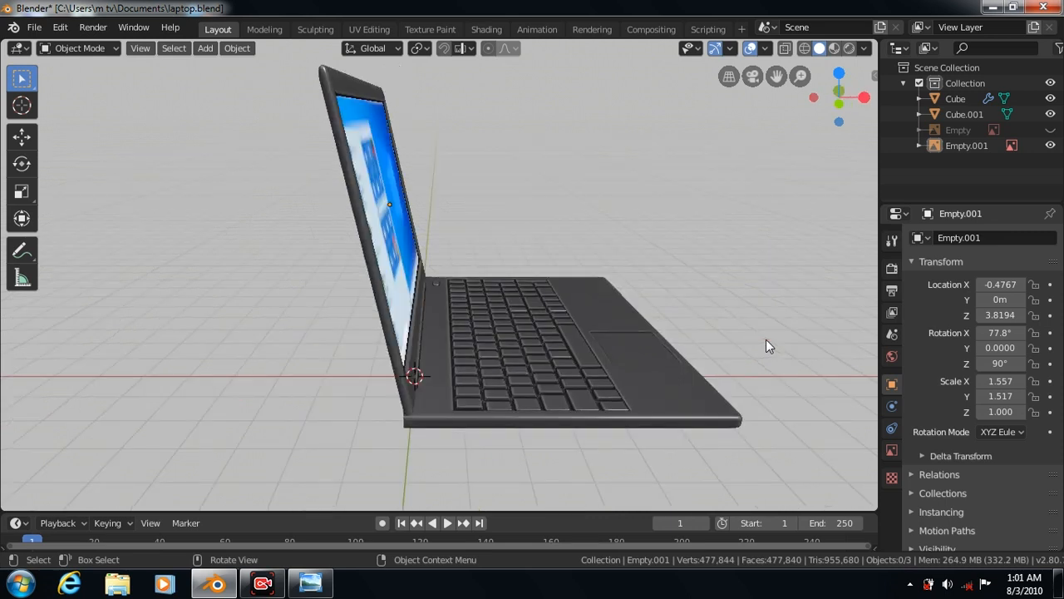
pyautogui.press('KP_6')
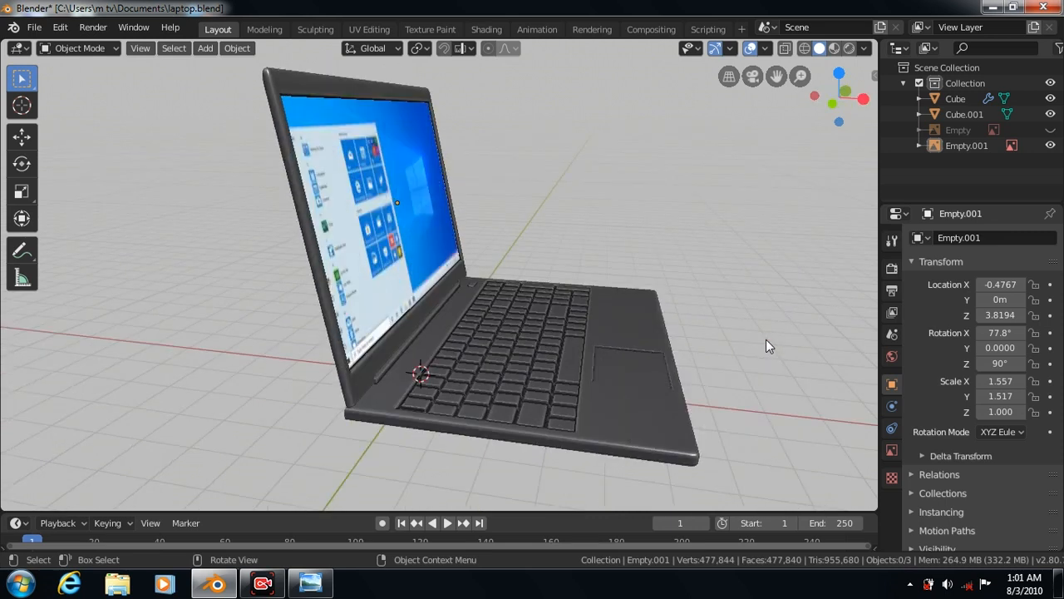
pyautogui.press('KP_6')
pyautogui.press('KP_6')
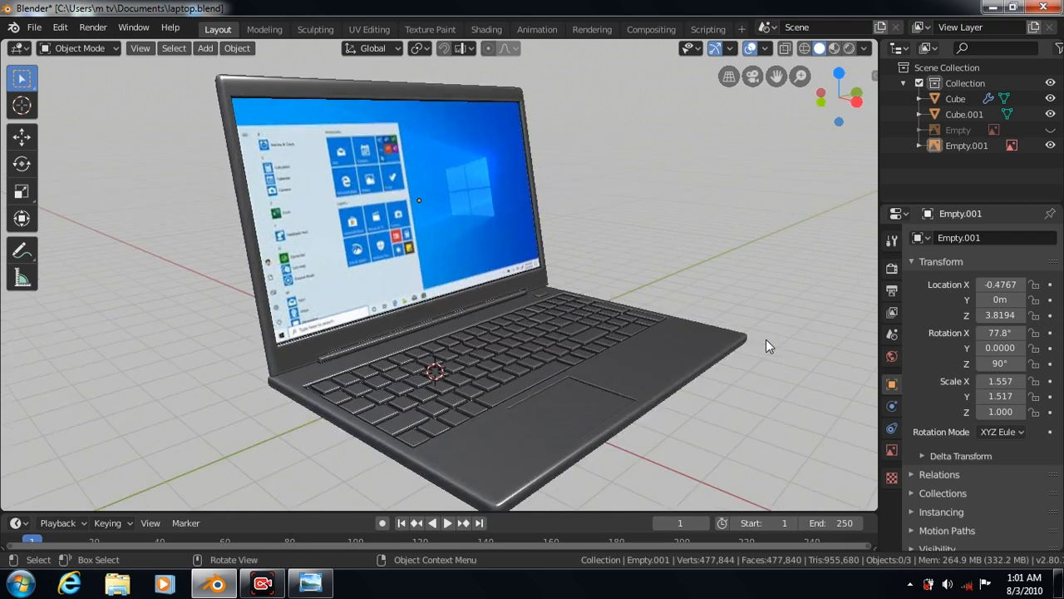
pyautogui.press('KP_6')
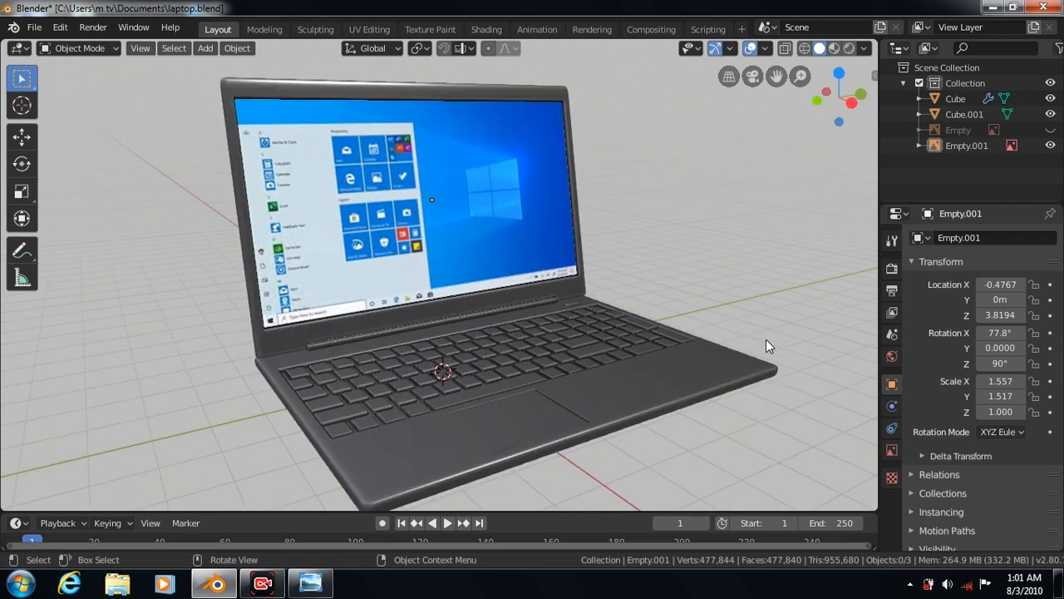
pyautogui.press('KP_6')
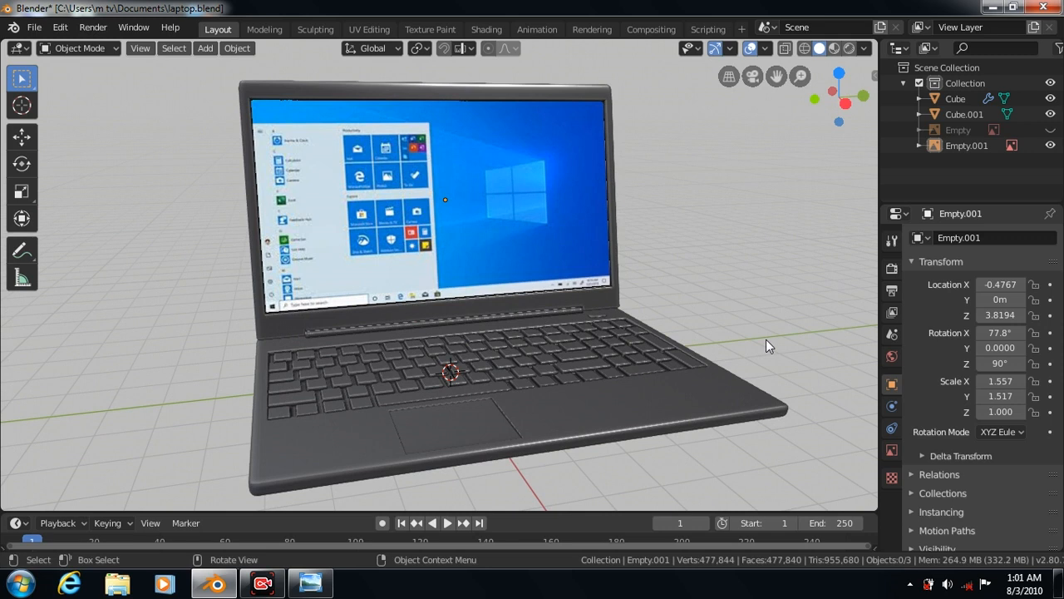
pyautogui.press('KP_6')
pyautogui.press('KP_6')
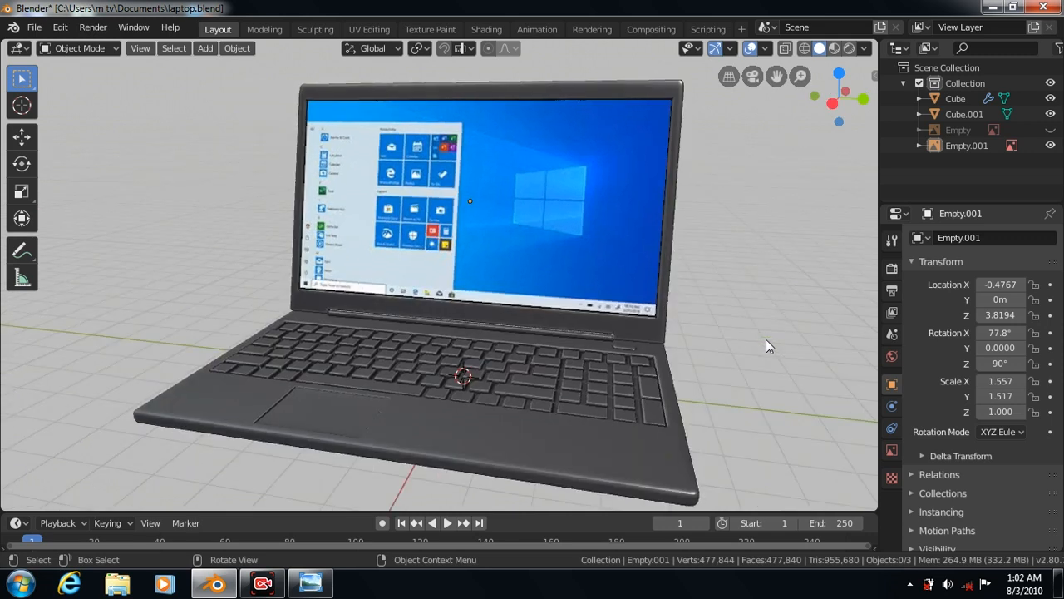
# With the laptop seen from the front, place the 3D cursor in the empty space beside its base, clear of the keyboard.
pyautogui.press('KP_4')
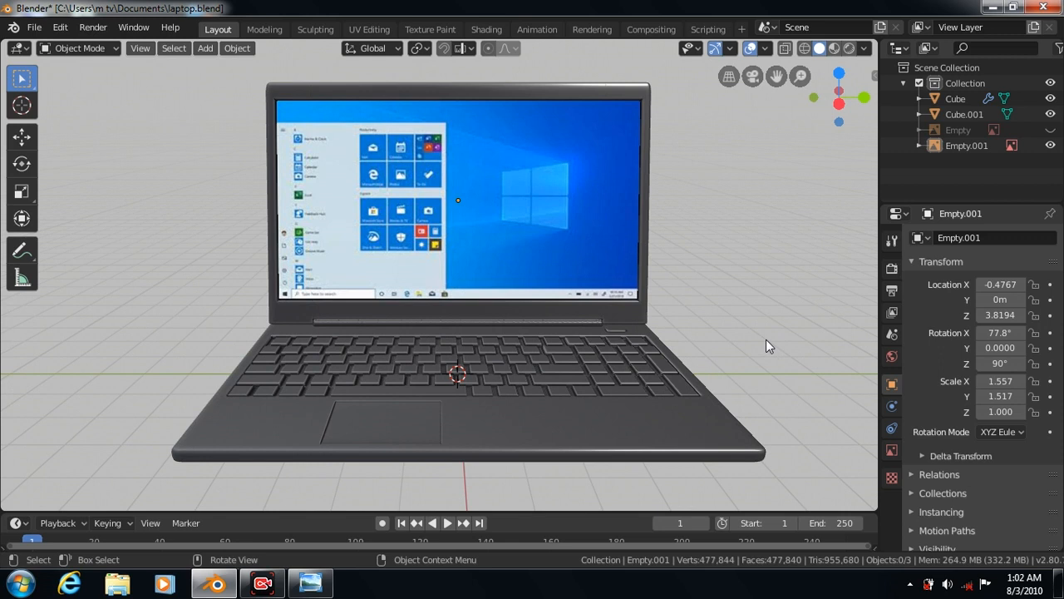
pyautogui.click(21, 105)
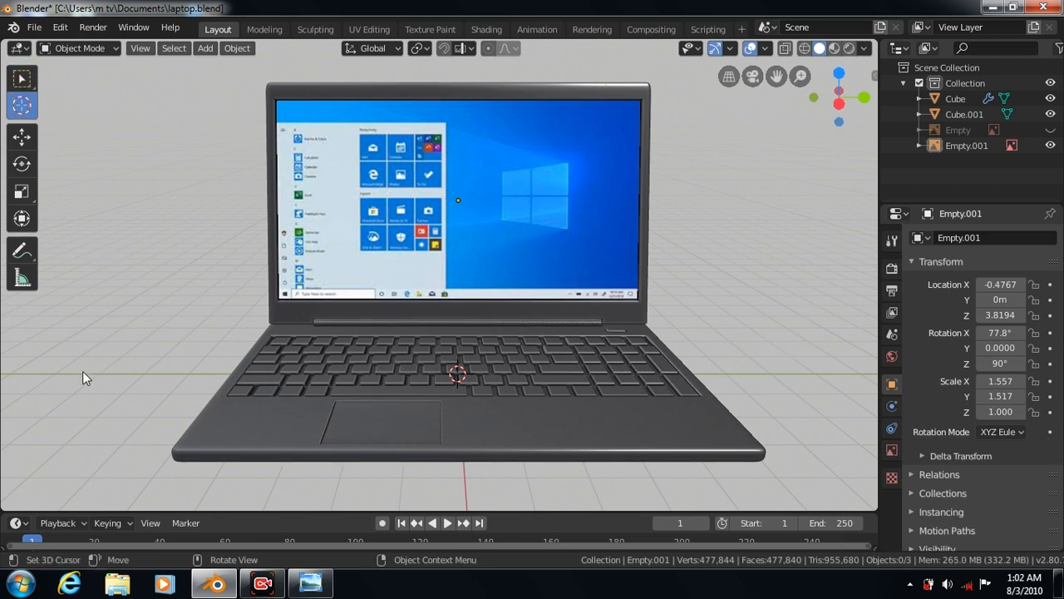
pyautogui.click(83, 371)
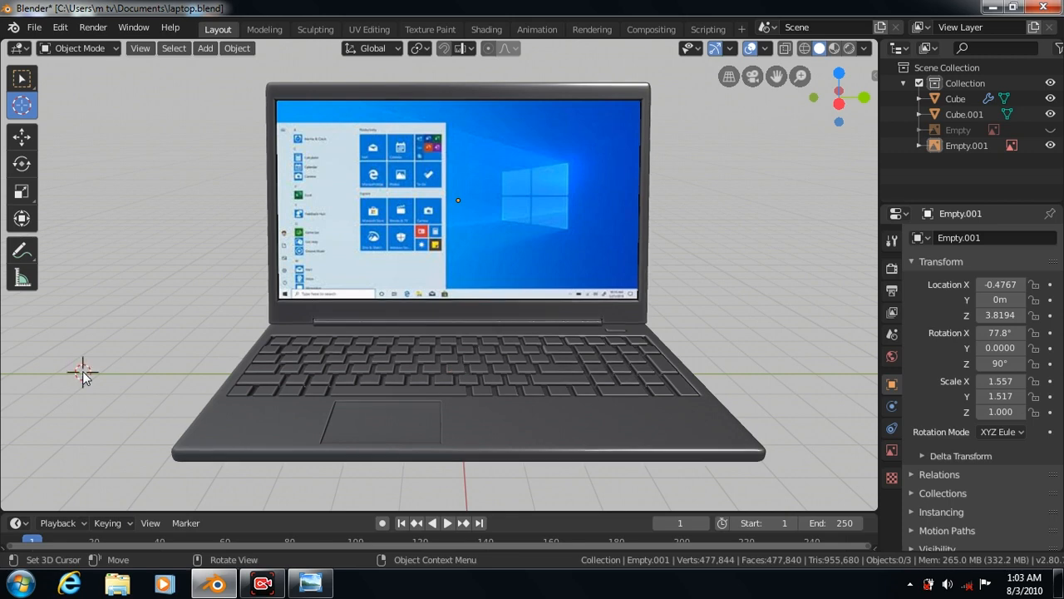